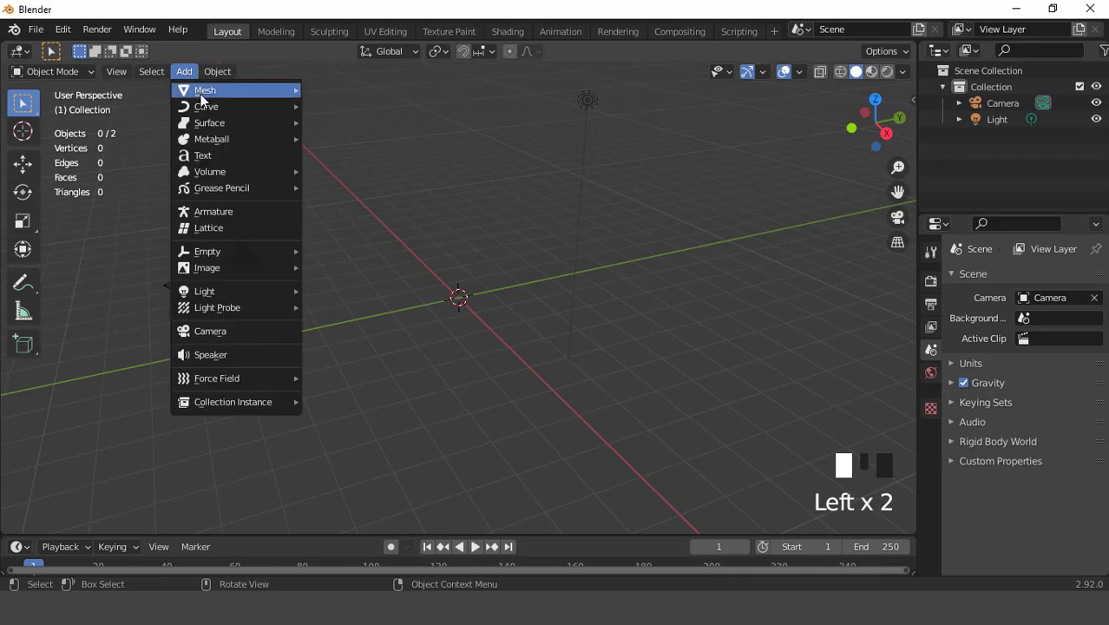
Add an ico sphere at the world origin with 3 subdivisions and view it from the front.
mouse_move(201, 94)
click(343, 153)
scroll(492, 286, up, 4)
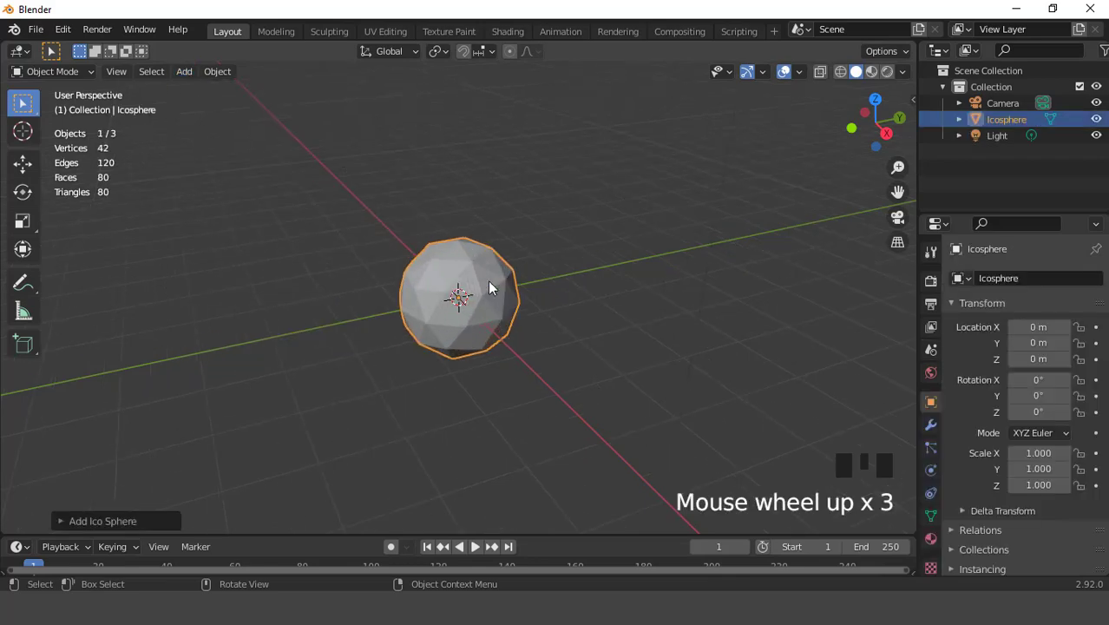
click(65, 523)
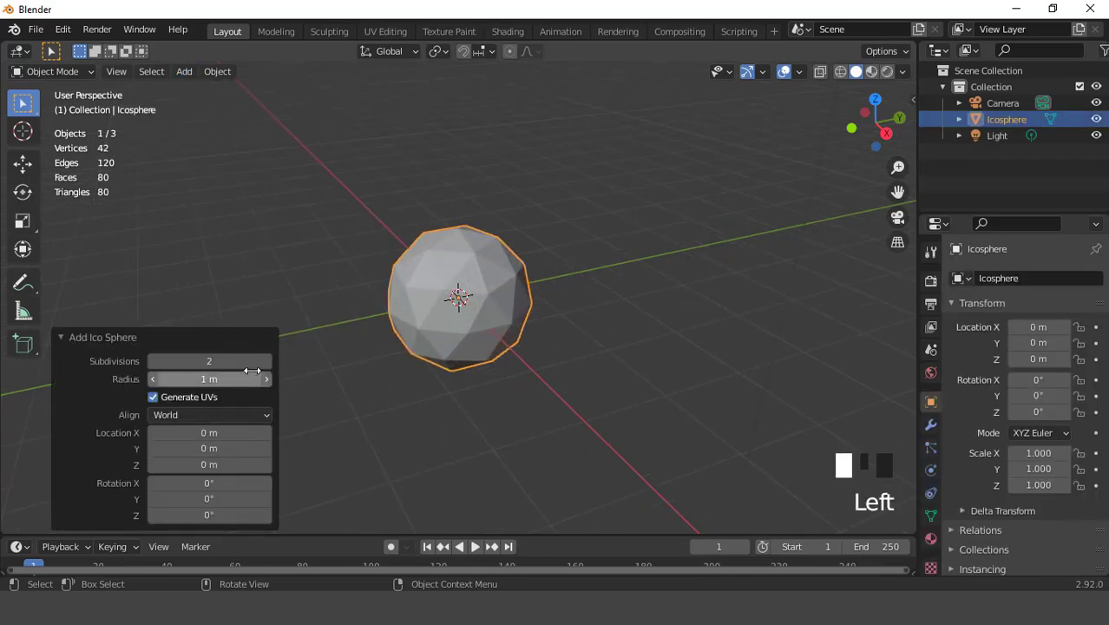
click(267, 361)
scroll(518, 267, up, 3)
key(KP_1)
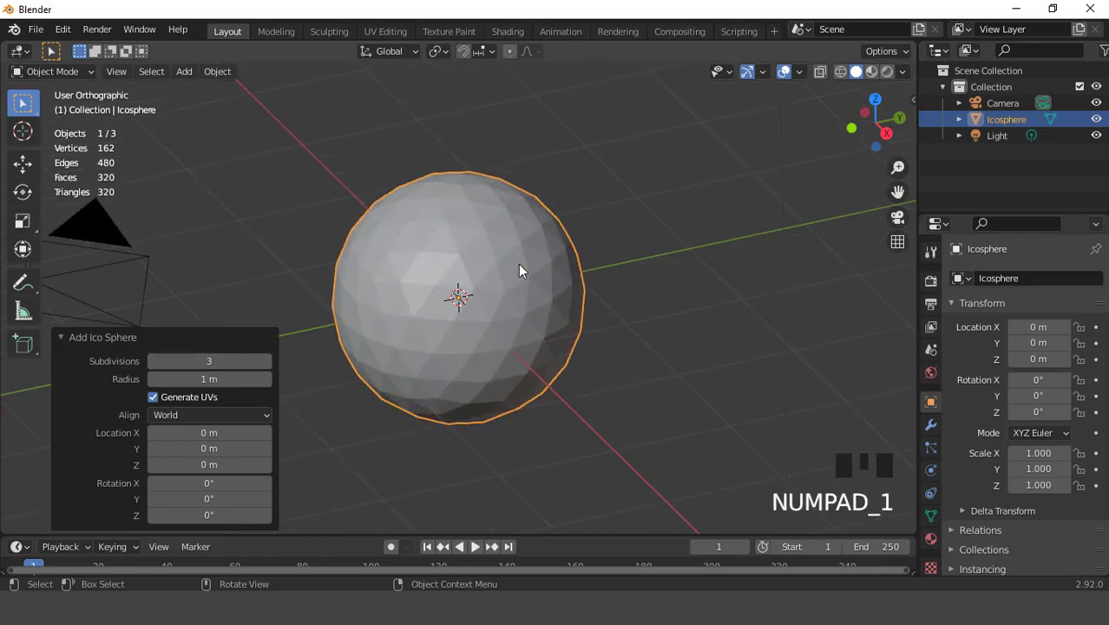
scroll(518, 267, up, 1)
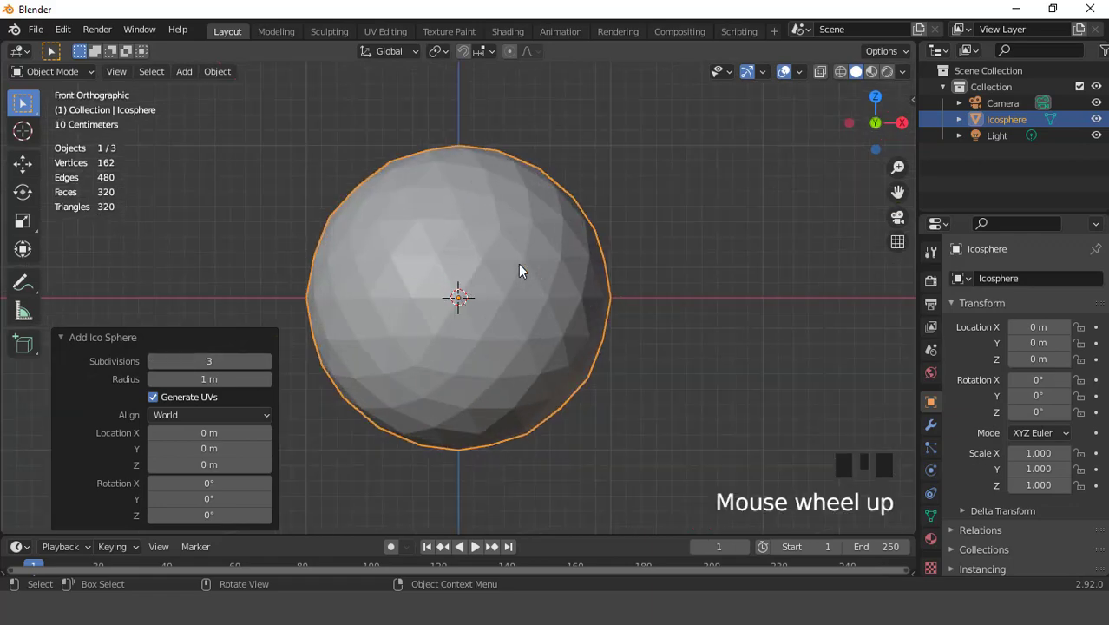
Add a Subdivision Surface modifier to the icosphere and apply it to the mesh.
click(928, 423)
click(979, 279)
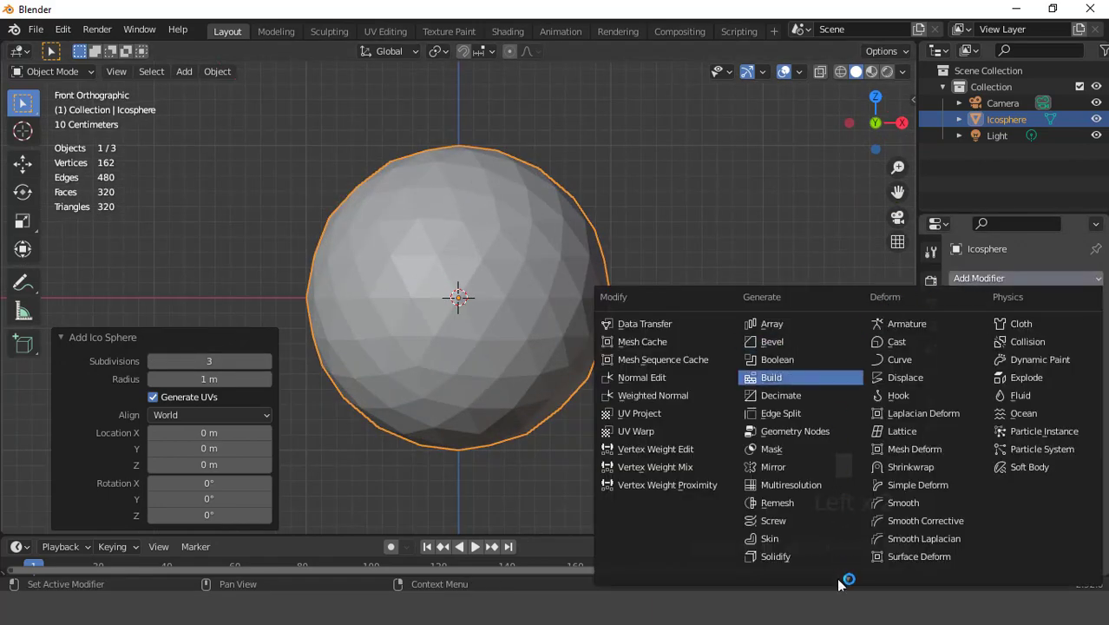
scroll(839, 583, down, 4)
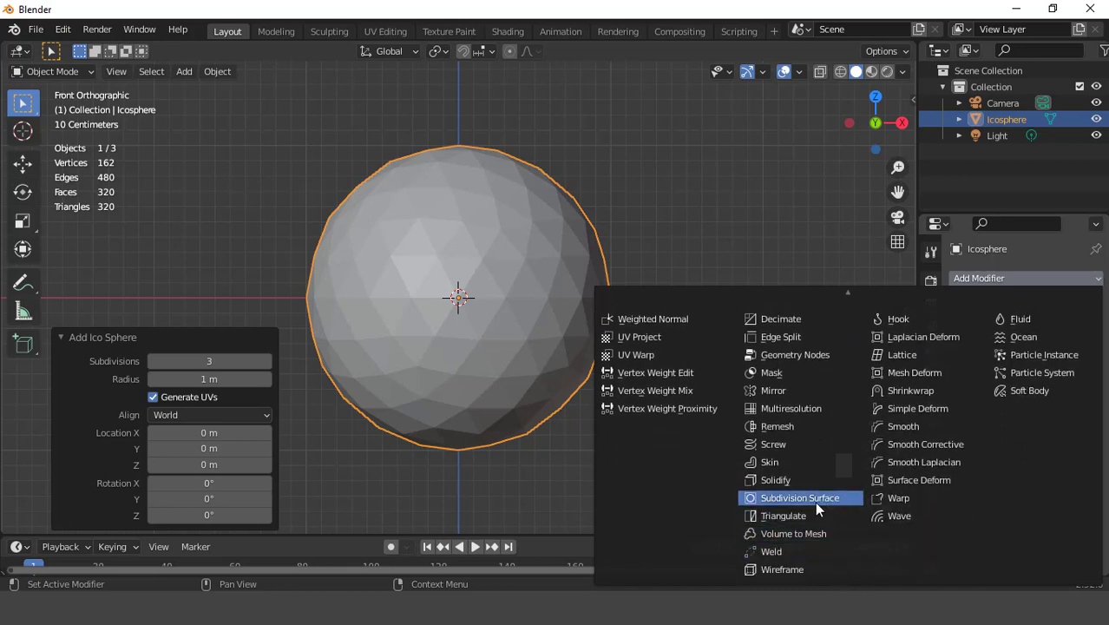
click(814, 498)
scroll(495, 230, up, 1)
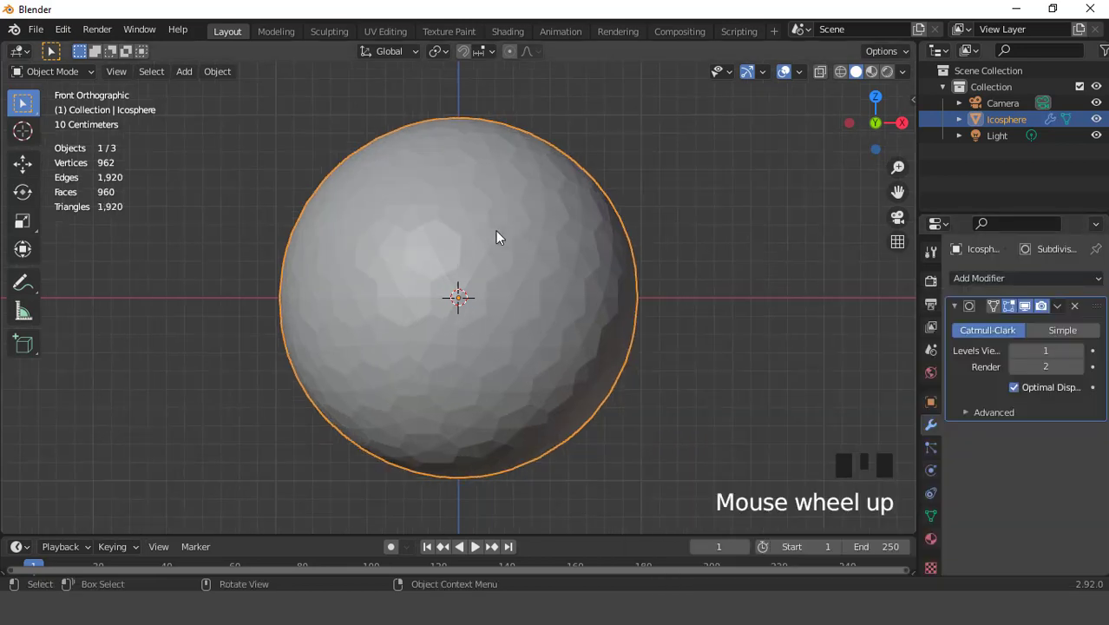
click(1058, 305)
click(1016, 321)
scroll(473, 193, up, 2)
In Edit Mode with face selection, select a small cluster of faces on the sphere's upper front, just above its centre.
key(Tab)
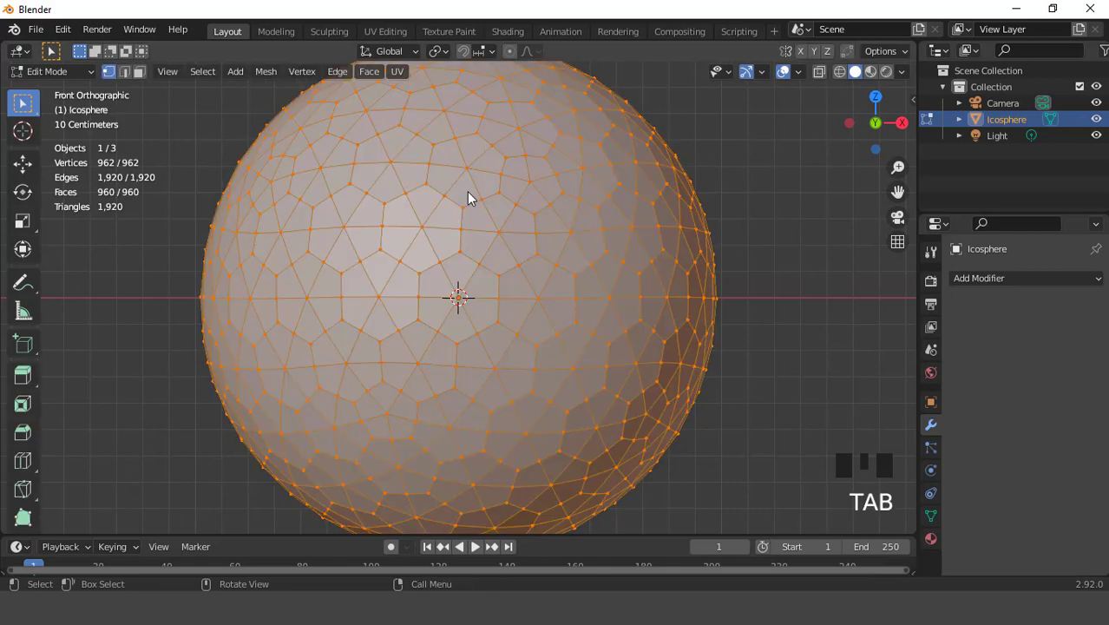
scroll(468, 198, down, 1)
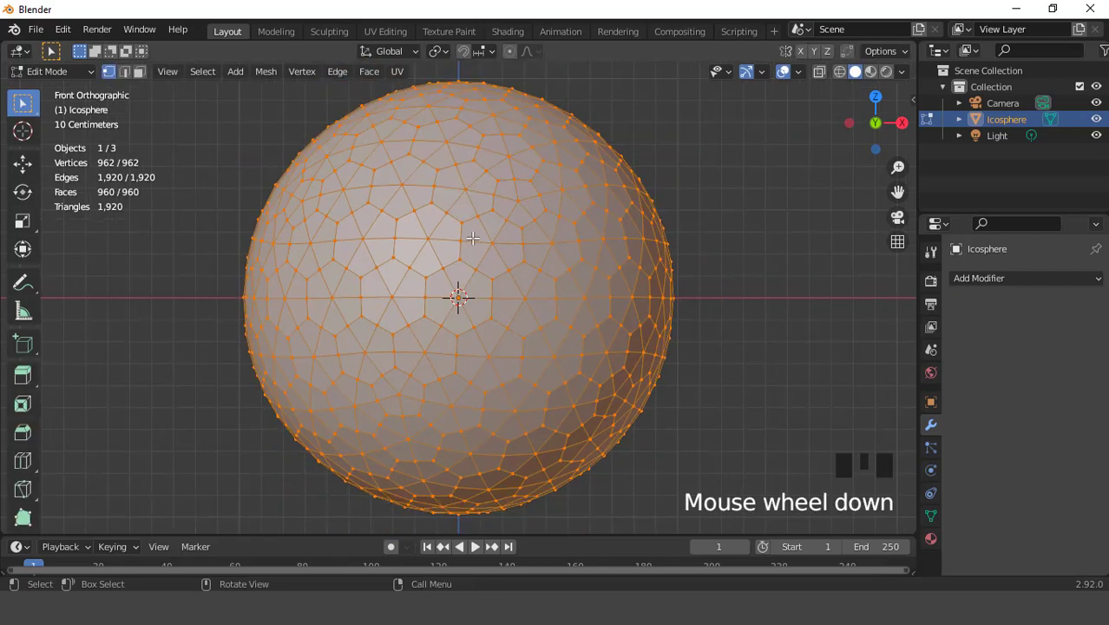
scroll(473, 238, up, 1)
scroll(473, 238, down, 2)
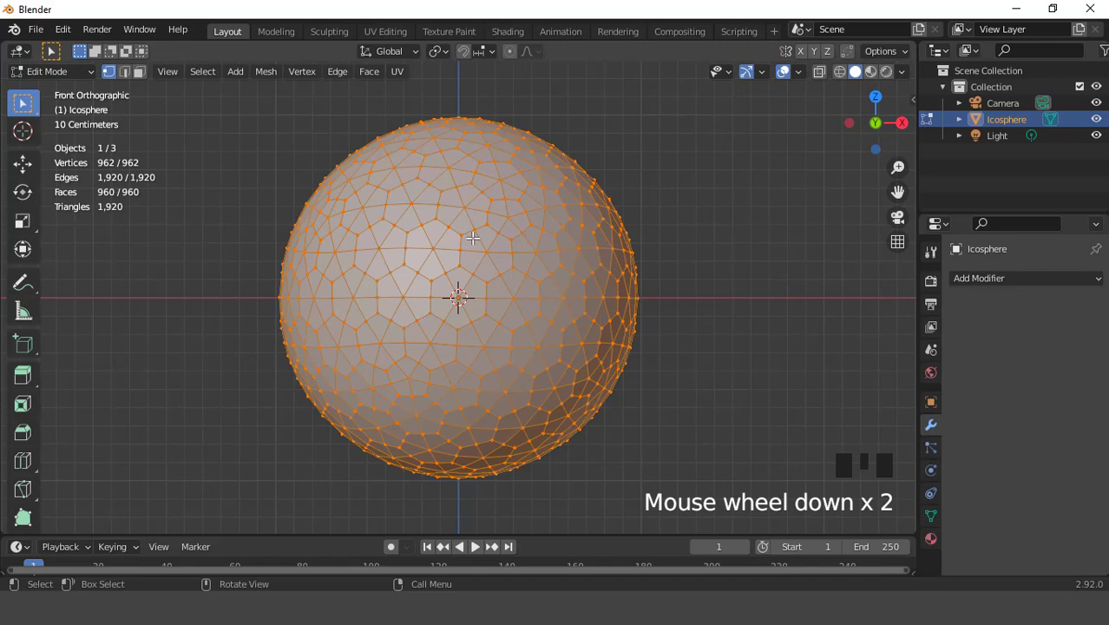
key(KP_3)
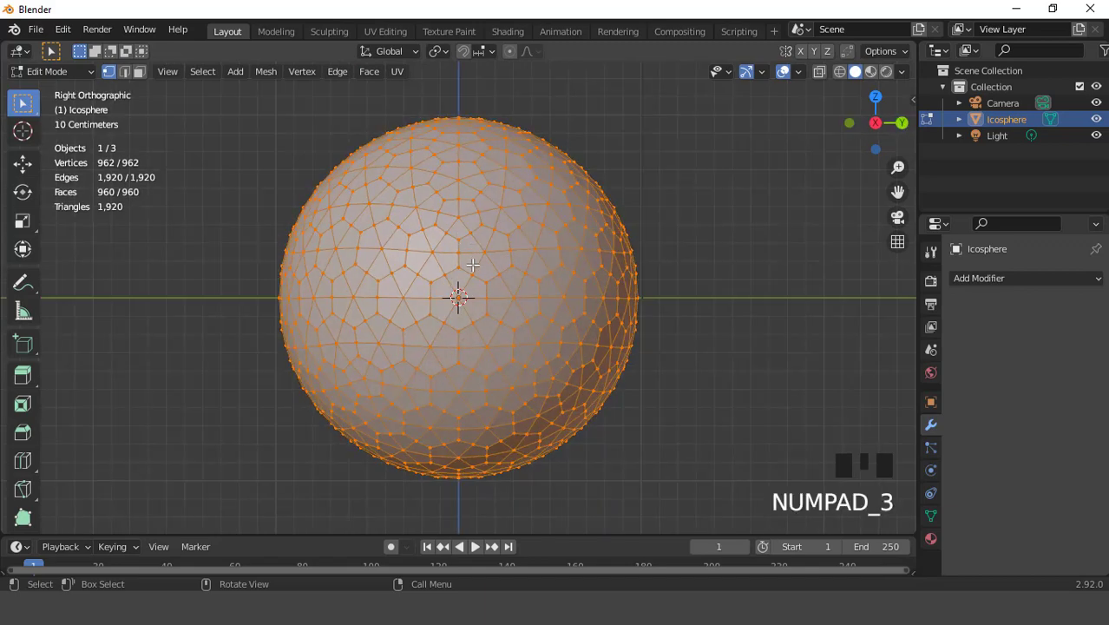
key(ctrl+KP_3)
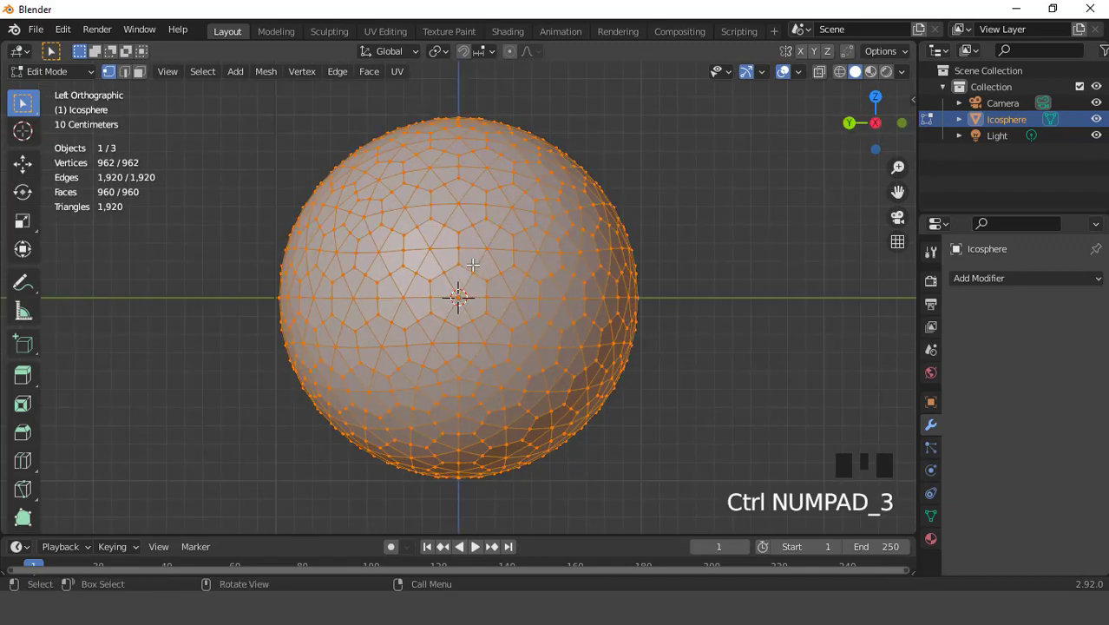
key(KP_1)
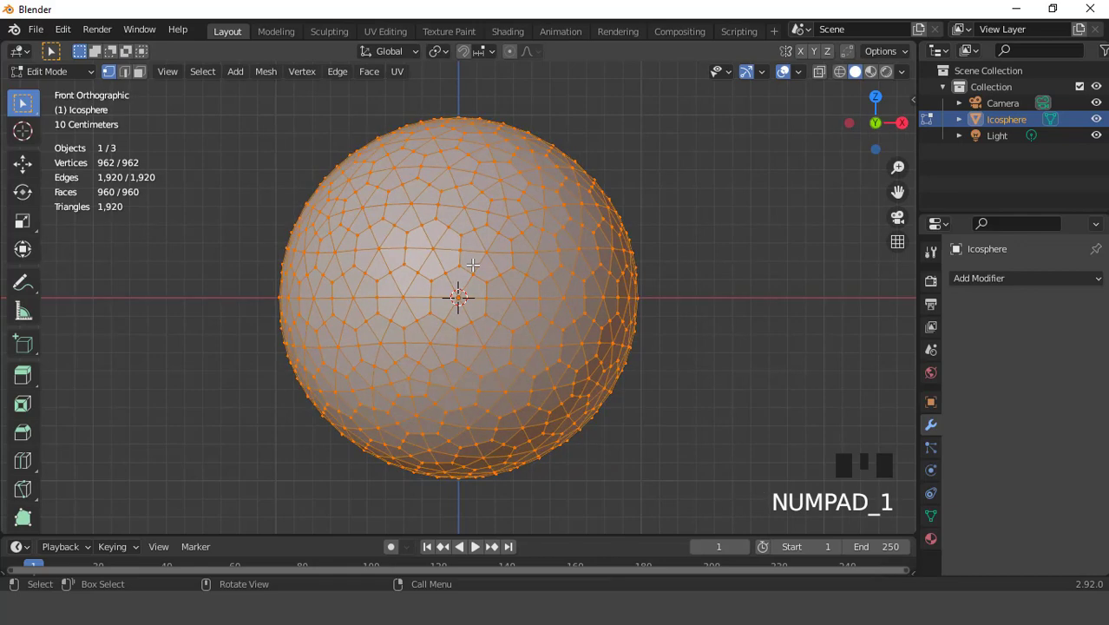
key(3)
click(471, 220)
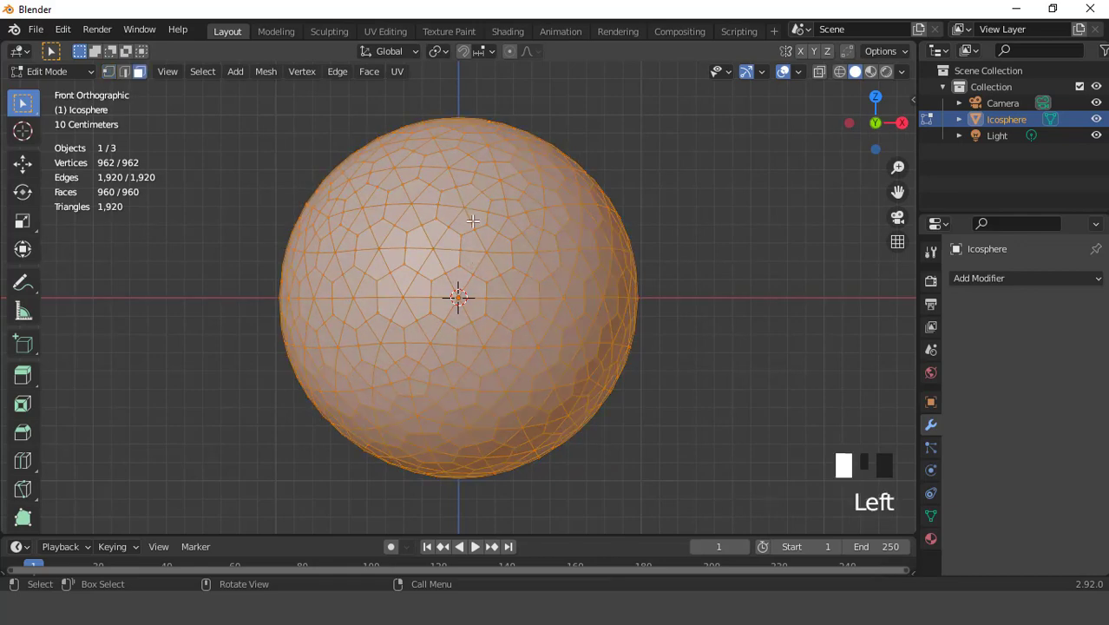
Add a matching face cluster on the sphere's upper left side (-X) to the selection, and grow the selection twice.
key(ctrl+KP_3)
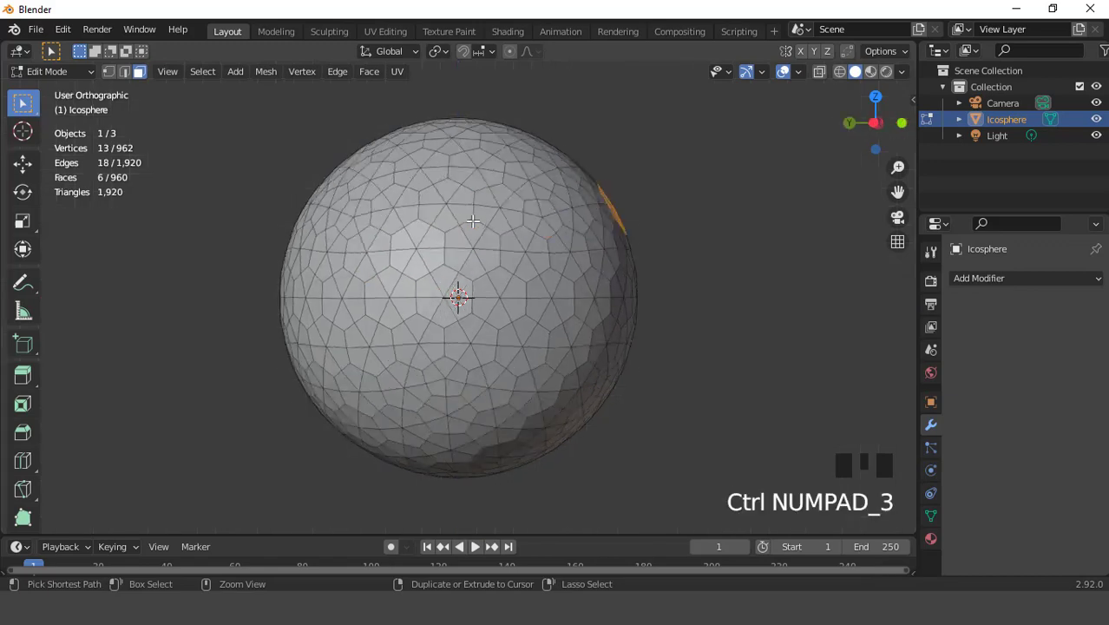
shift+click(450, 191)
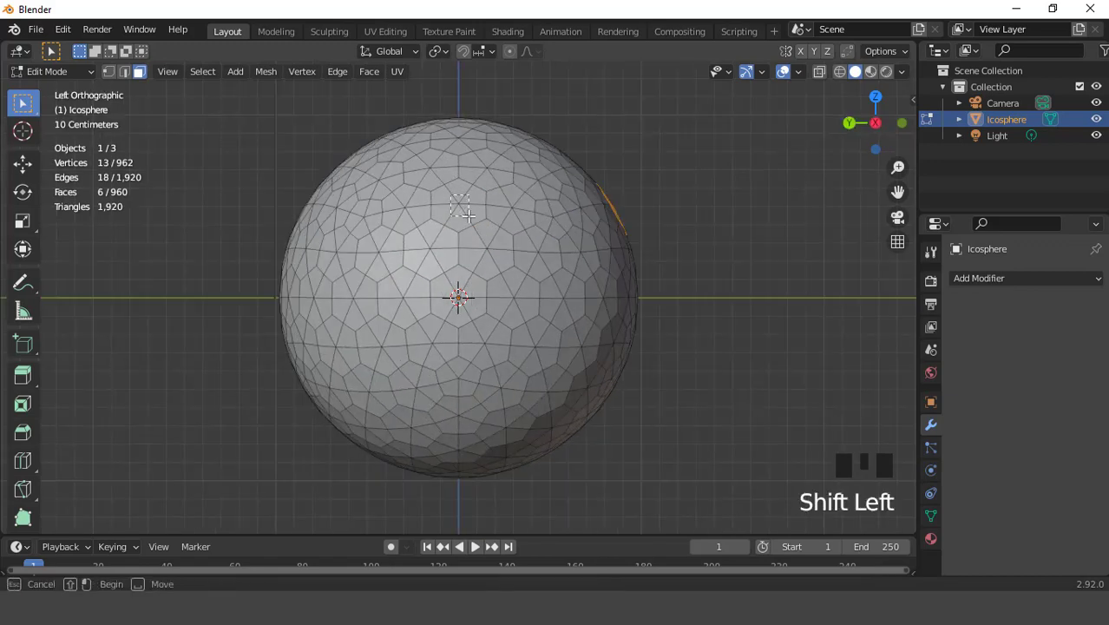
key(ctrl+KP_Add)
key(ctrl+KP_Add)
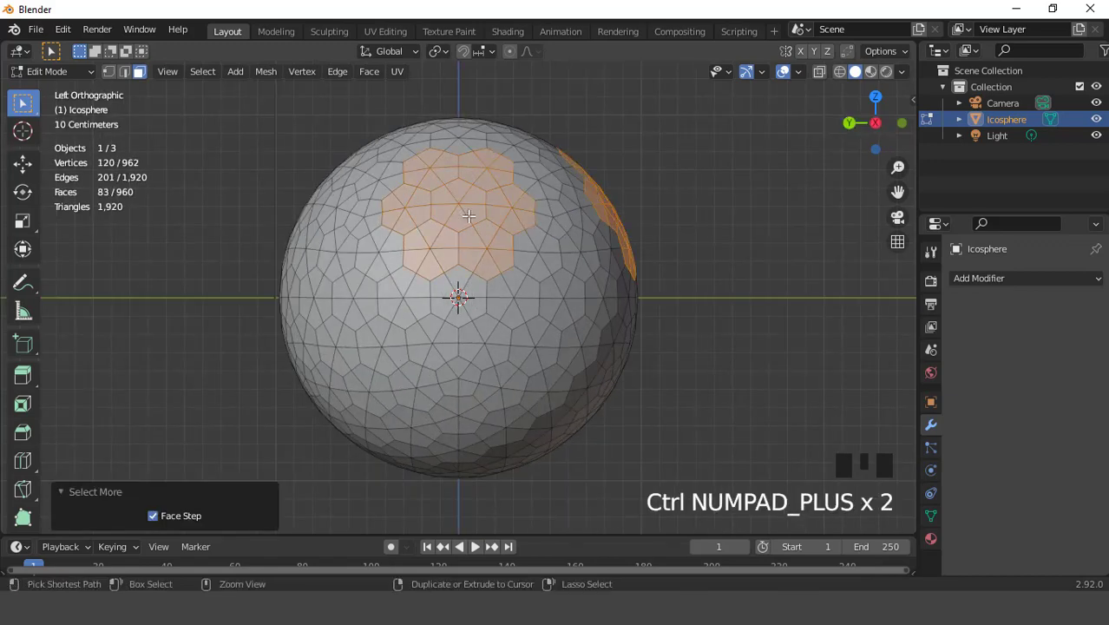
middle_drag(499, 205, 404, 255)
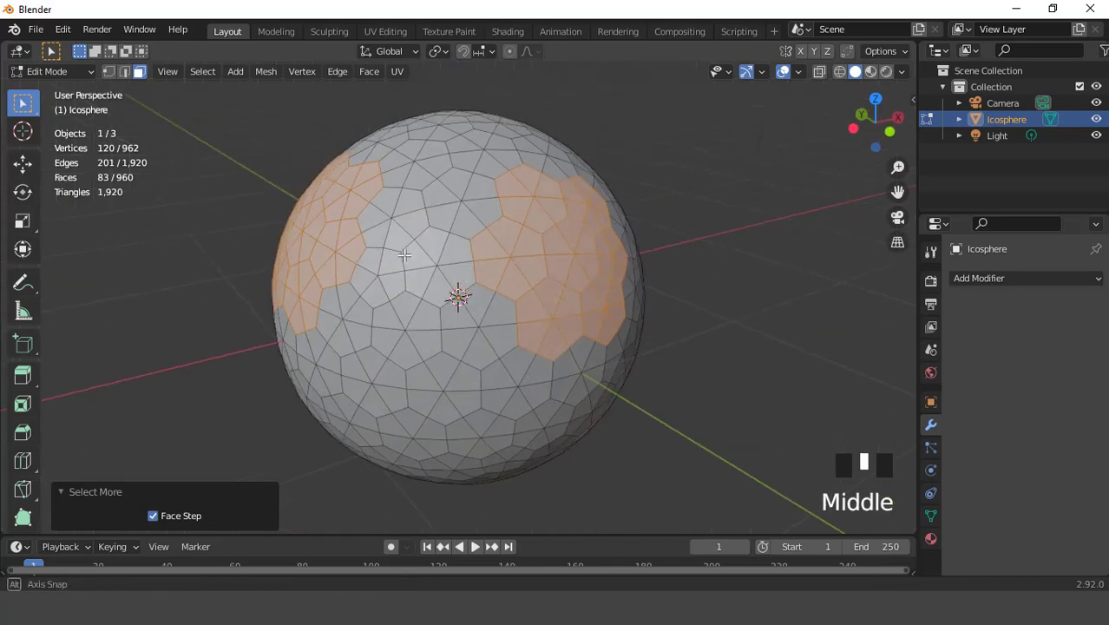
scroll(478, 224, down, 3)
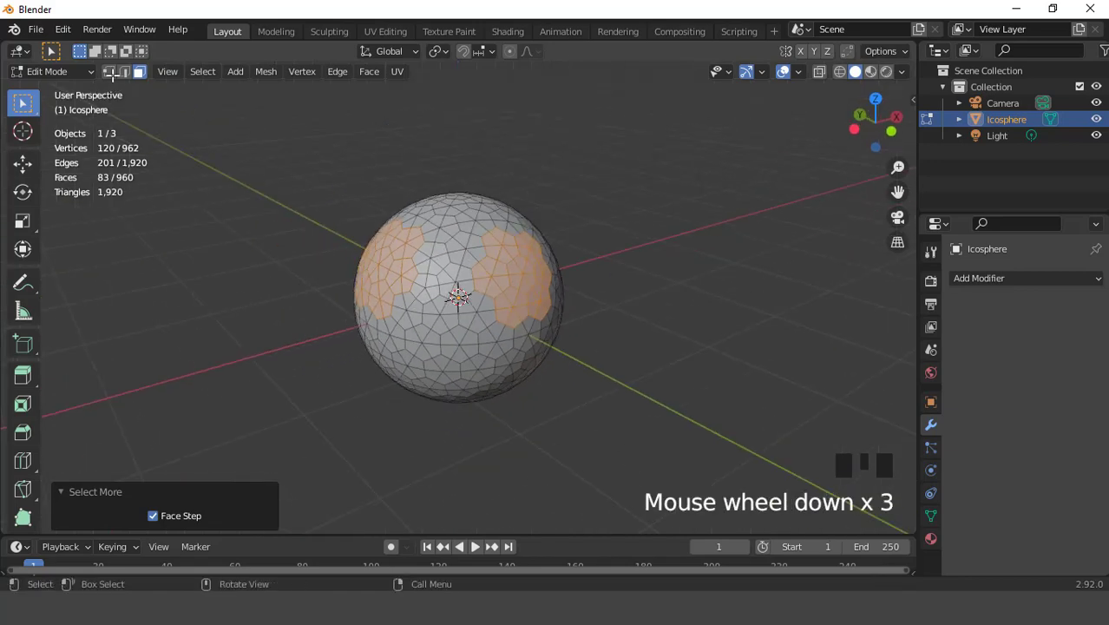
Search the add-ons in the preferences for "loop" to check whether LoopTools is enabled.
click(62, 30)
click(99, 261)
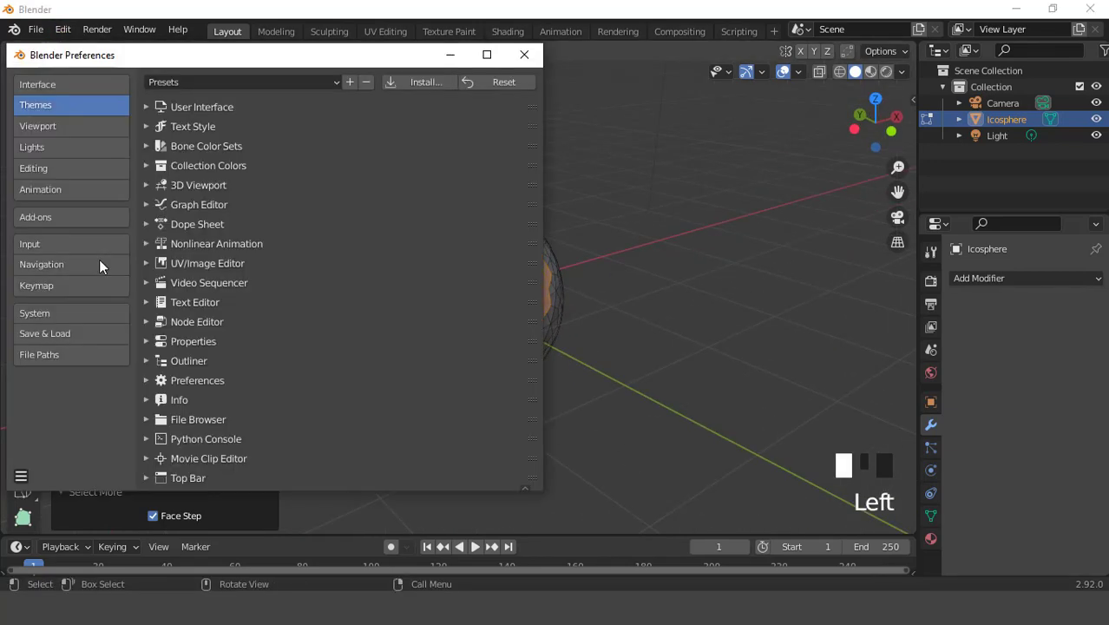
click(39, 216)
click(489, 98)
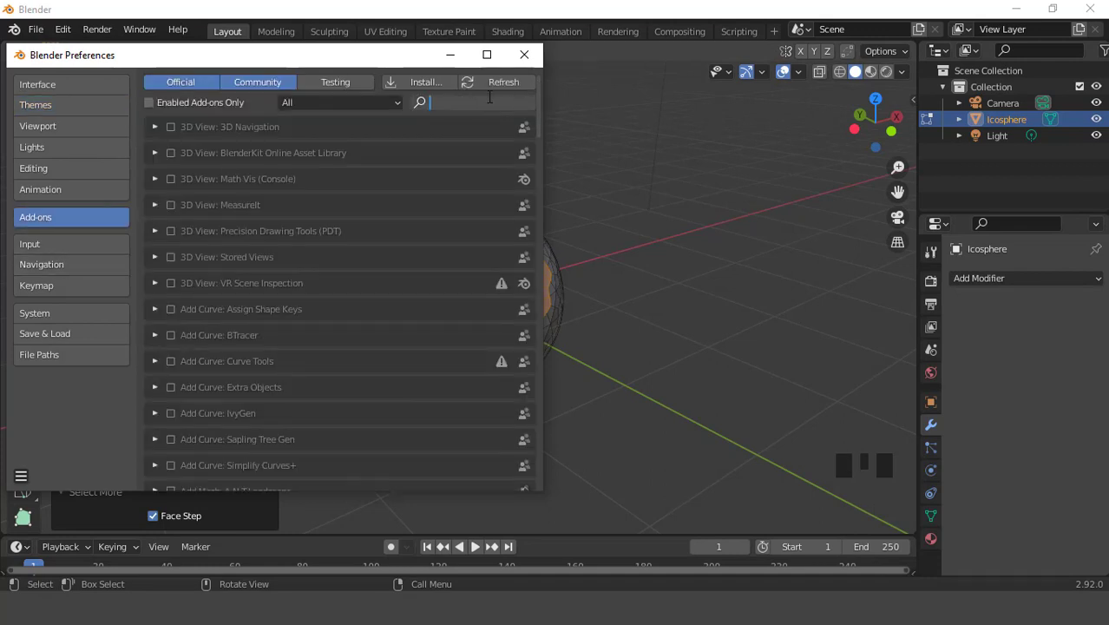
text(loop)
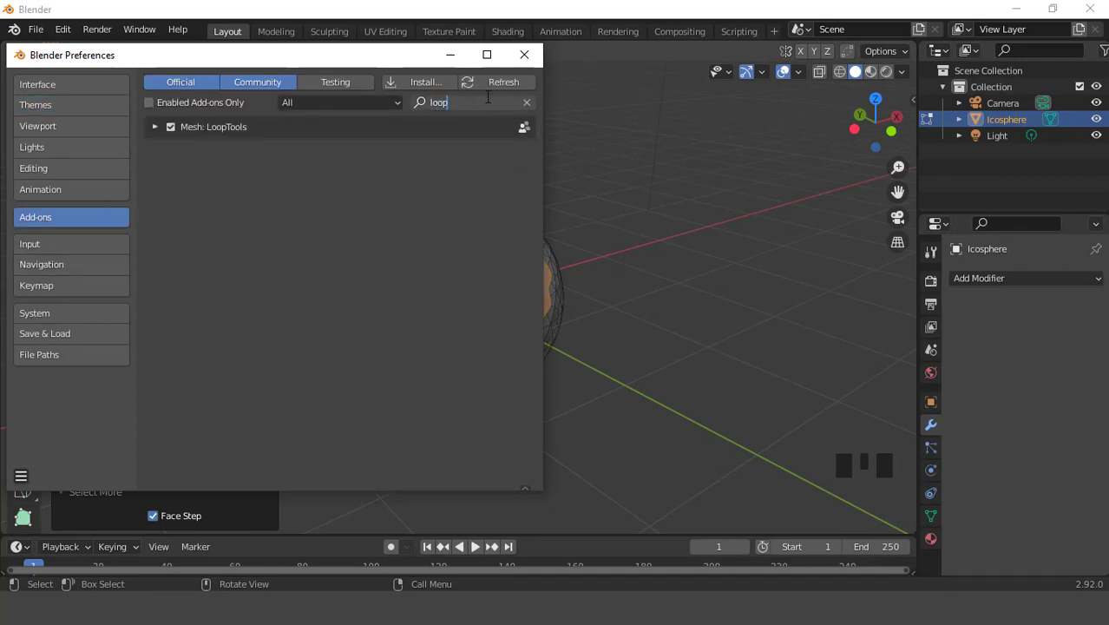
click(453, 54)
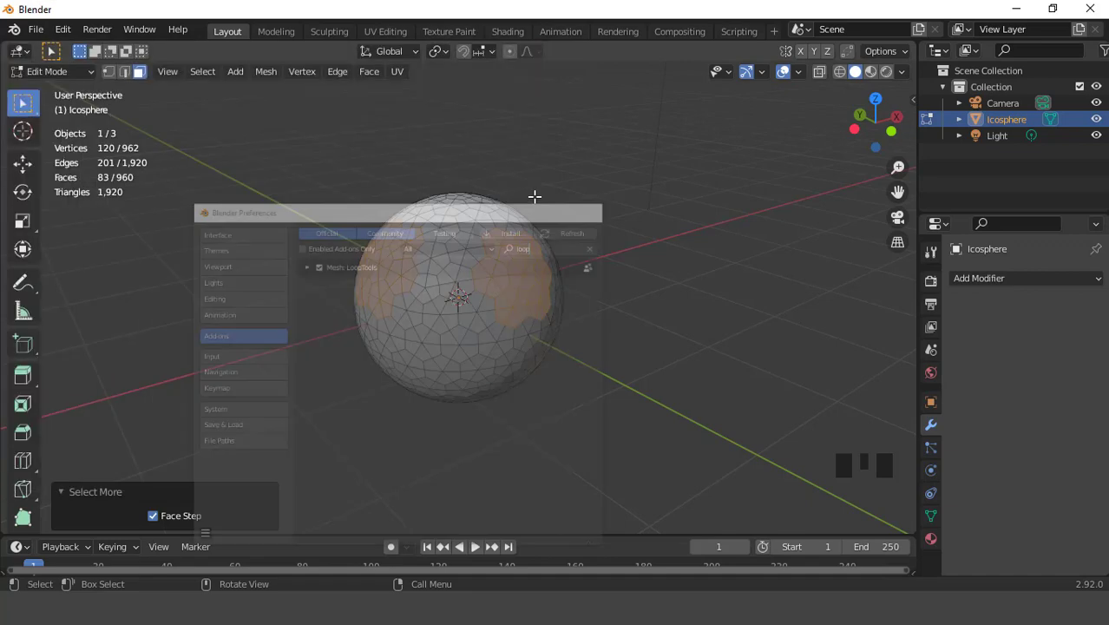
Shape the two selected face patches into circles with LoopTools Circle.
scroll(543, 205, up, 2)
key(KP_1)
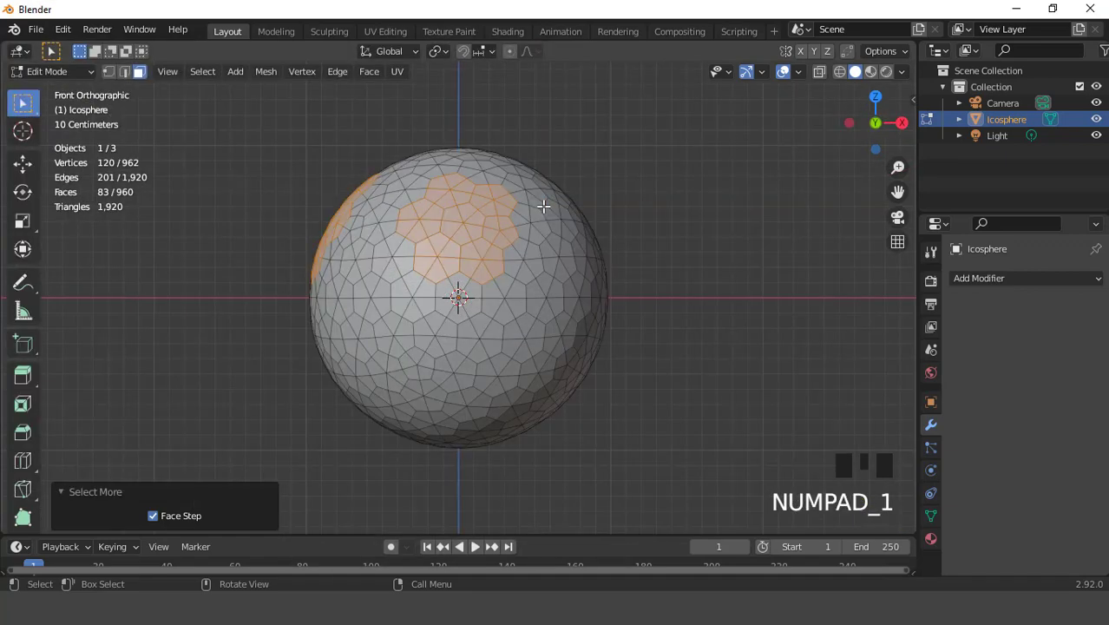
right_click(594, 161)
mouse_move(594, 161)
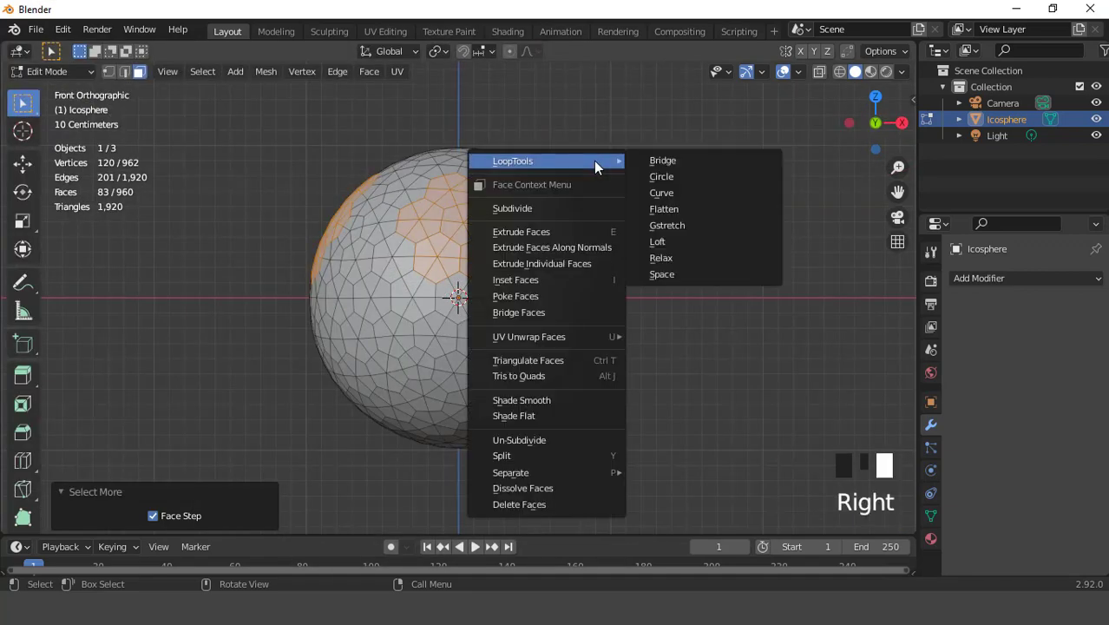
click(665, 177)
scroll(594, 193, up, 3)
scroll(525, 193, down, 3)
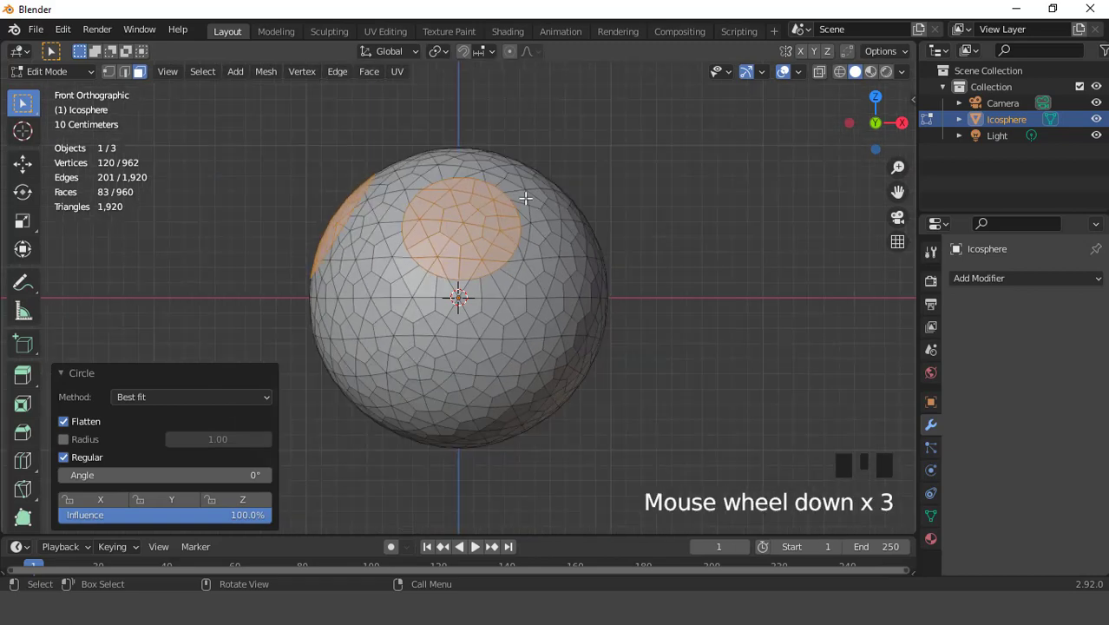
middle_drag(525, 192, 520, 241)
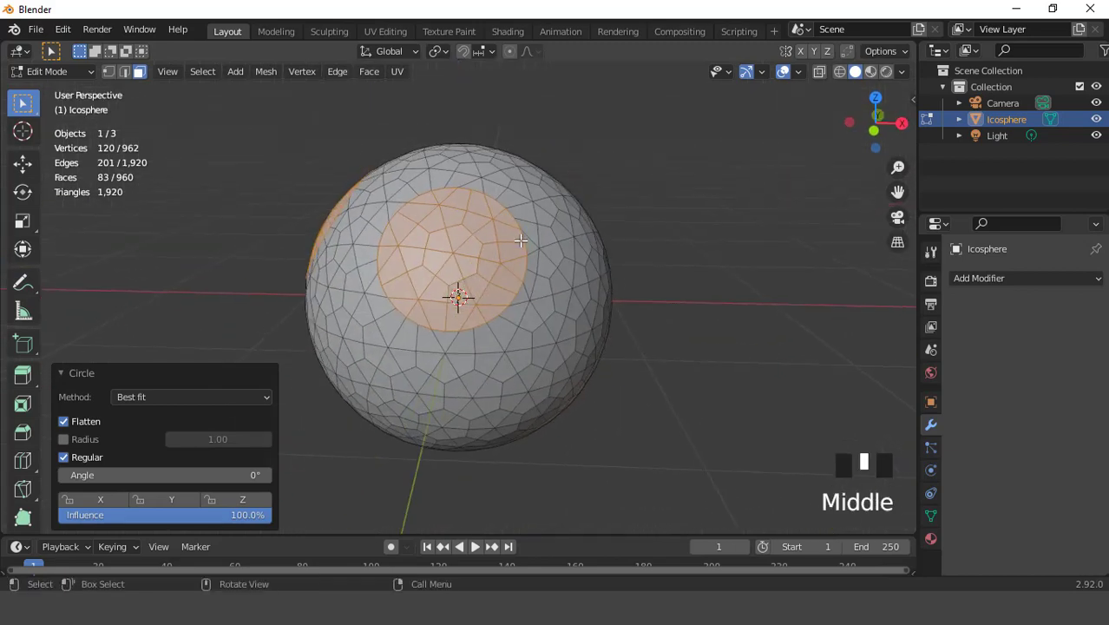
key(KP_1)
scroll(521, 240, up, 1)
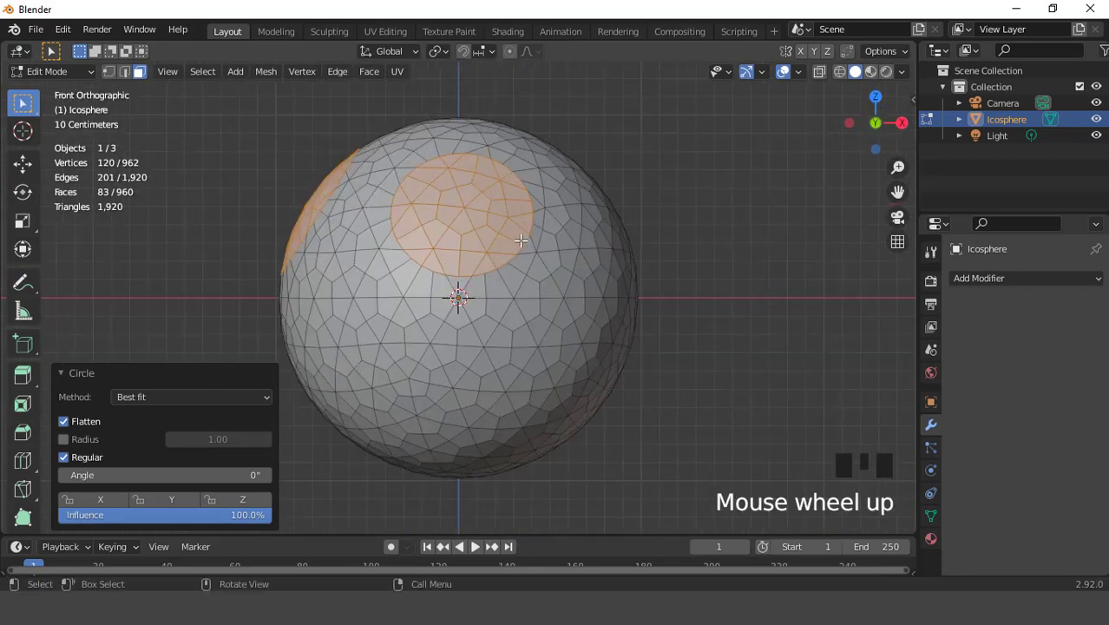
Select the whole mesh and symmetrize it in the -X to +X direction.
key(a)
scroll(531, 201, down, 2)
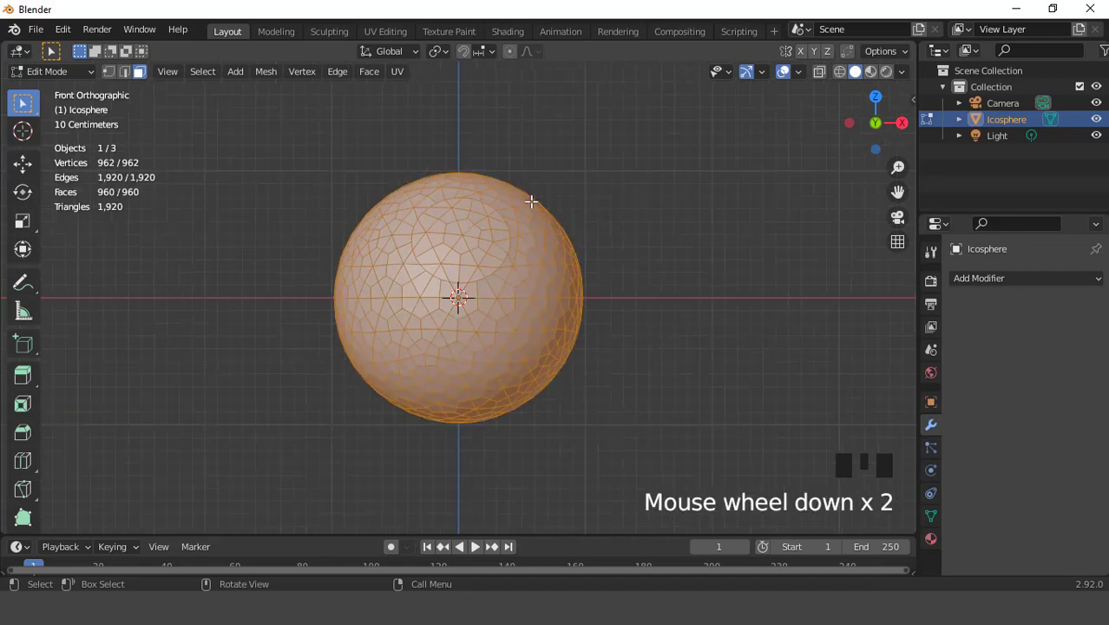
click(265, 73)
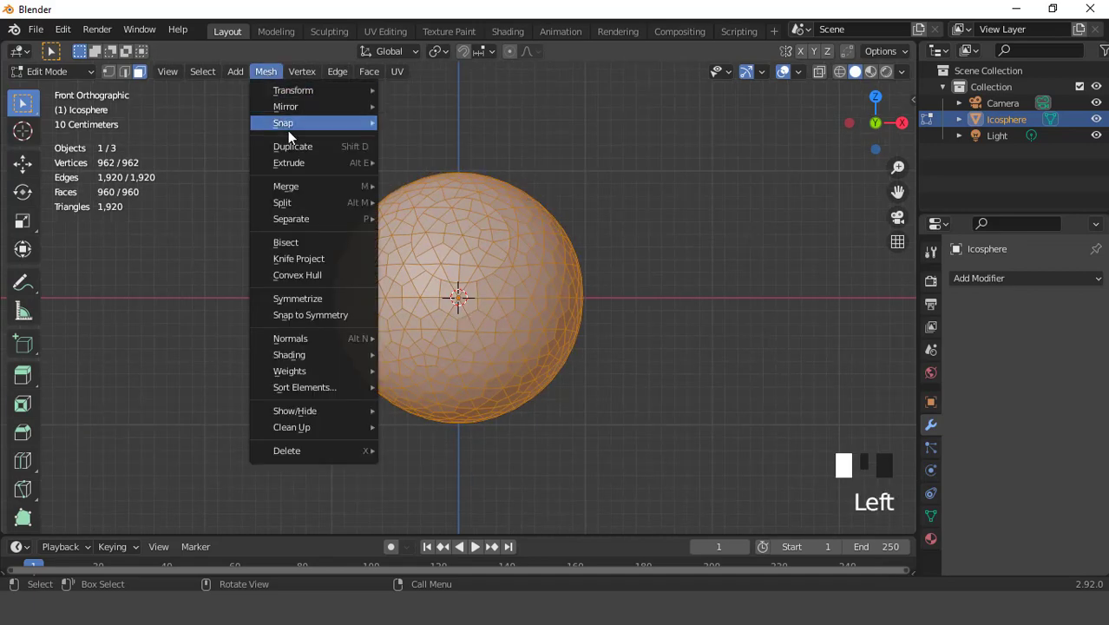
click(314, 301)
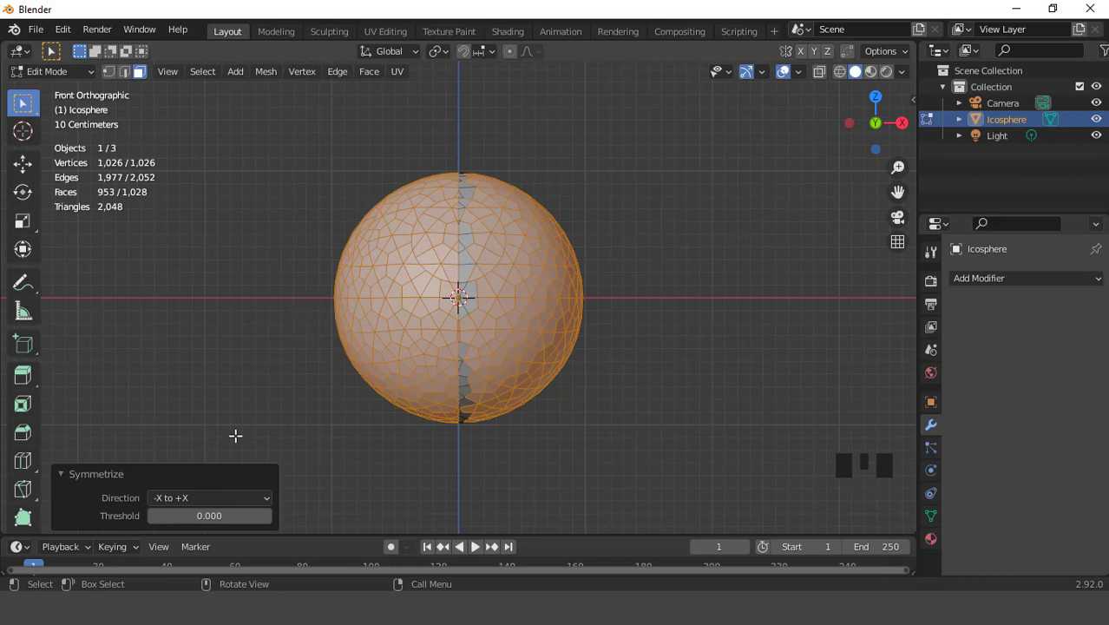
middle_drag(593, 264, 685, 327)
key(KP_1)
scroll(589, 270, up, 1)
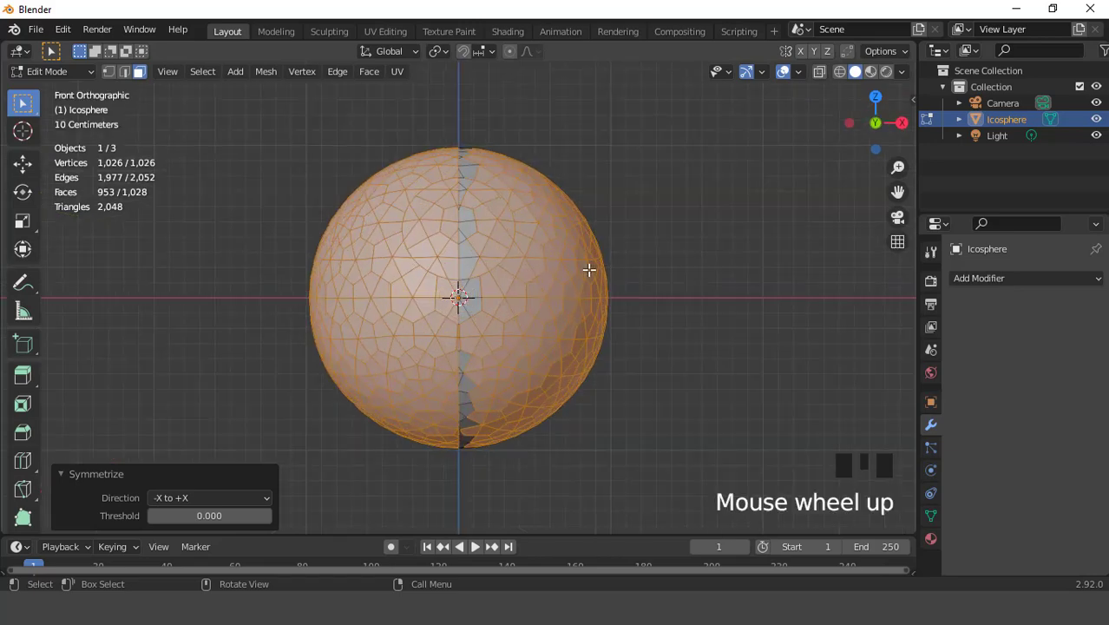
Select the whole mesh and symmetrize it in the -Y to +Y direction.
key(a)
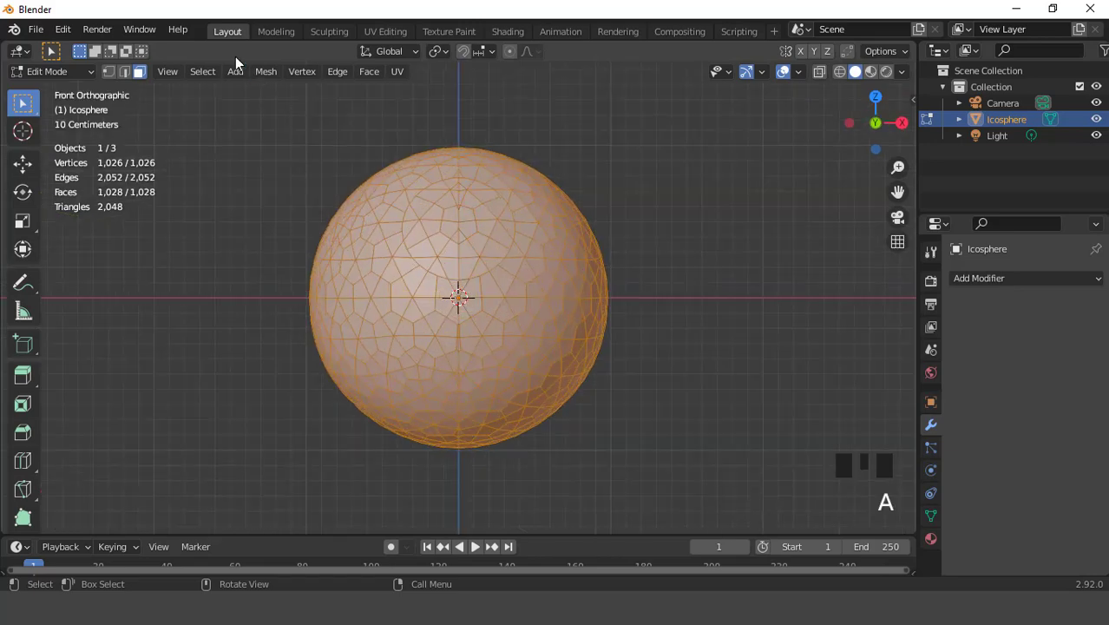
click(268, 73)
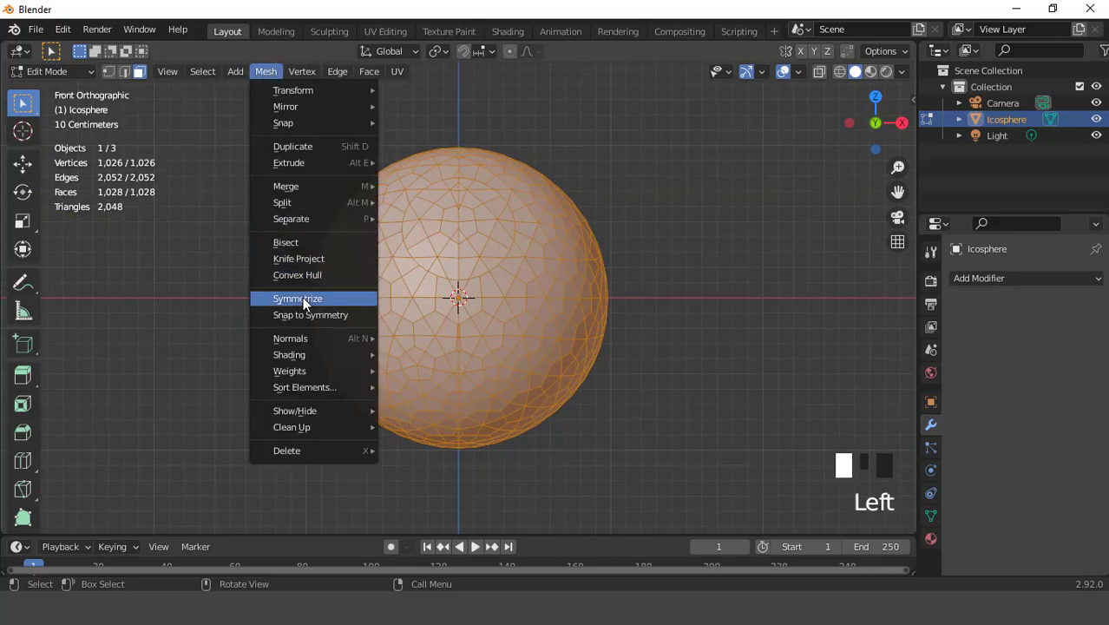
click(328, 298)
click(230, 498)
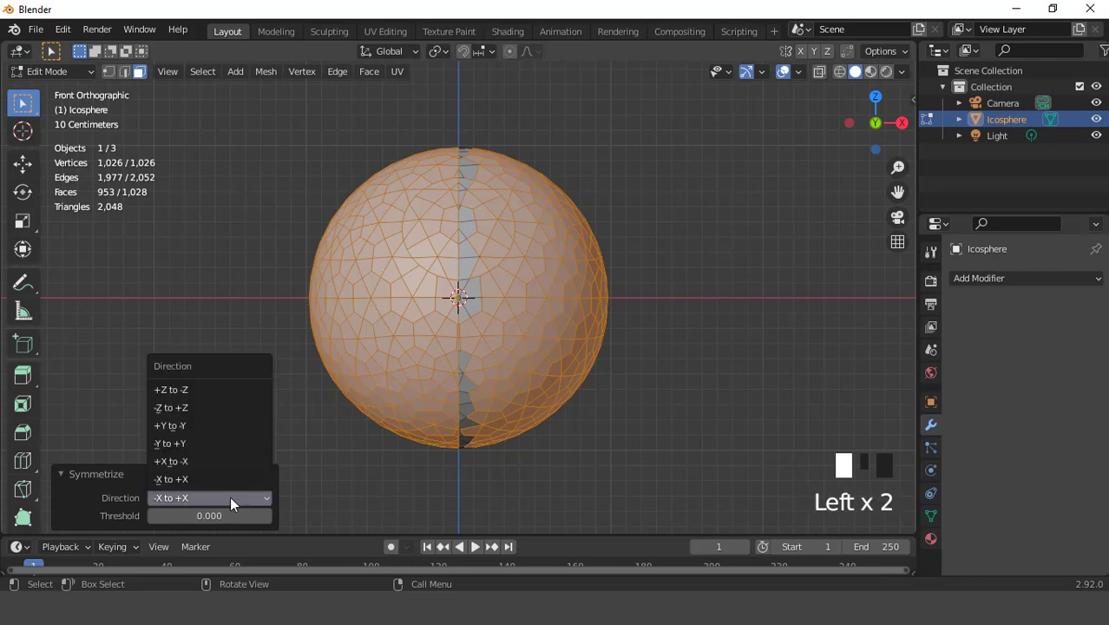
click(184, 424)
click(184, 497)
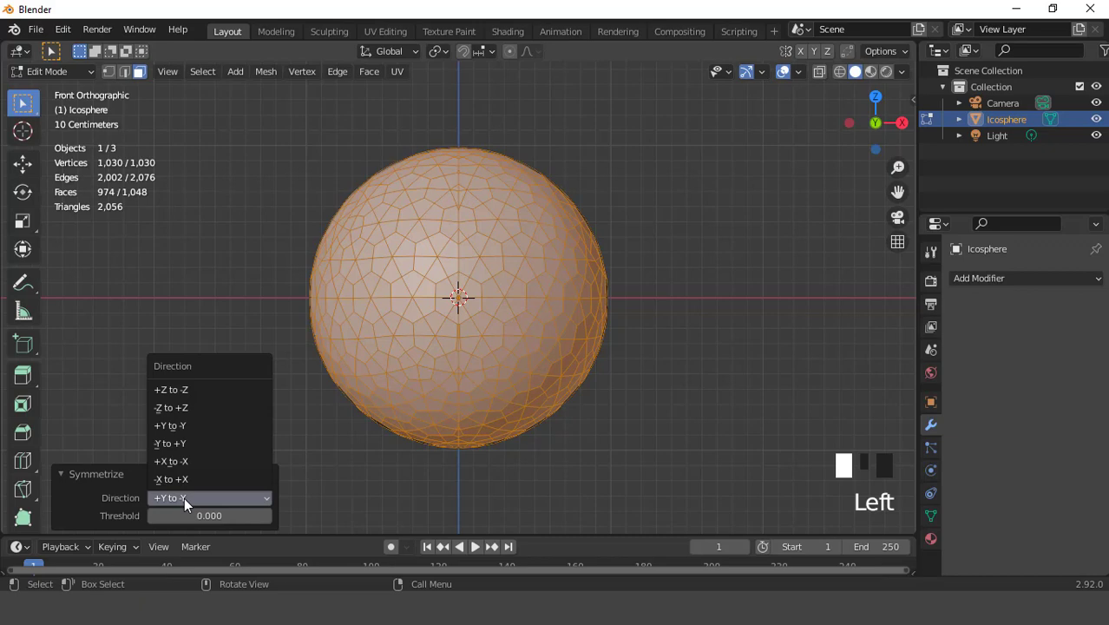
click(170, 443)
middle_drag(520, 278, 773, 255)
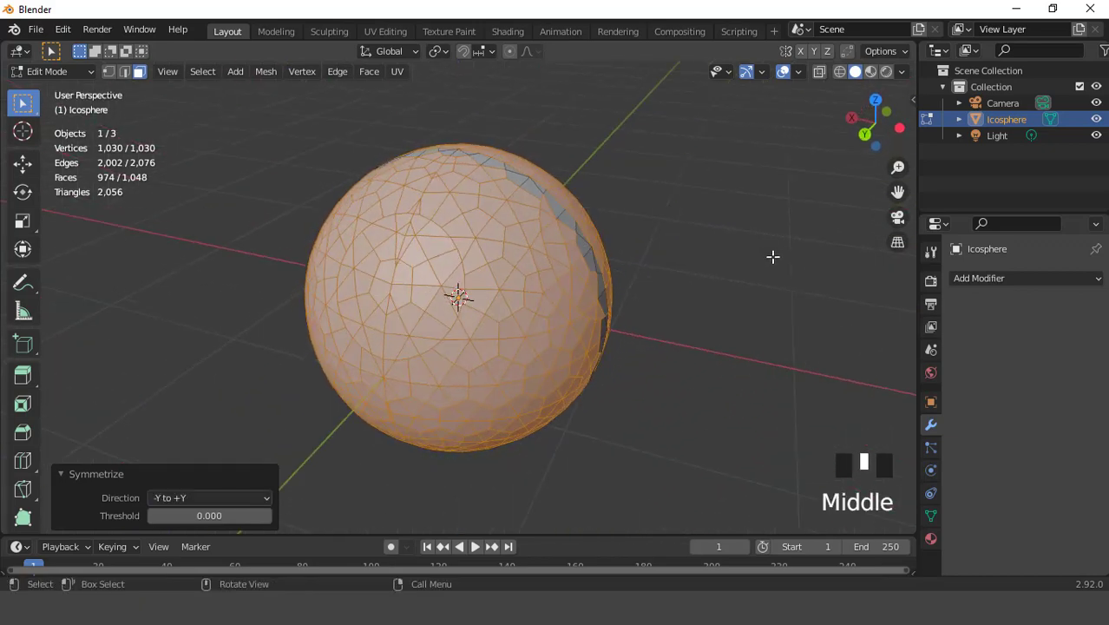
scroll(642, 243, up, 2)
Shade the sphere smooth in Object Mode, and return to Edit Mode with nothing selected.
key(Tab)
scroll(644, 247, down, 3)
middle_drag(645, 250, 465, 268)
right_click(518, 253)
key(Tab)
click(624, 230)
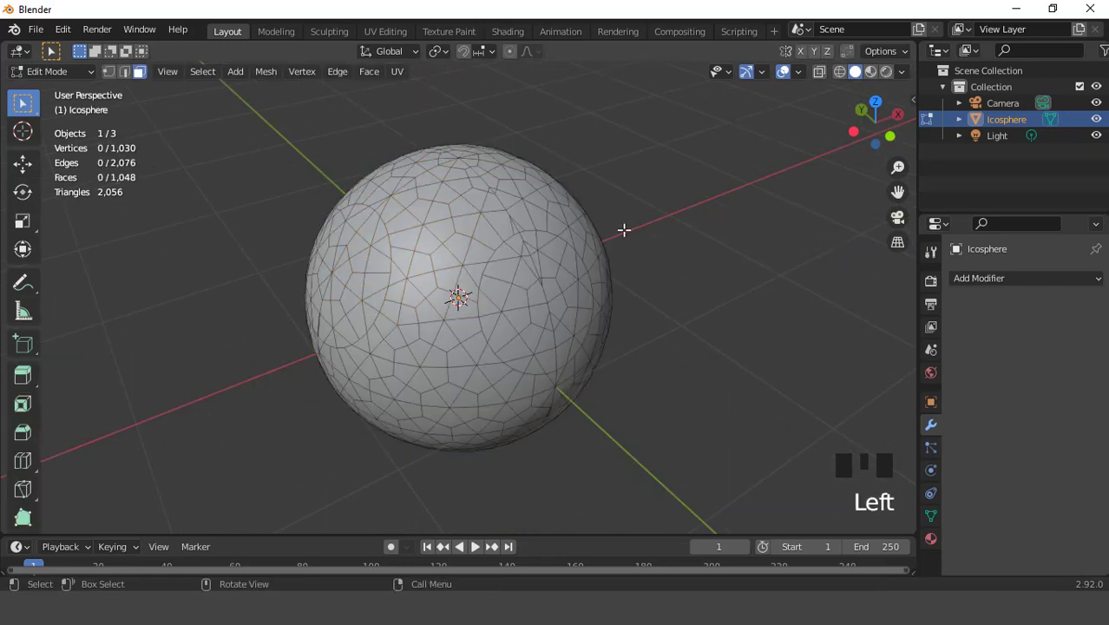
Examine the sphere's mesh in the front, back, right and left views to check the mirrored circular patches.
key(KP_1)
scroll(624, 230, up, 3)
scroll(624, 230, down, 2)
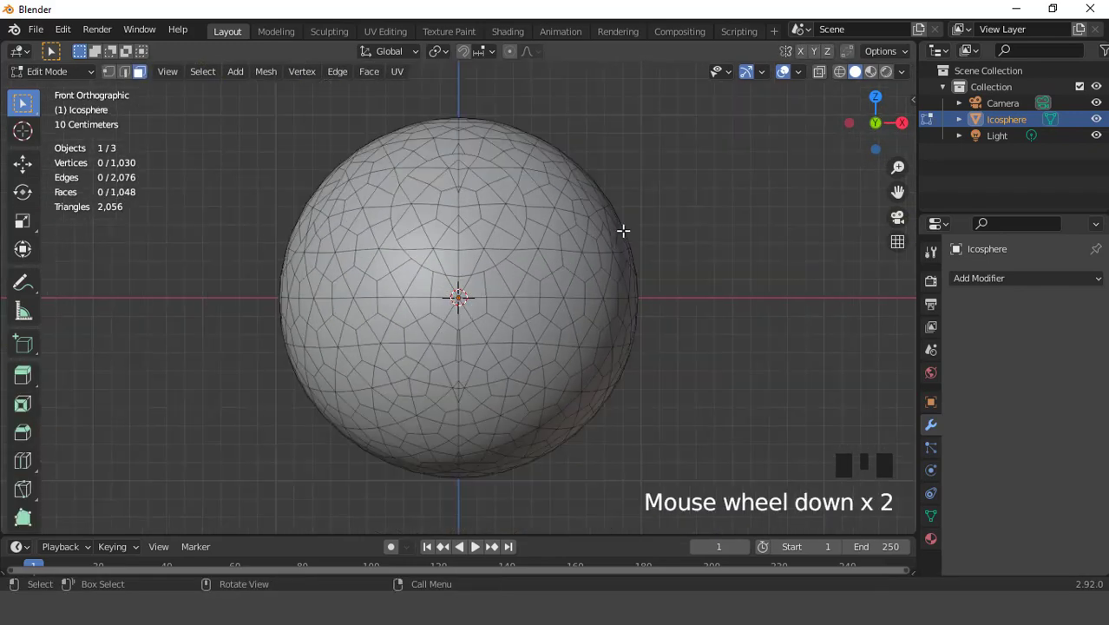
key(ctrl+KP_1)
key(KP_3)
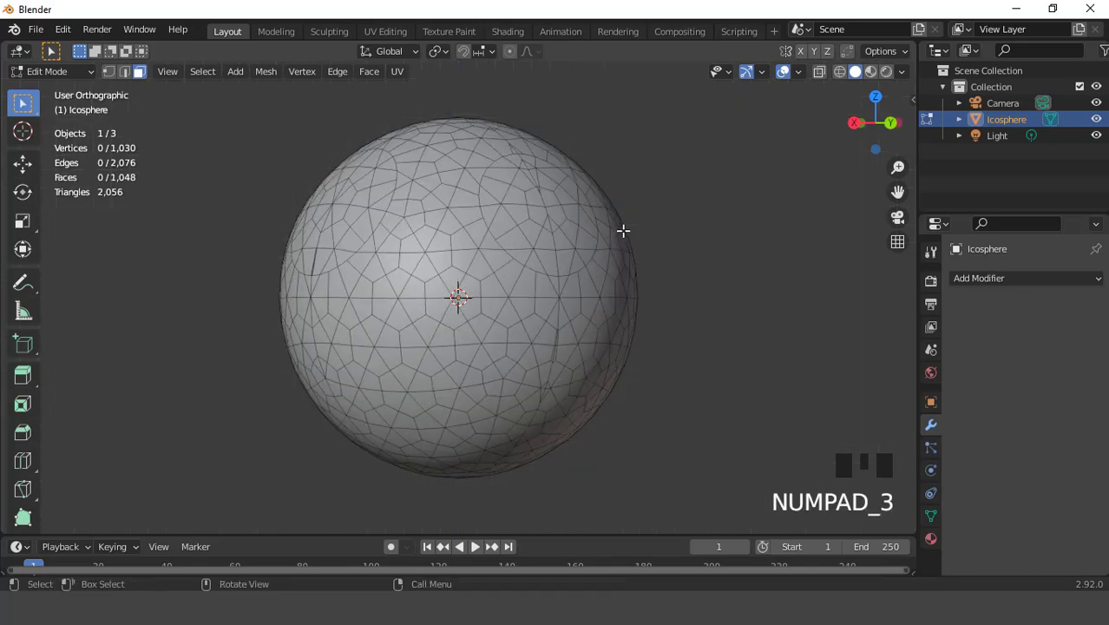
key(ctrl+KP_3)
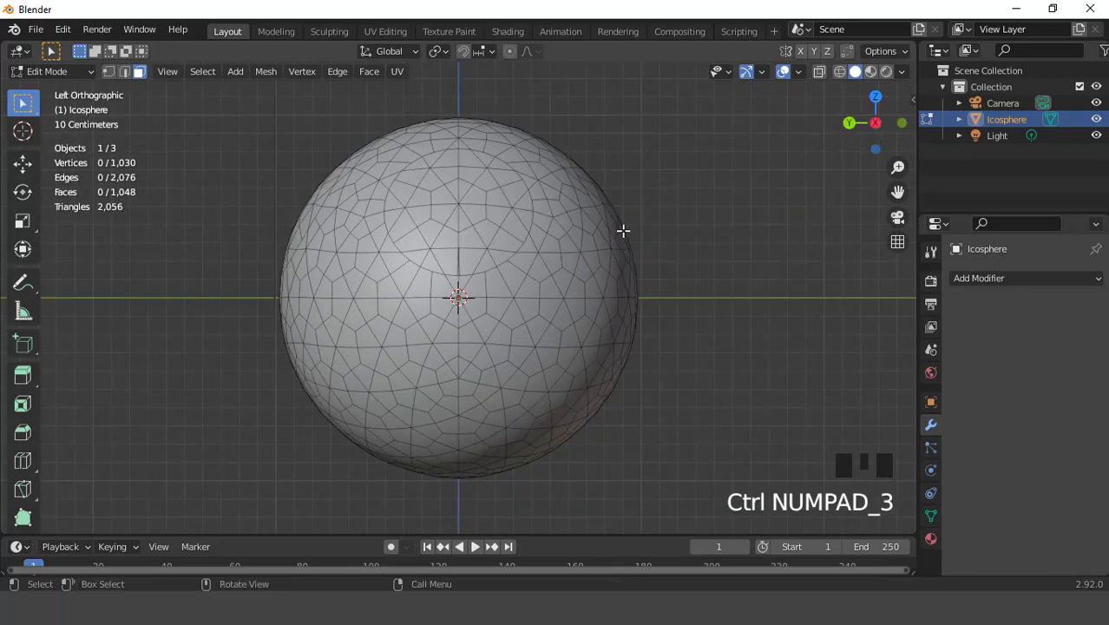
scroll(623, 230, up, 1)
scroll(623, 230, down, 2)
scroll(623, 230, down, 1)
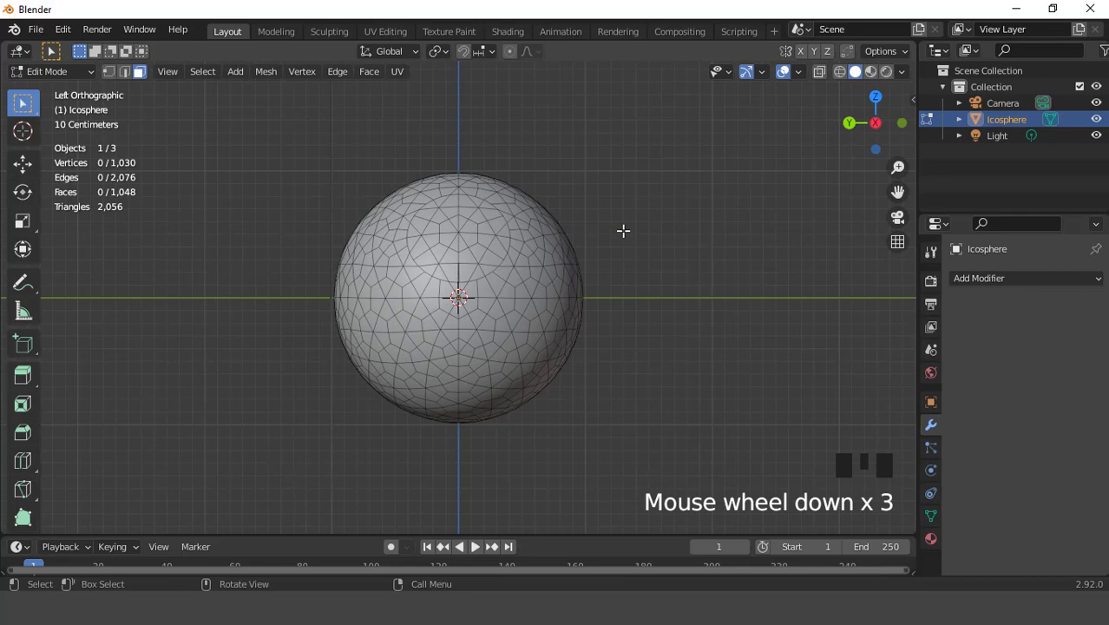
Select the single vertex at the sphere's bottom pole and enable proportional editing in the front view.
key(ctrl+KP_7)
key(1)
scroll(463, 295, up, 1)
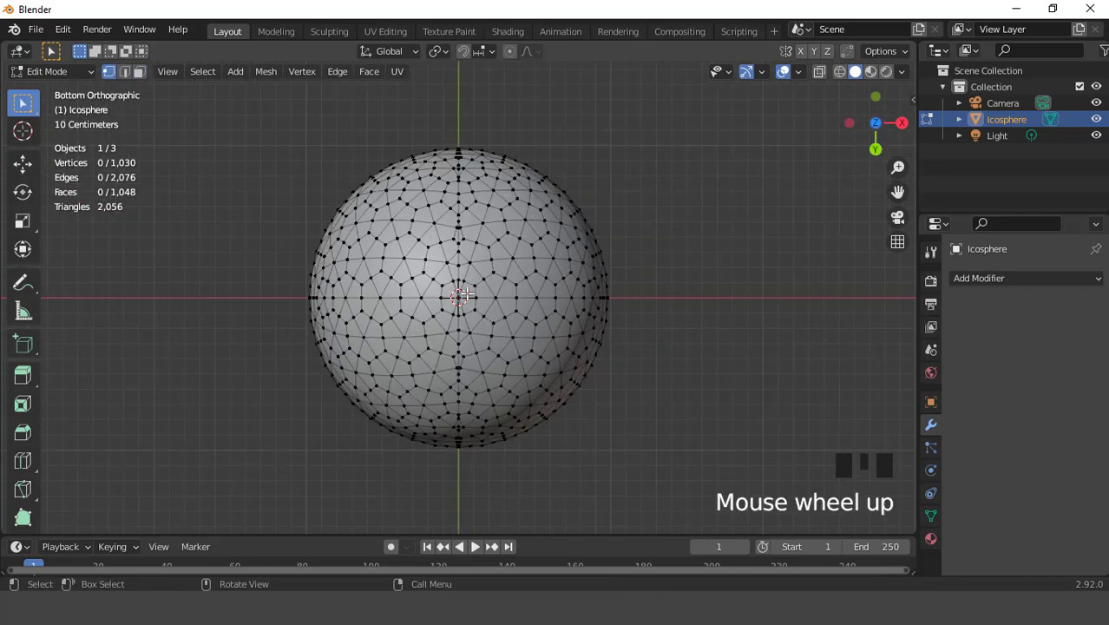
click(459, 296)
key(KP_1)
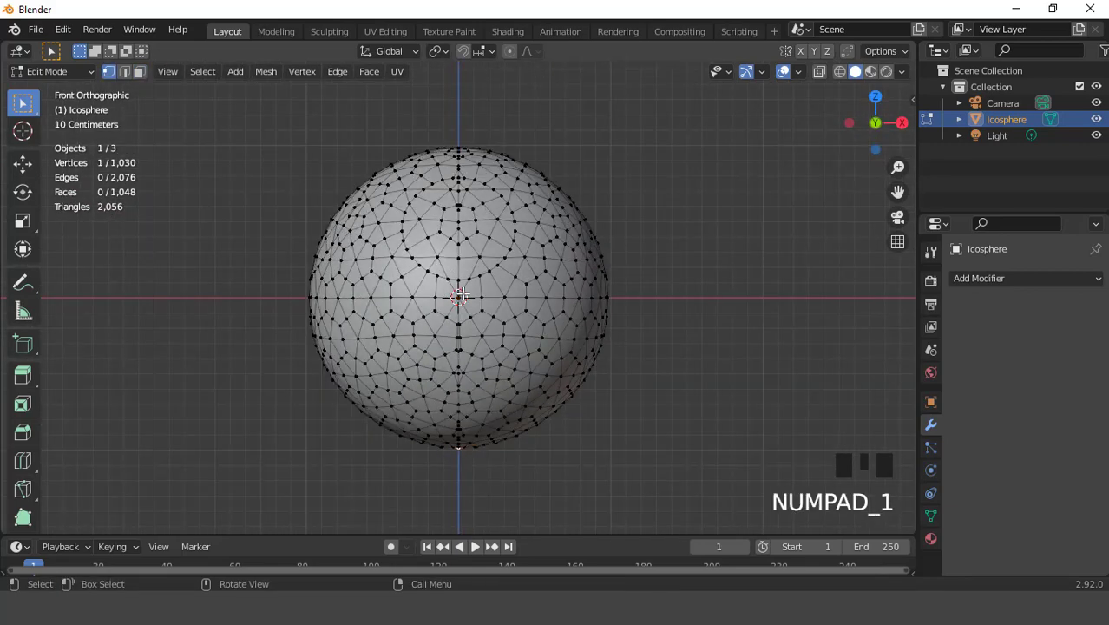
click(510, 51)
key(g)
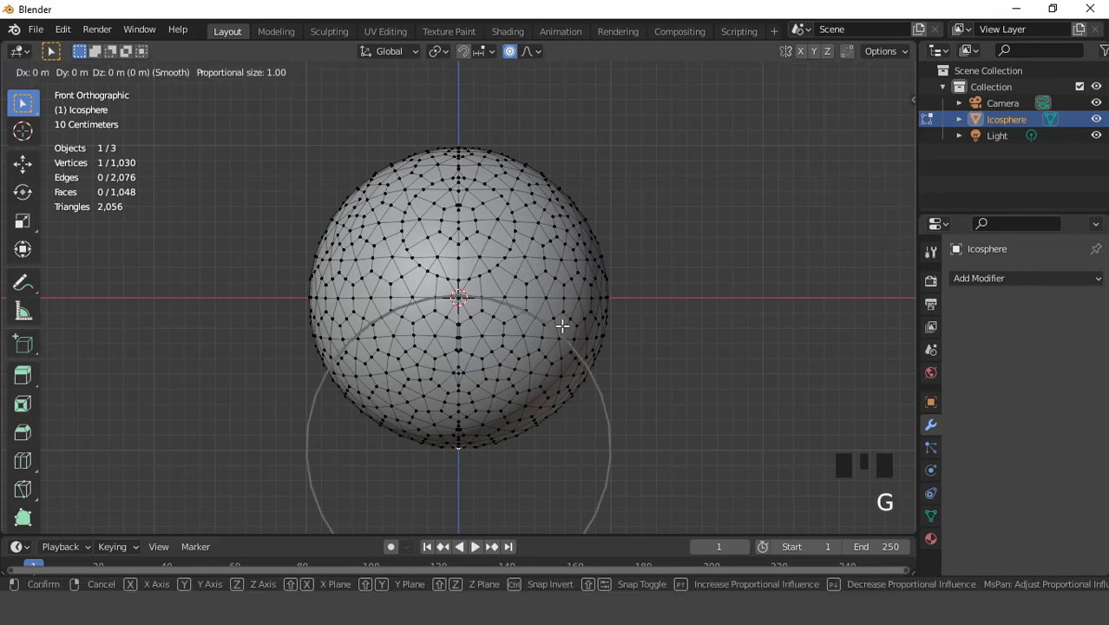
scroll(562, 325, down, 1)
scroll(562, 325, down, 1)
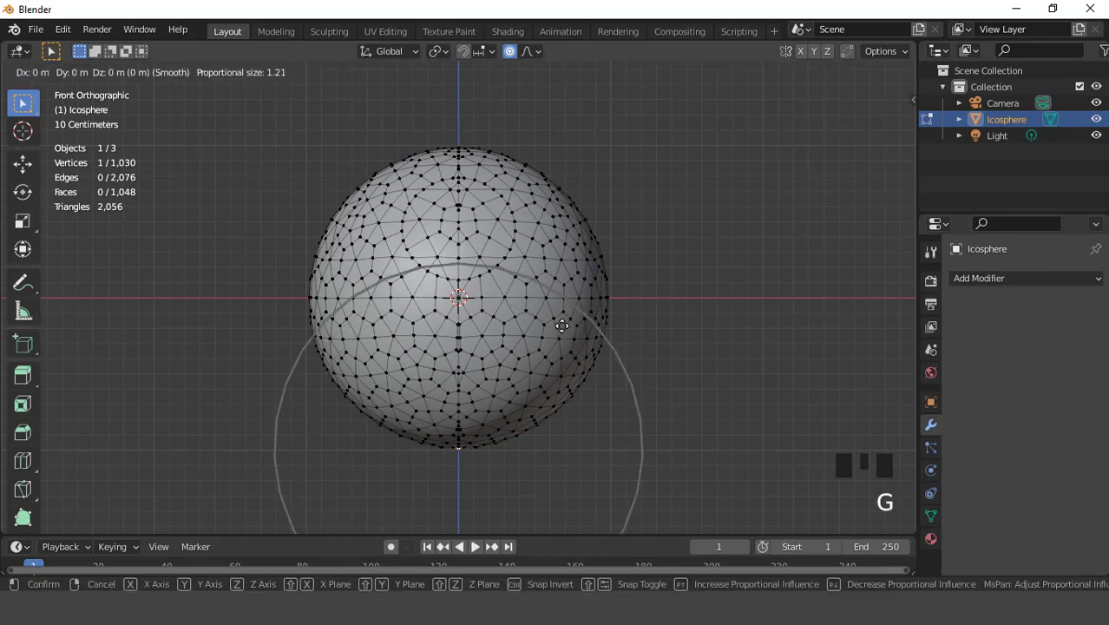
key(z)
right_click(555, 231)
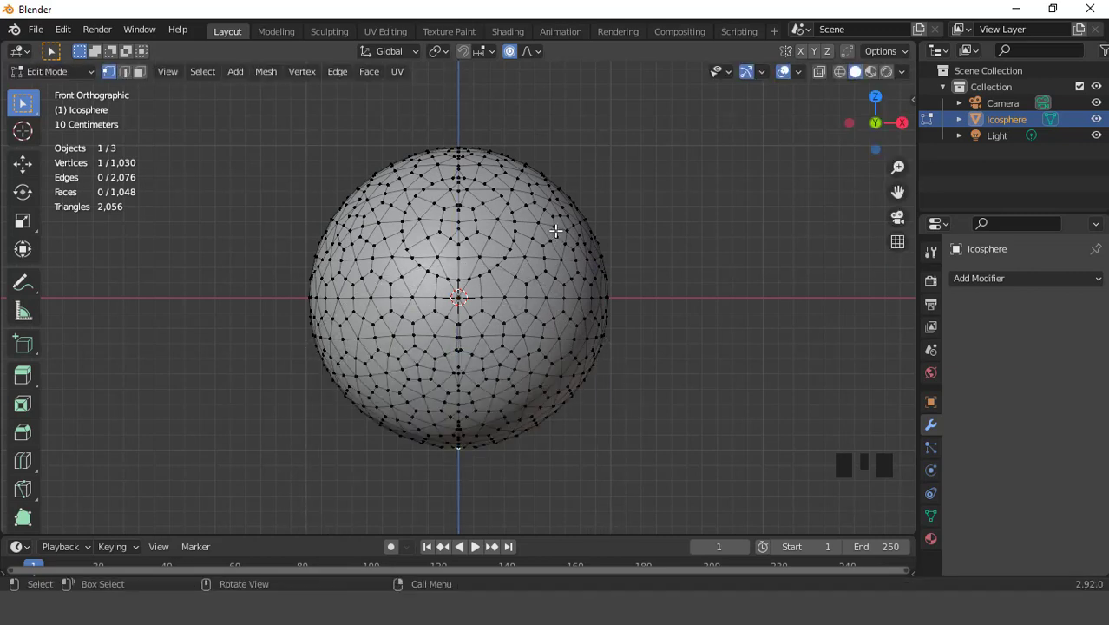
Move the bottom pole vertex up about 0.58 m along Z with a proportional size of about 1.46.
key(g)
scroll(556, 231, down, 2)
key(z)
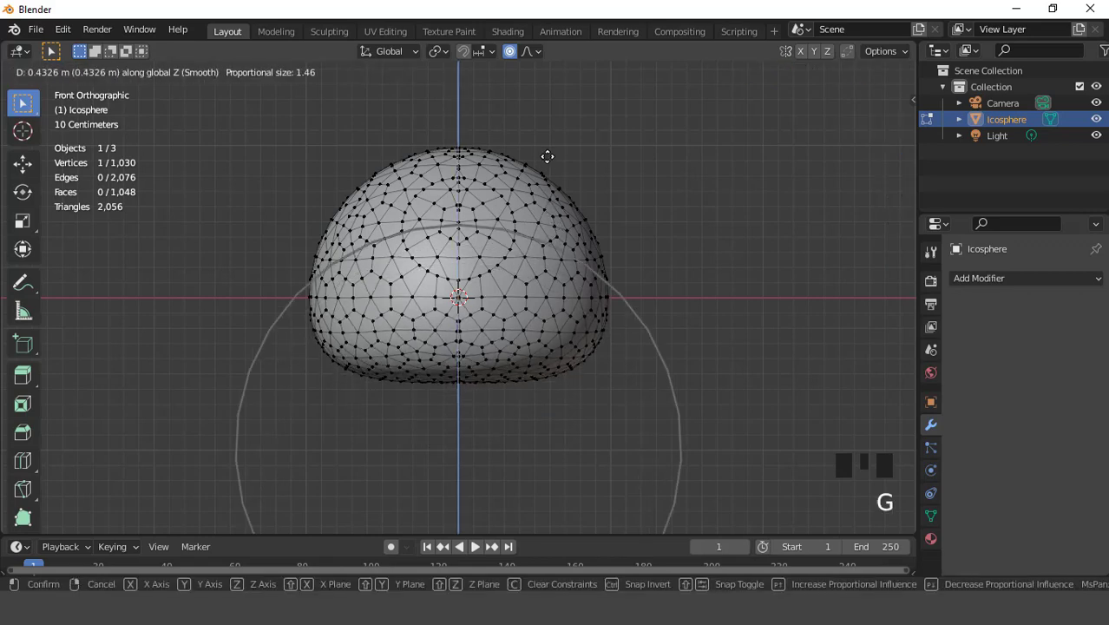
click(548, 145)
Push the bottom pole vertex up about 0.28 m more along Z with a proportional size of 1.00 to hollow the underside.
middle_drag(554, 153, 562, 271)
key(g)
scroll(562, 271, down, 1)
scroll(562, 271, up, 1)
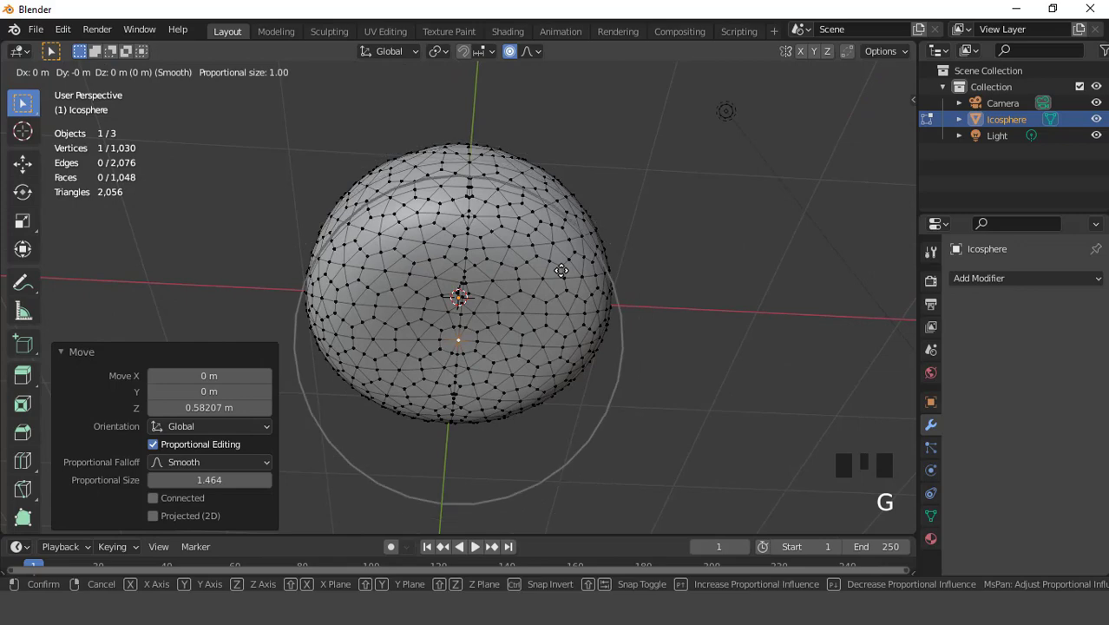
key(z)
click(555, 240)
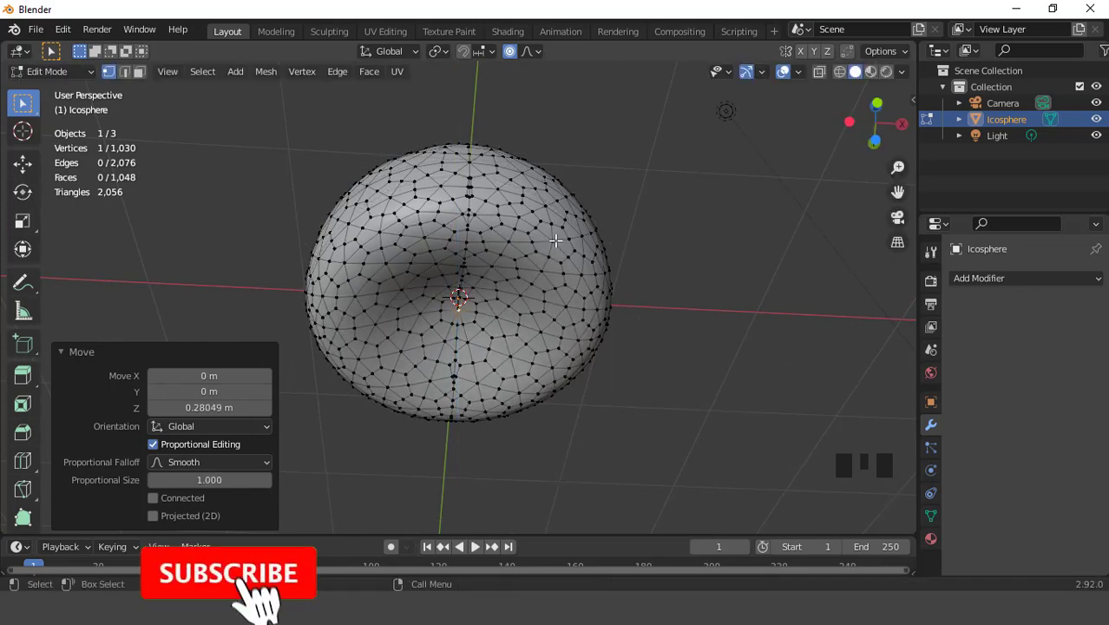
Return to Object Mode and add a 2 m cube at the world origin.
key(KP_1)
key(Tab)
scroll(555, 241, up, 3)
scroll(556, 241, down, 4)
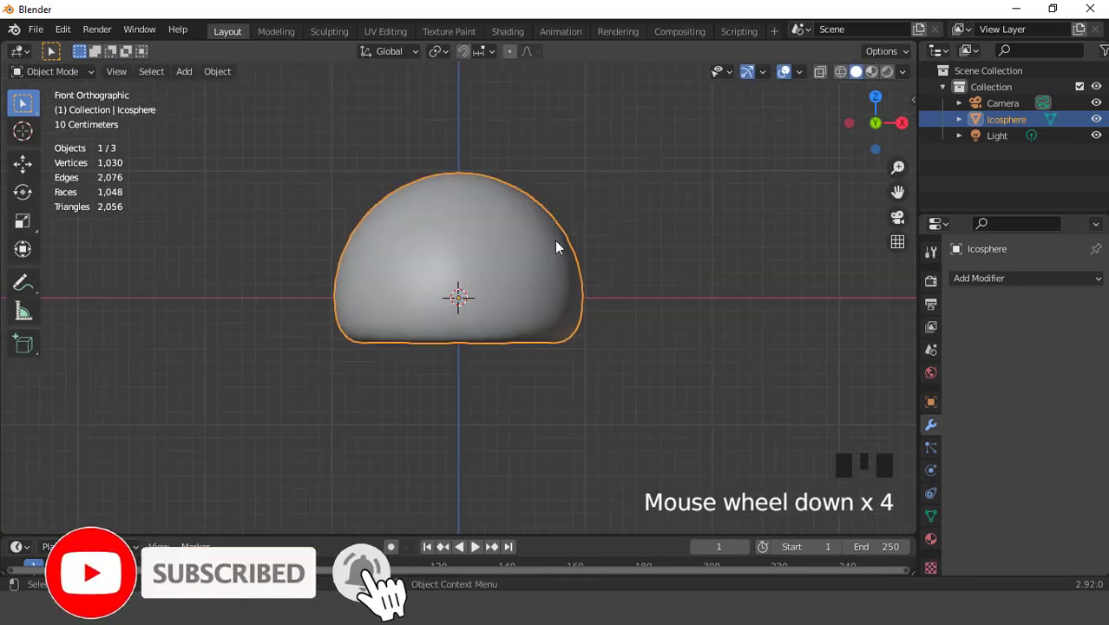
scroll(555, 241, down, 3)
scroll(555, 241, up, 2)
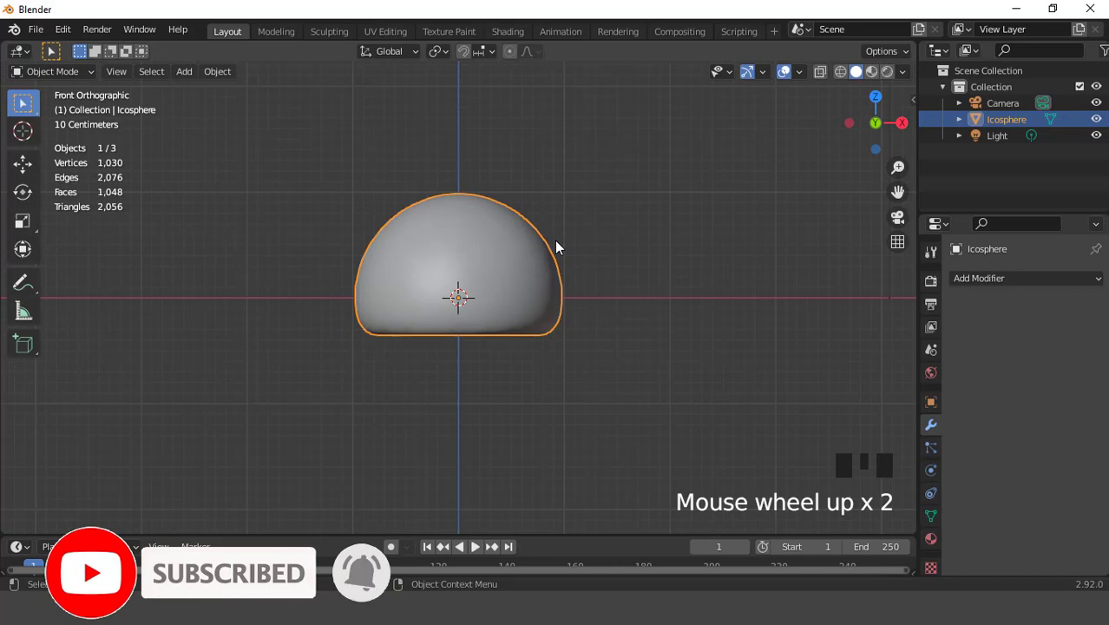
click(187, 73)
mouse_move(190, 87)
click(337, 107)
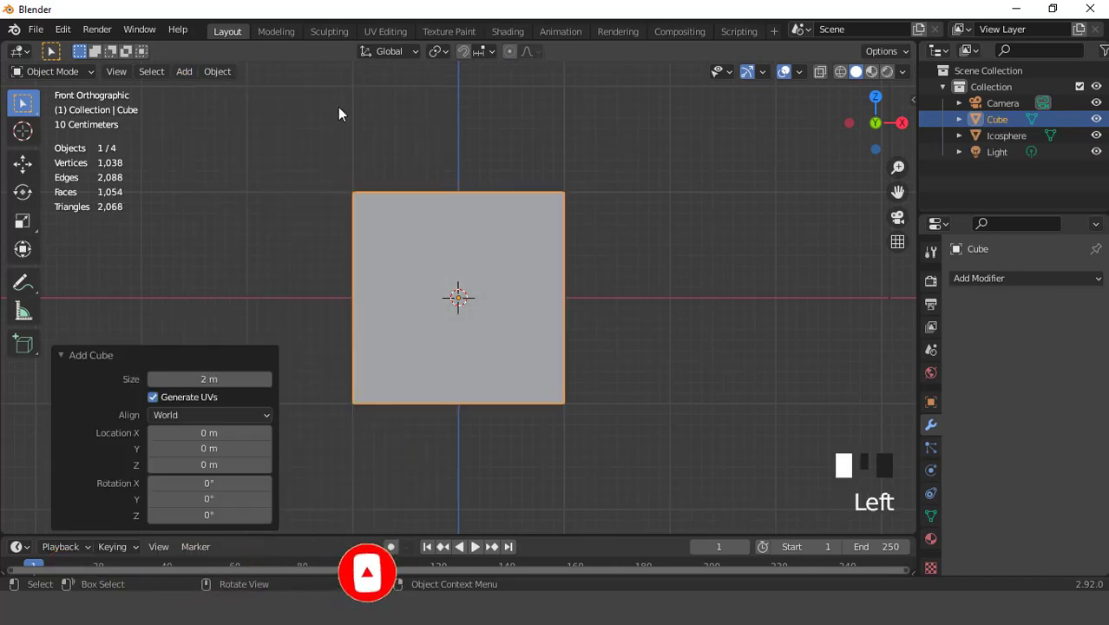
Give the cube a Subdivision Surface modifier with a viewport level of 2.
click(956, 282)
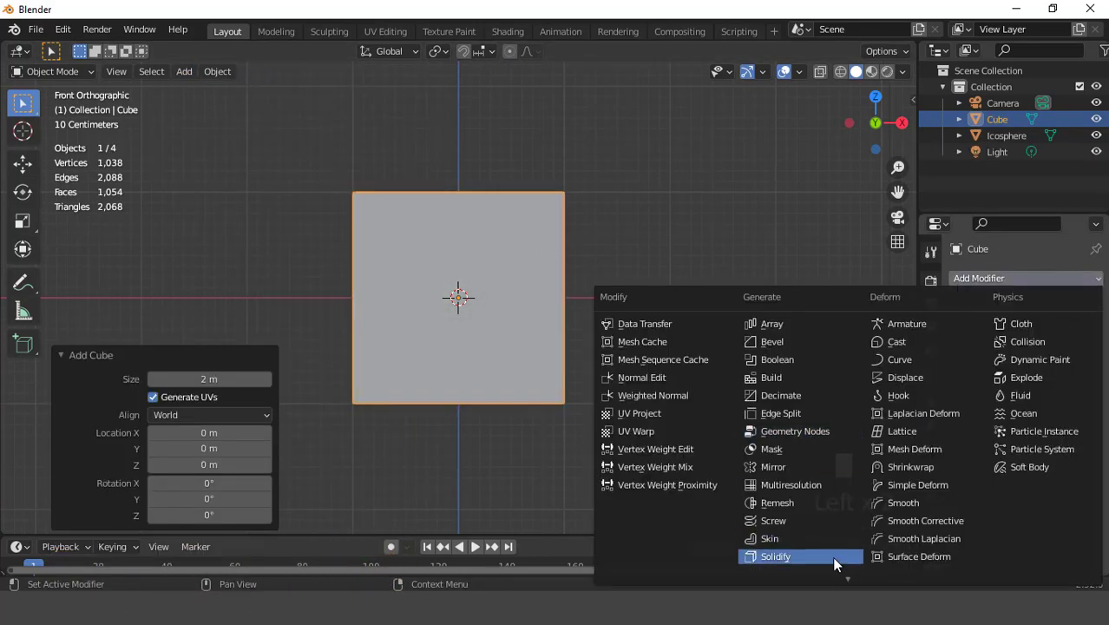
mouse_move(842, 578)
click(795, 500)
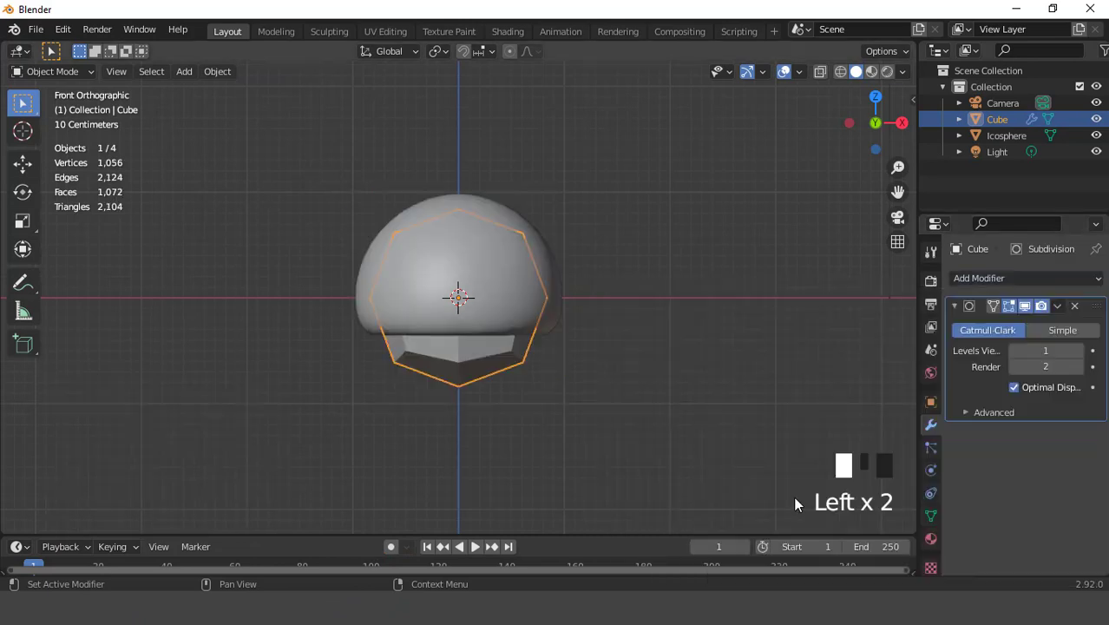
click(1076, 351)
scroll(527, 319, up, 2)
scroll(526, 319, down, 2)
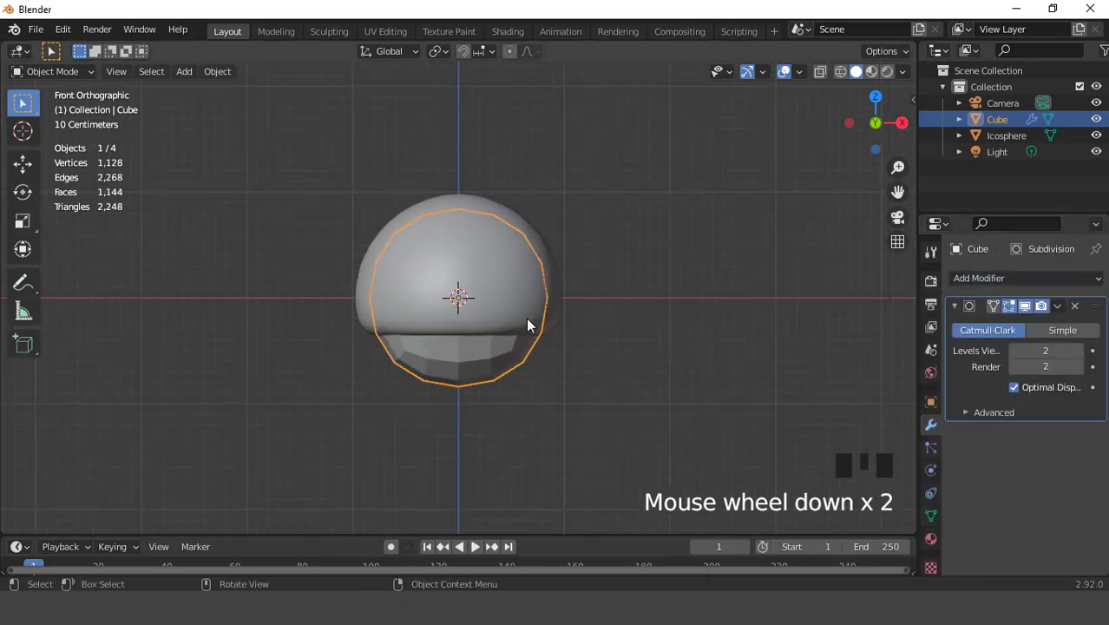
Move the cube down beneath the dome and add two centred horizontal loop cuts around it.
key(g)
click(528, 375)
key(Tab)
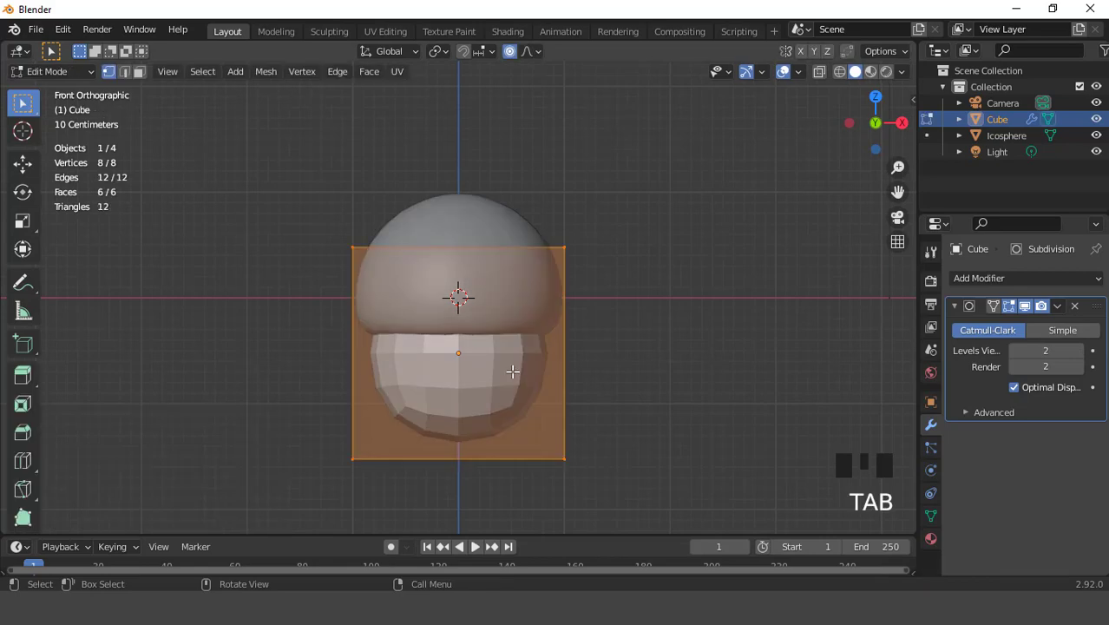
key(ctrl+r)
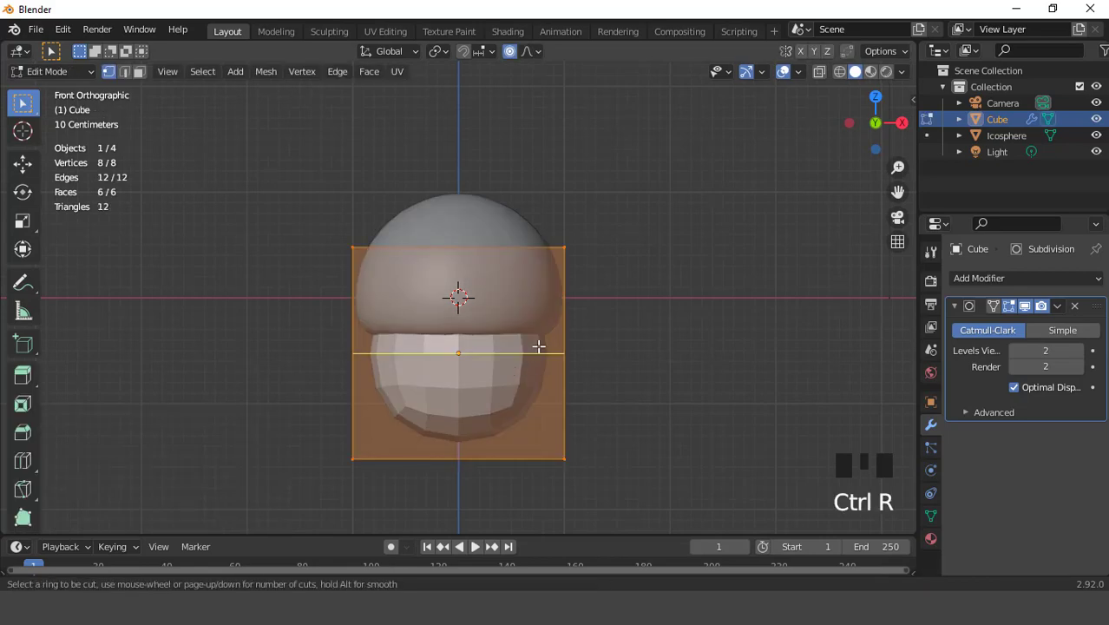
scroll(539, 347, up, 1)
click(539, 346)
right_click(538, 346)
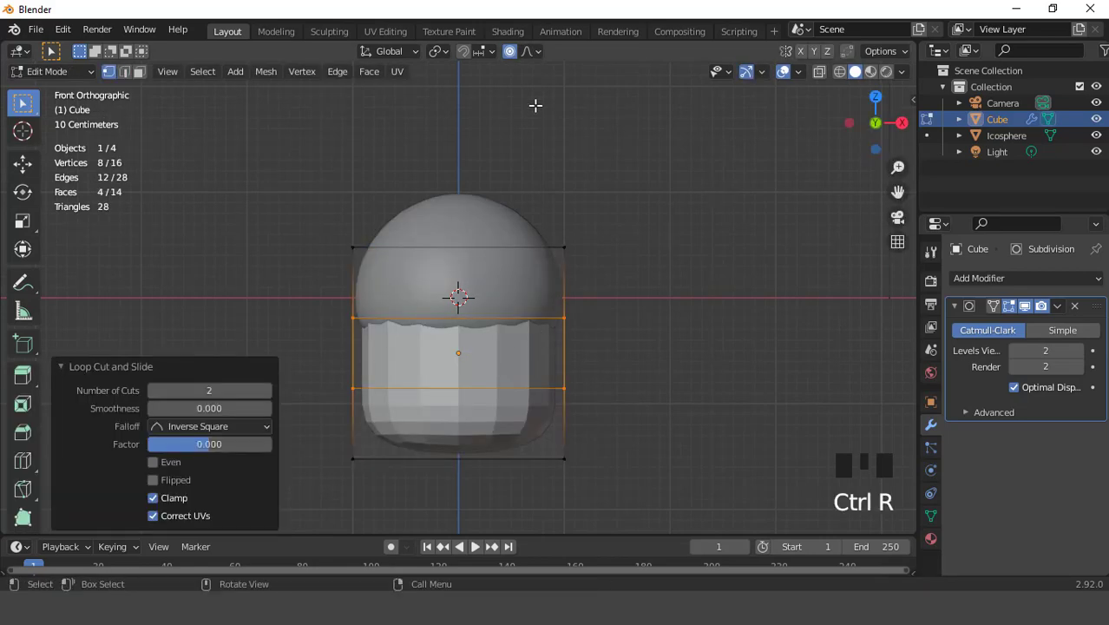
Turn off proportional editing and, in Object Mode, scale the cube to about 0.687 on all axes.
click(510, 54)
key(Tab)
scroll(644, 379, down, 2)
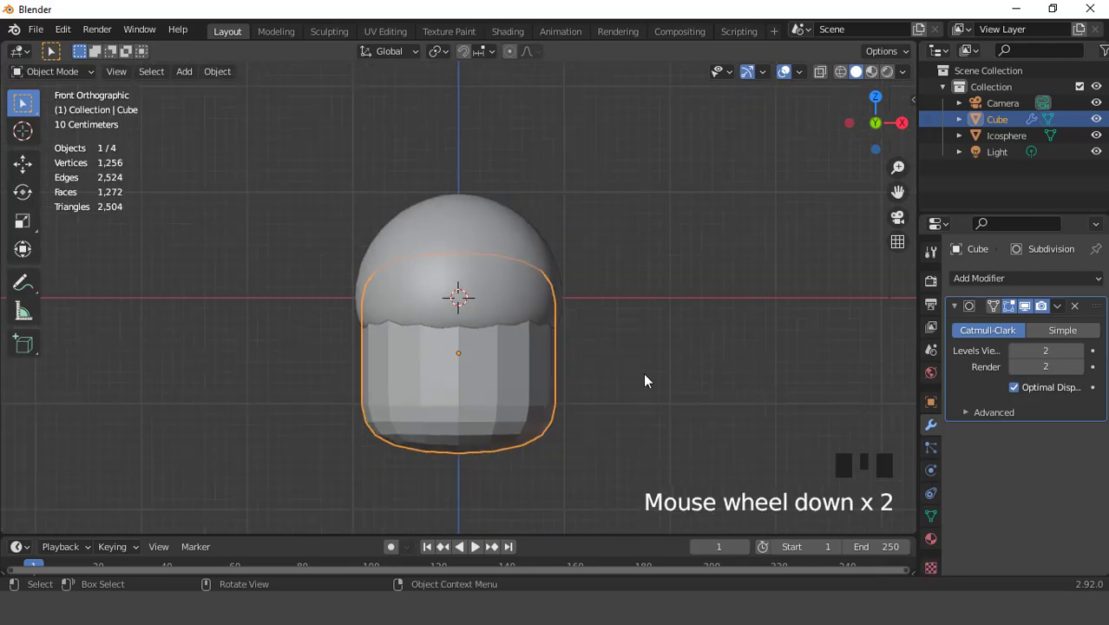
key(s)
click(584, 375)
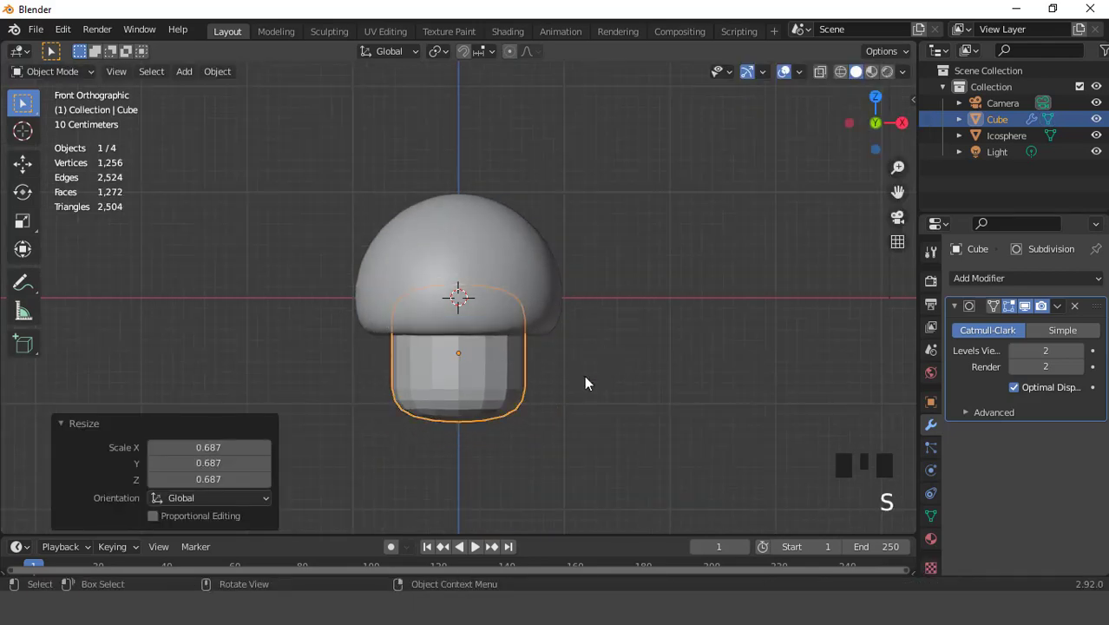
Lower the cube stem about 0.06 m along Z.
scroll(579, 369, up, 1)
key(g)
key(z)
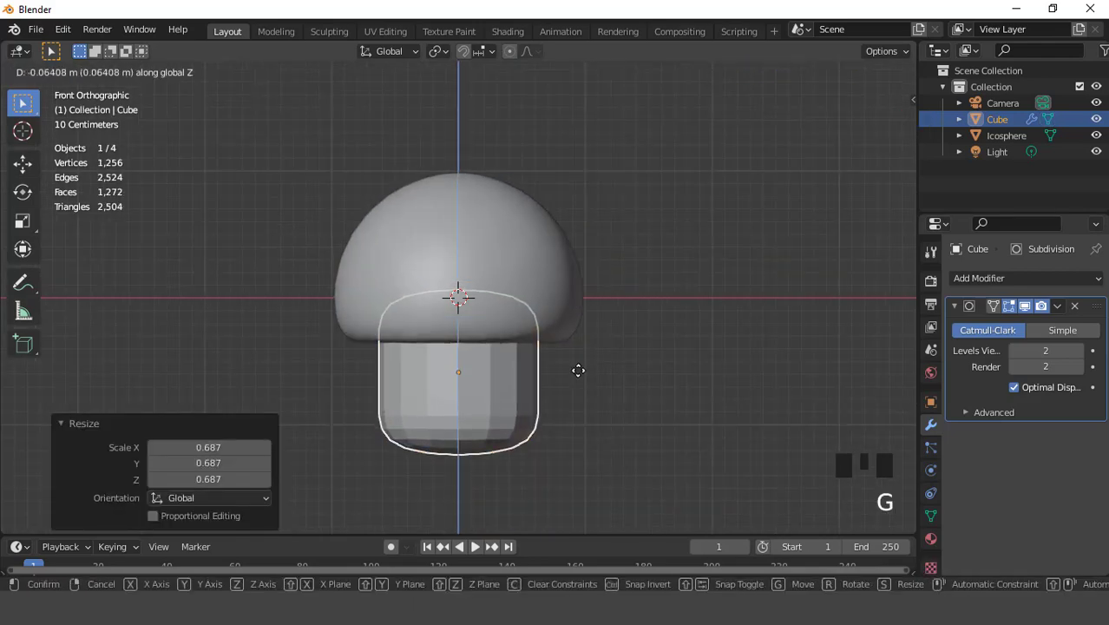
click(577, 368)
Shade the cube stem smooth and check the mushroom shape from other angles.
right_drag(633, 274, 635, 259)
scroll(635, 258, up, 2)
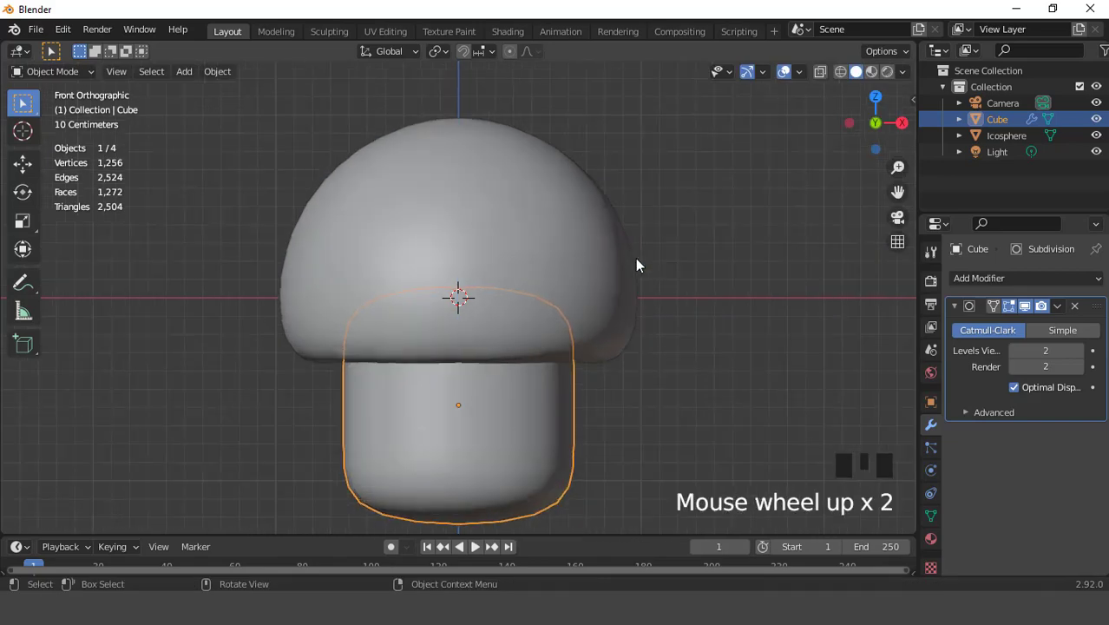
middle_drag(635, 259, 458, 258)
key(KP_1)
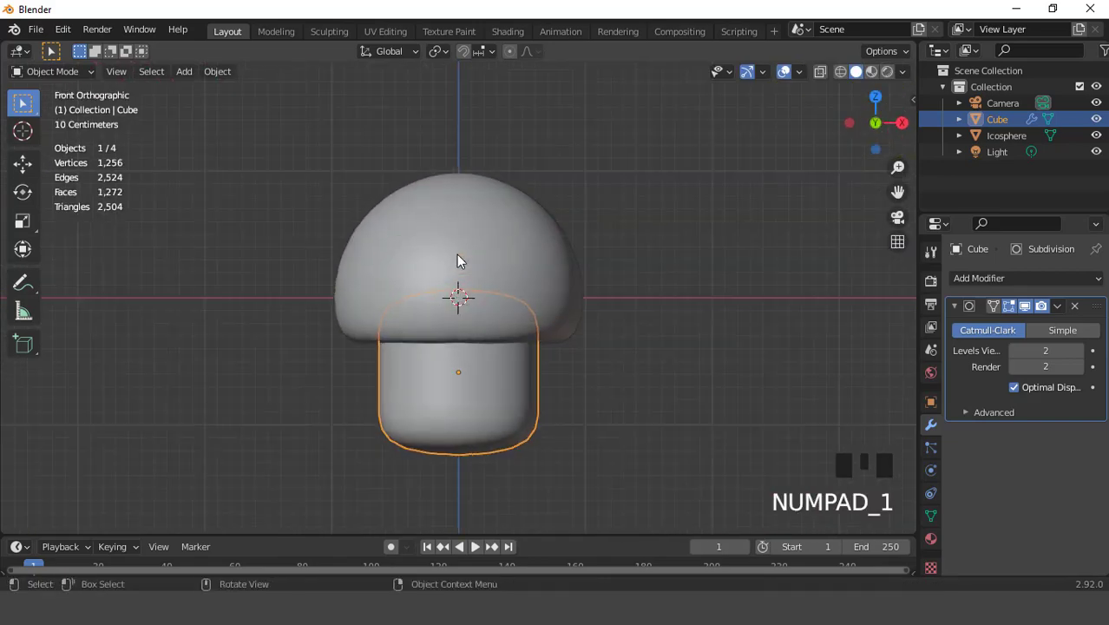
scroll(539, 308, up, 1)
Raise the stem about 0.048 m along Z and preview the mushroom briefly without viewport overlays.
key(g)
key(z)
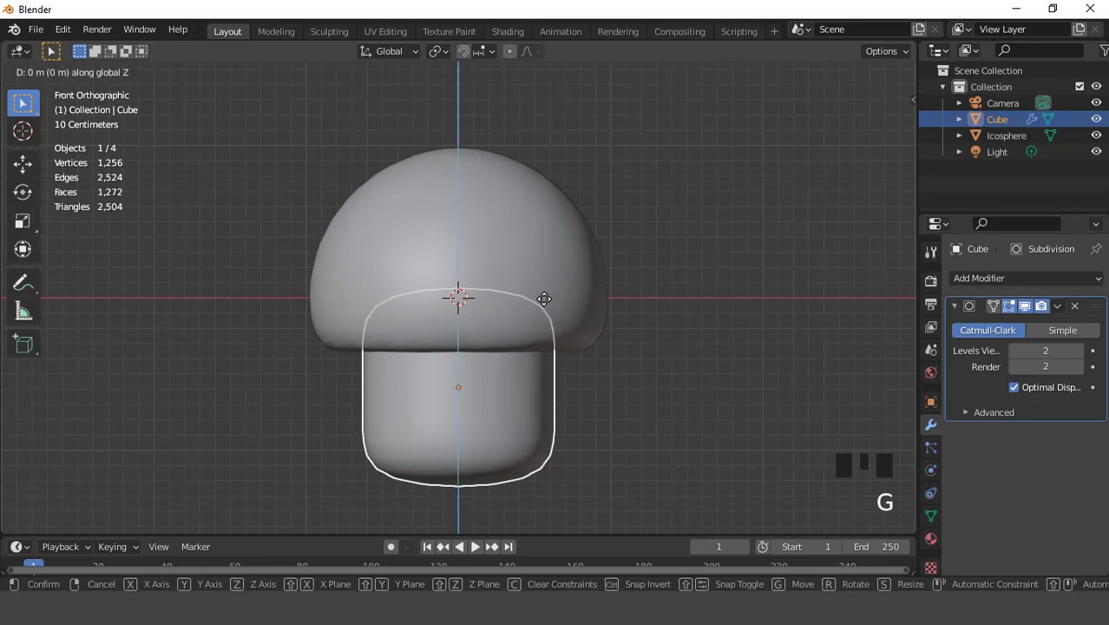
click(543, 295)
click(780, 69)
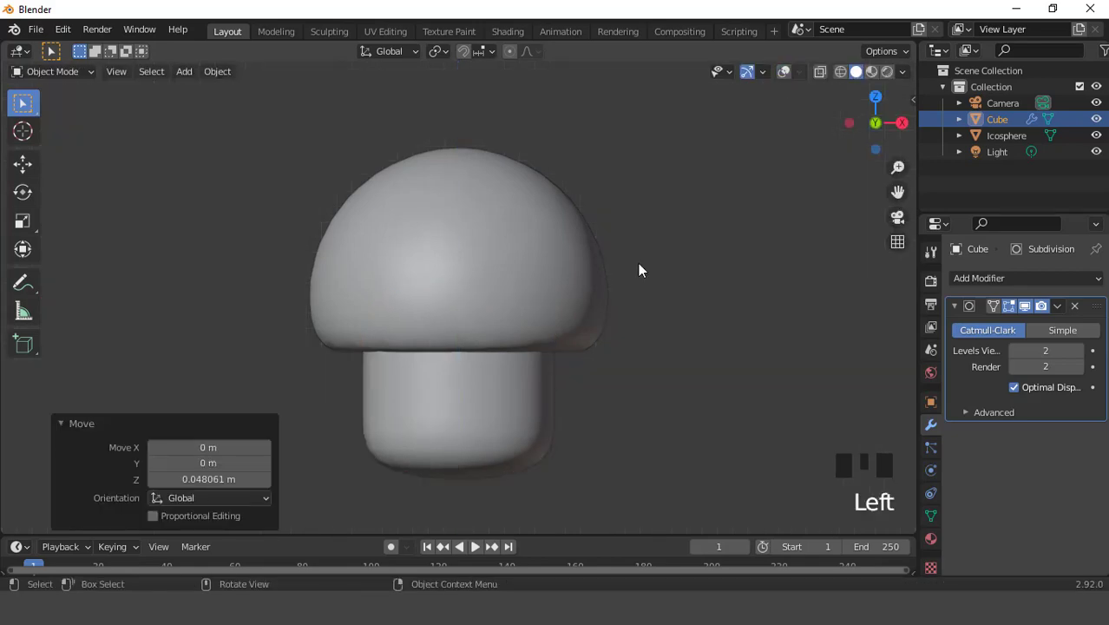
click(785, 72)
Lower the cube stem about 0.058 m along Z.
scroll(615, 178, down, 1)
key(g)
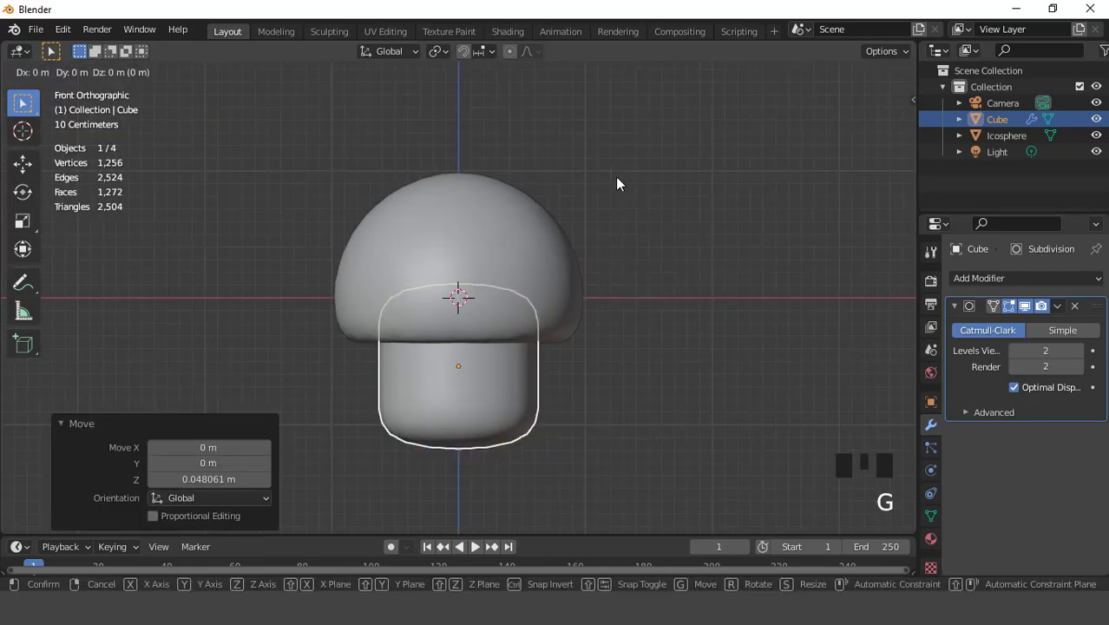
key(z)
click(616, 189)
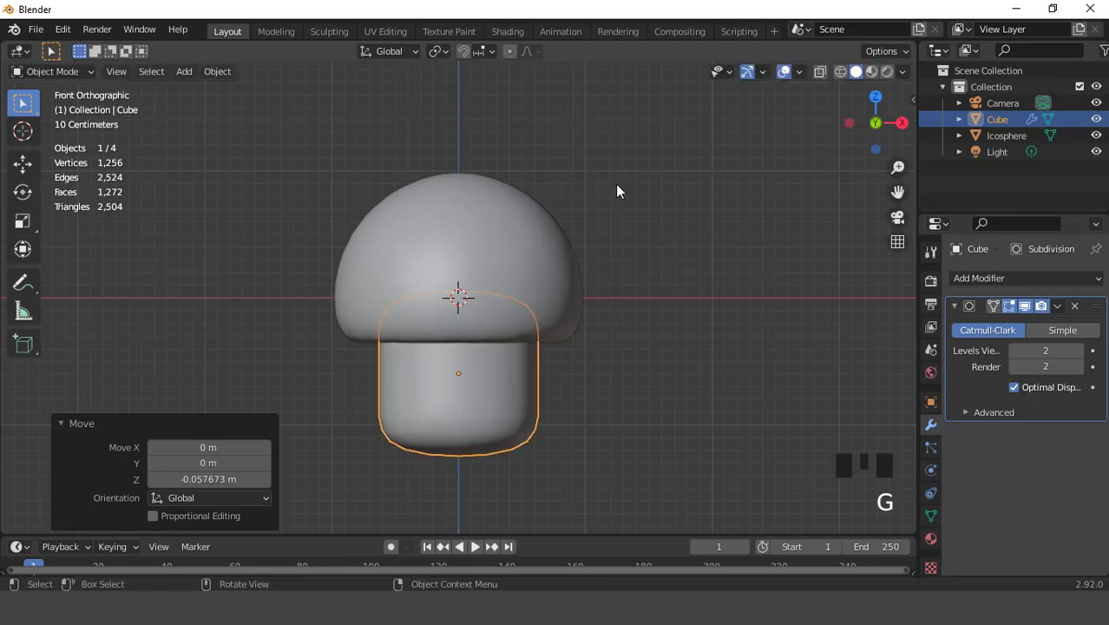
Add a new cube mesh and give it a Subdivision Surface modifier with viewport level 2.
click(184, 71)
mouse_move(198, 91)
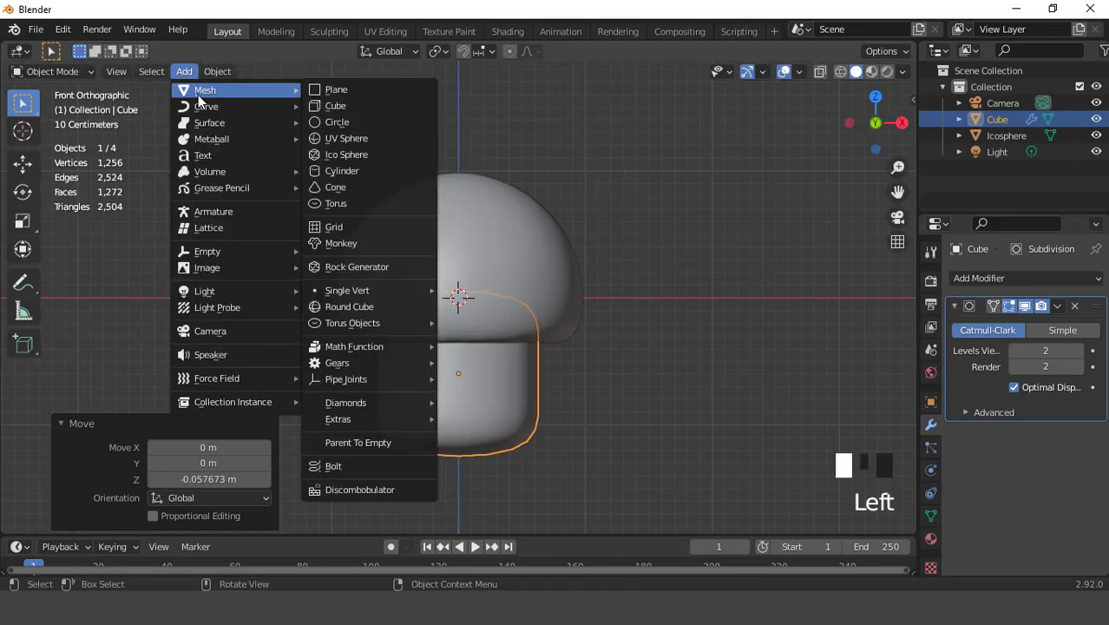
click(358, 104)
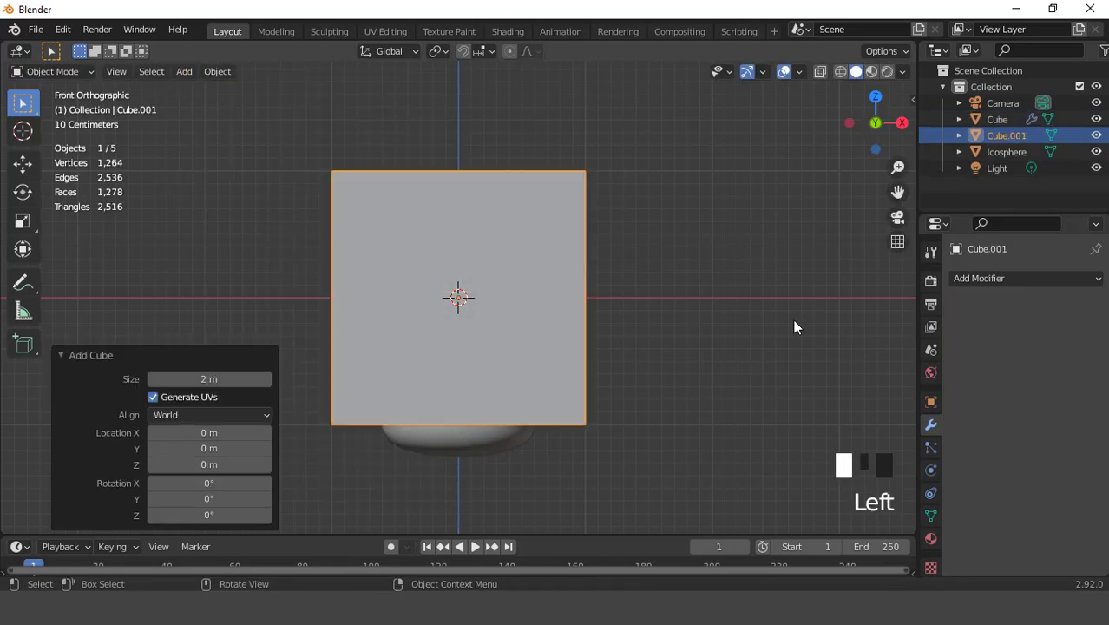
click(964, 279)
scroll(848, 586, down, 4)
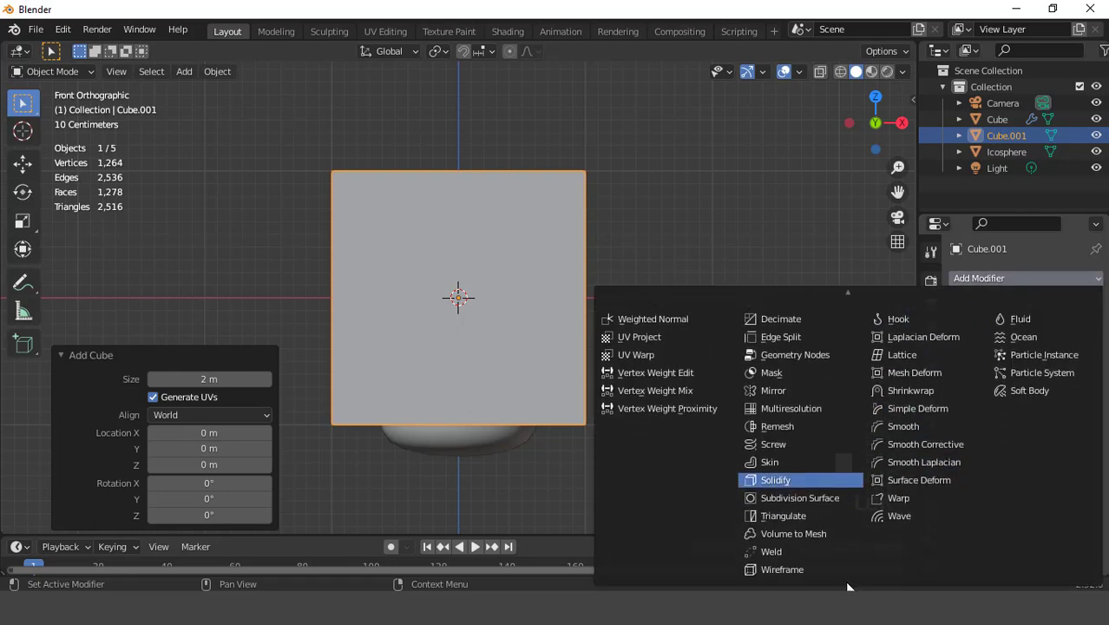
click(809, 493)
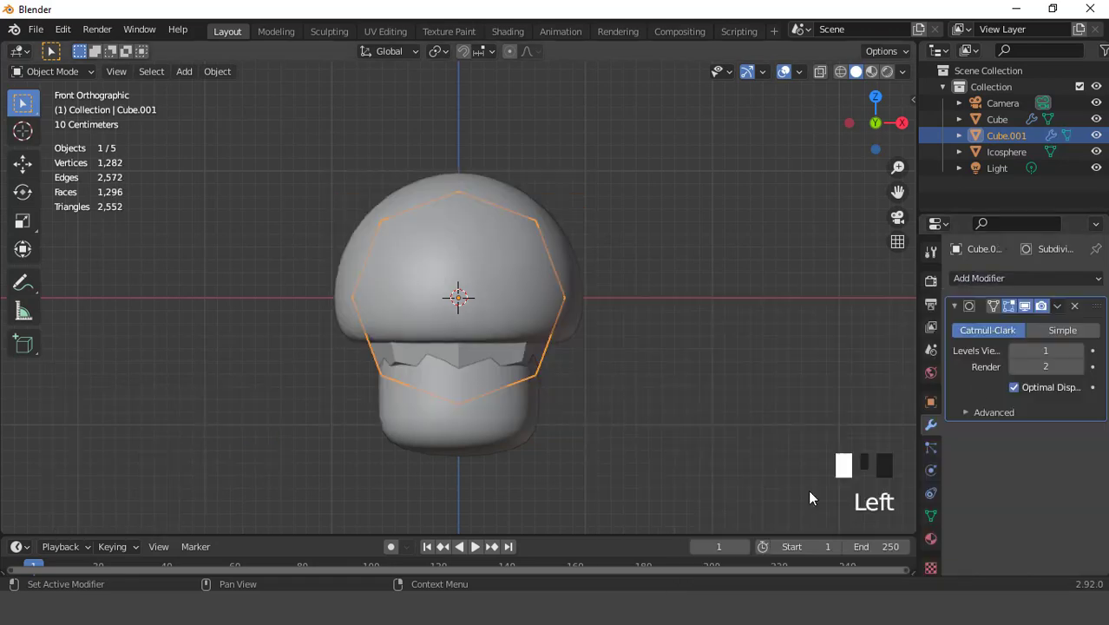
click(1078, 351)
Add one centred horizontal loop cut to the new cube and, in Object Mode, scale it to about 1.191 along Z.
scroll(534, 236, up, 1)
key(Tab)
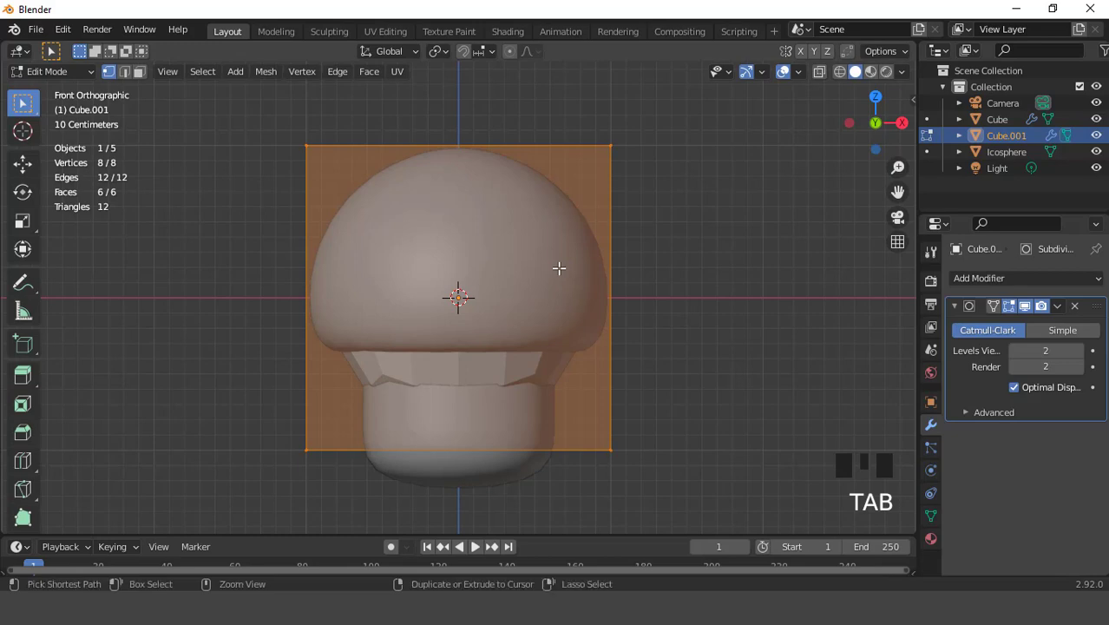
key(ctrl+r)
click(604, 291)
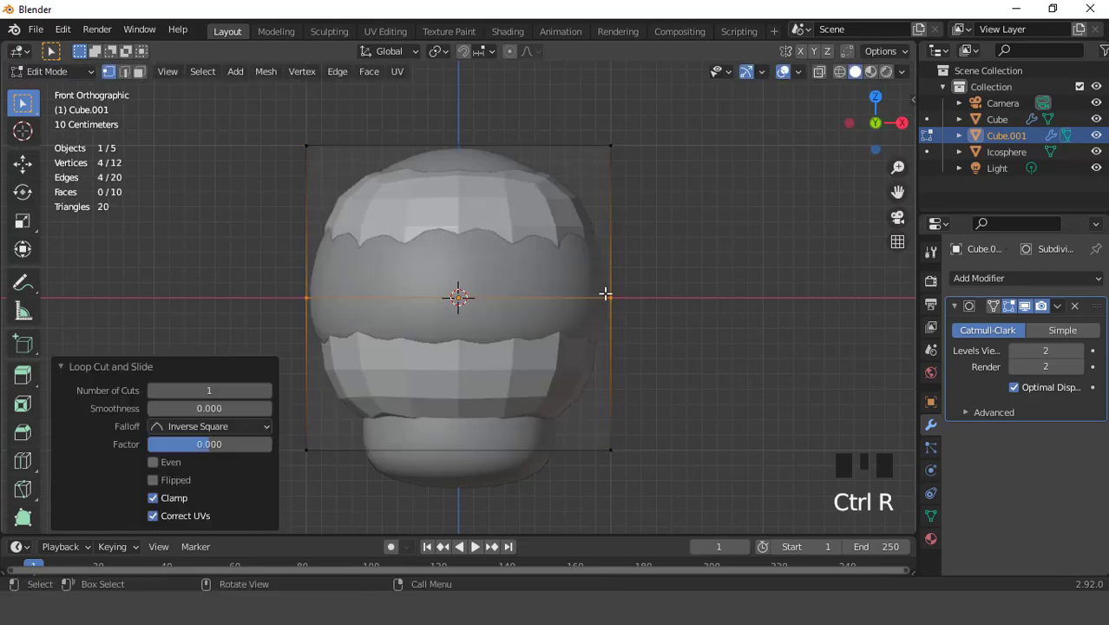
scroll(605, 293, down, 2)
key(Tab)
key(s)
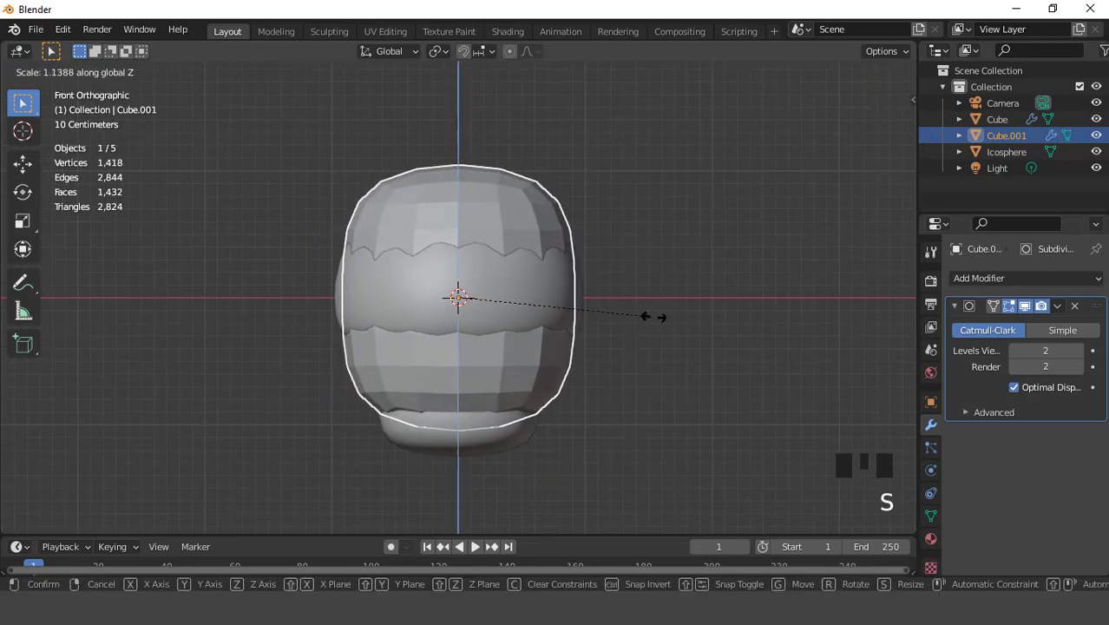
click(660, 316)
Shrink the new cube to about 0.402, move it about -0.865 m in Y and -0.551 m in Z, and shrink it again to about 0.464.
key(KP_3)
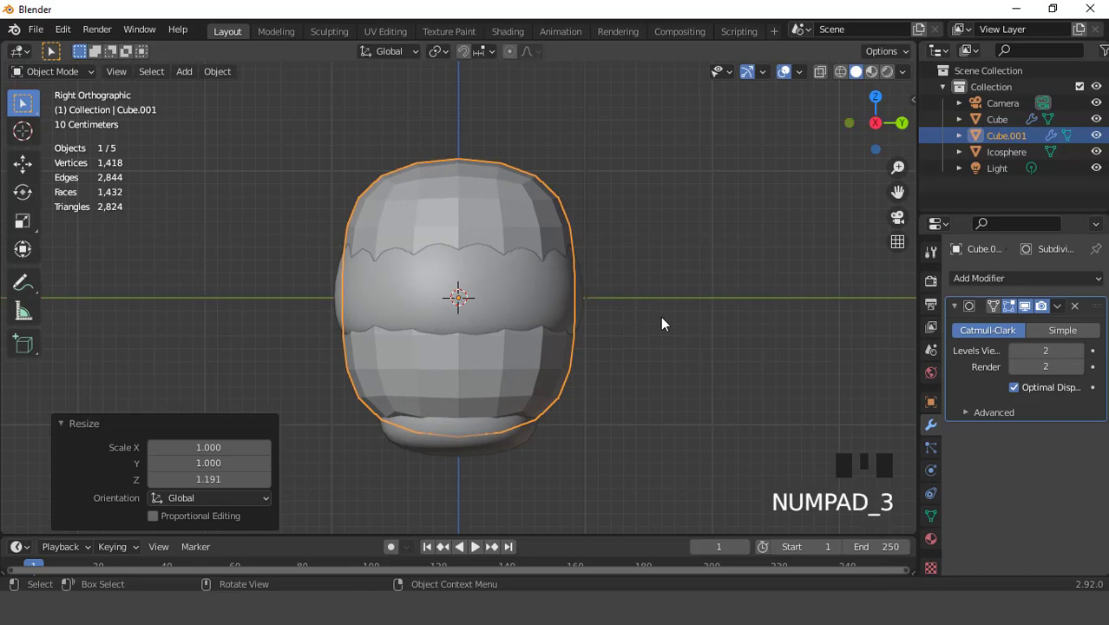
key(s)
click(544, 296)
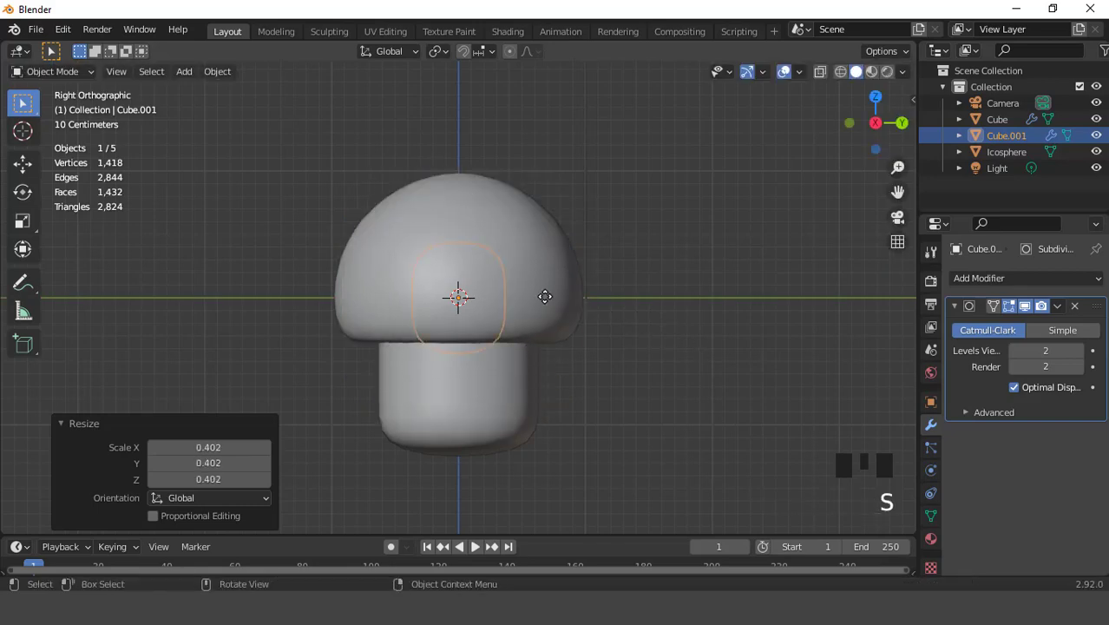
key(g)
click(445, 372)
key(s)
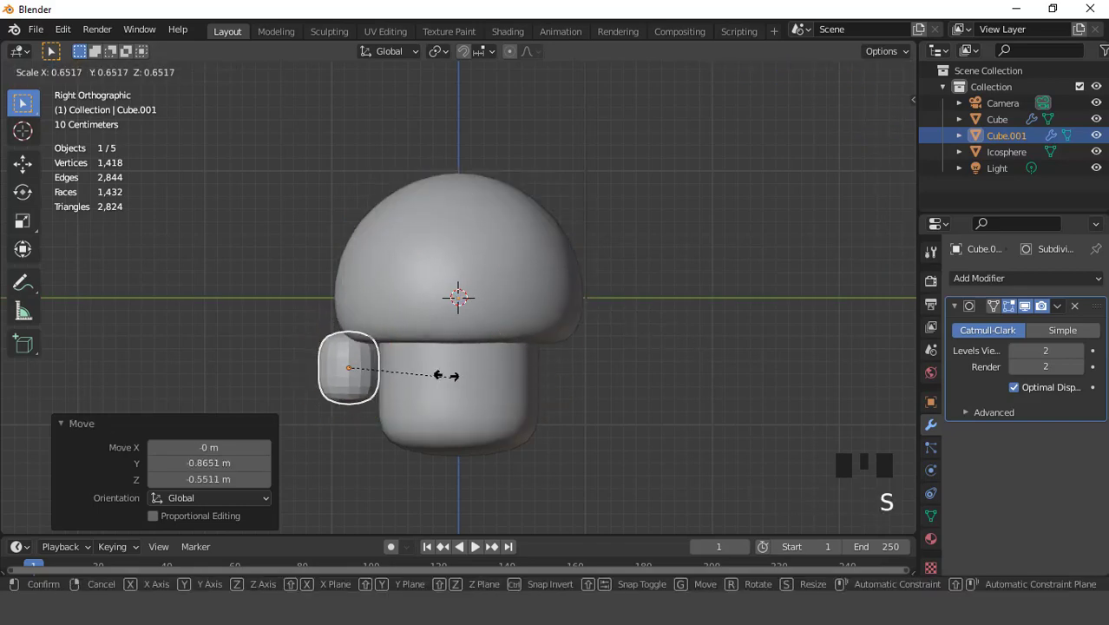
click(421, 371)
In front view, offset the small cube about 0.219 m along X and -0.075 m along Z over the stem.
key(KP_1)
scroll(582, 369, up, 1)
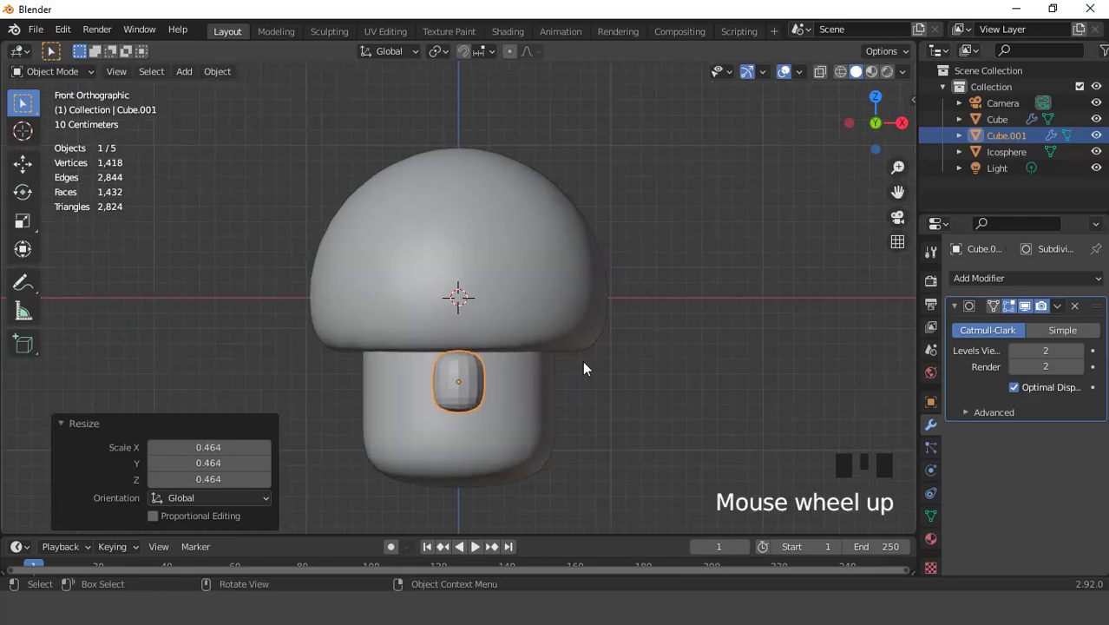
key(g)
click(617, 373)
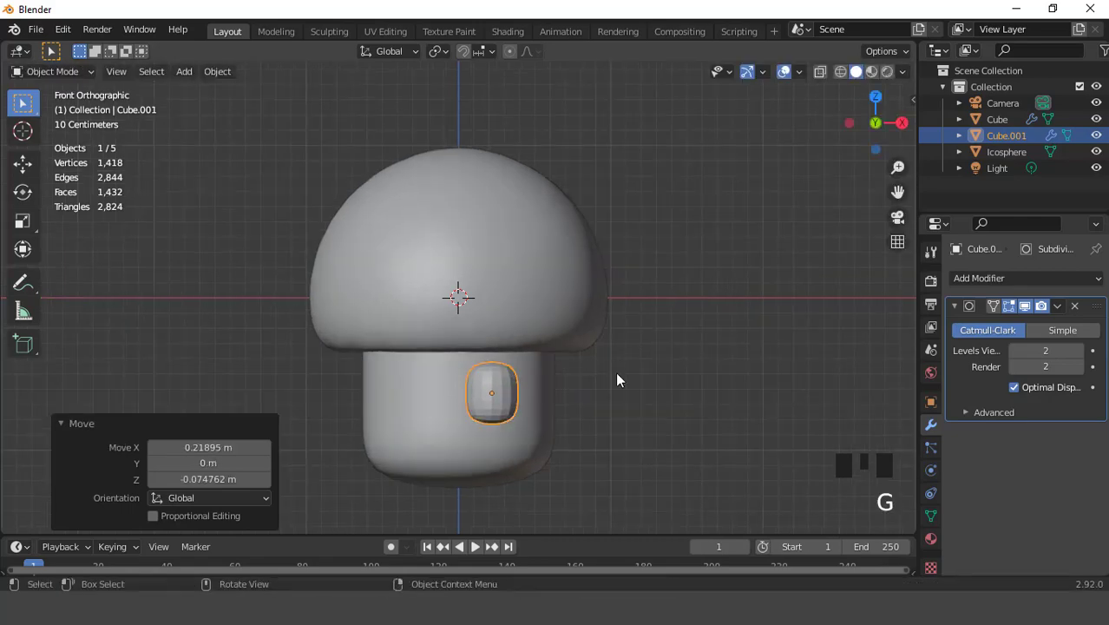
Try flattening the small cube along Y in right view, and undo the scaling.
key(KP_3)
scroll(616, 373, up, 3)
key(s)
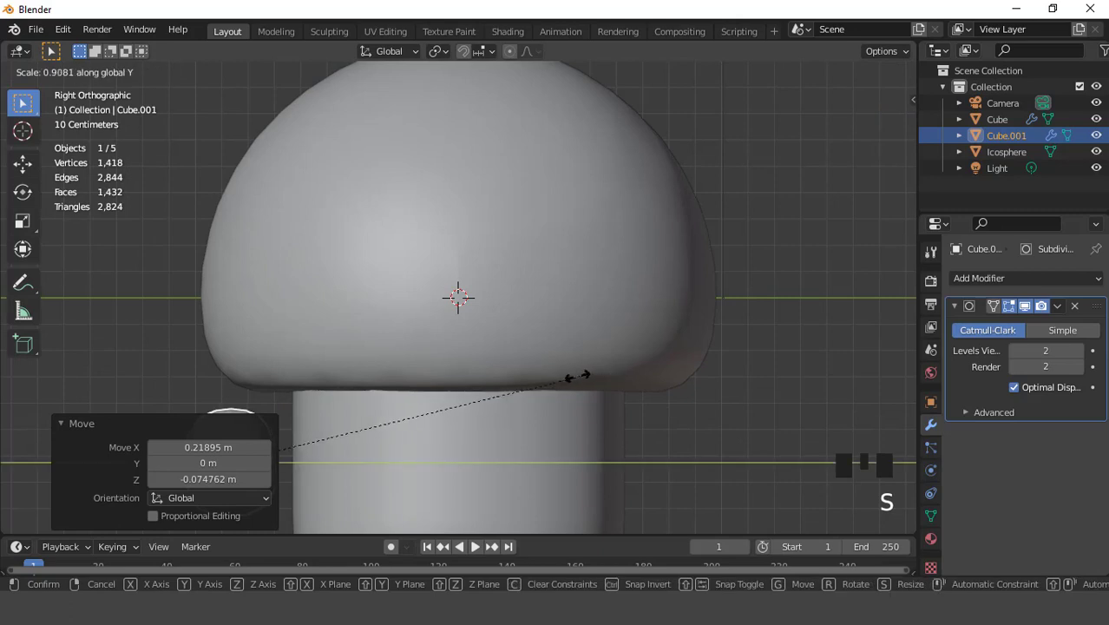
click(529, 382)
scroll(565, 269, down, 2)
key(ctrl+z)
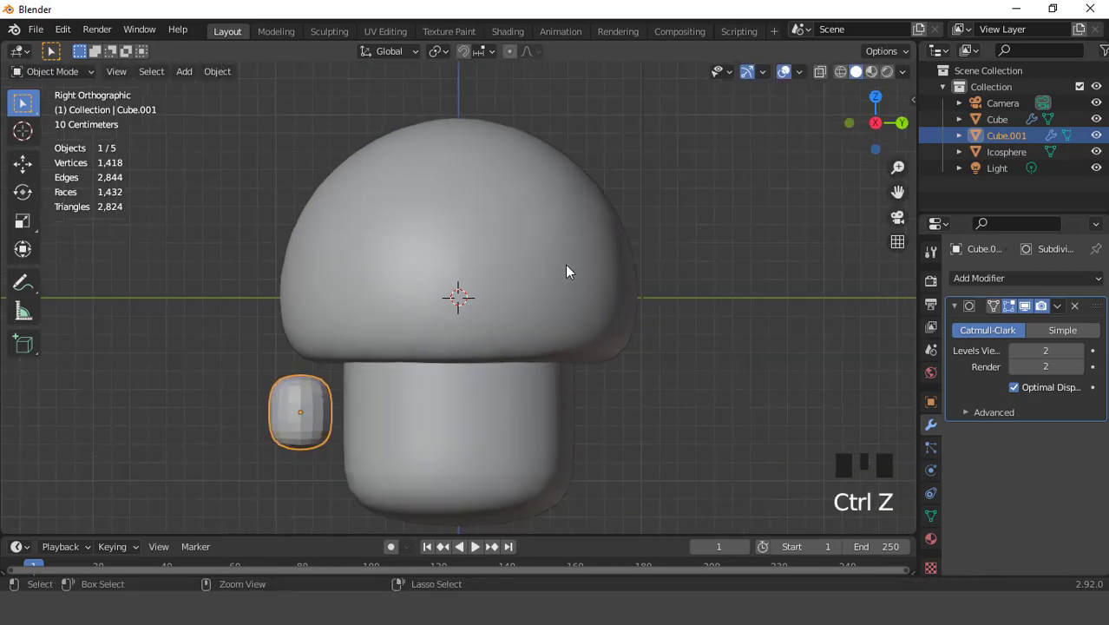
Flatten the small cube in front of the stem to about 0.488 along Y.
key(ctrl+KP_2)
key(ctrl+KP_2)
key(ctrl+KP_2)
key(ctrl+KP_2)
key(ctrl+KP_2)
key(ctrl+KP_2)
key(ctrl+KP_2)
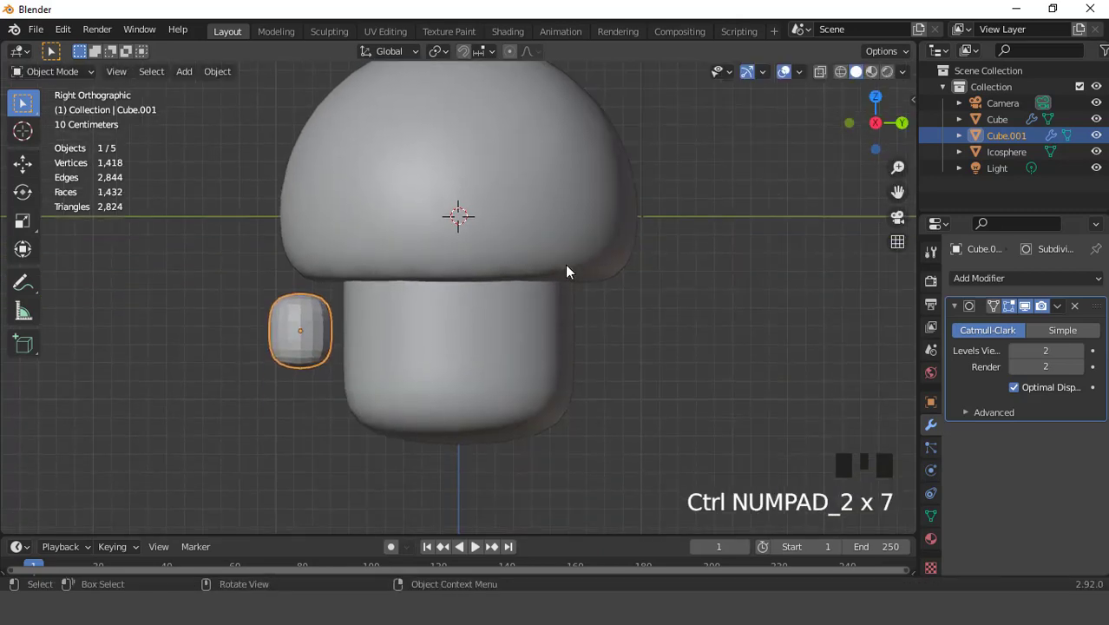
scroll(566, 271, up, 2)
key(ctrl+KP_4)
key(ctrl+KP_4)
key(ctrl+KP_4)
key(ctrl+KP_4)
key(ctrl+KP_4)
key(ctrl+KP_4)
key(ctrl+KP_4)
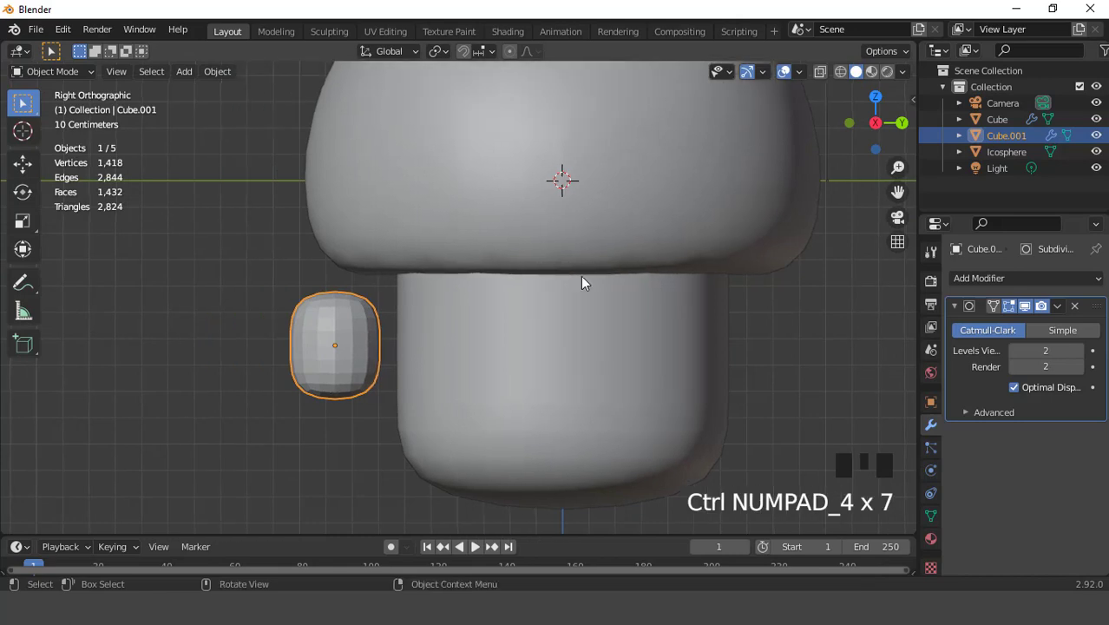
key(s)
click(447, 292)
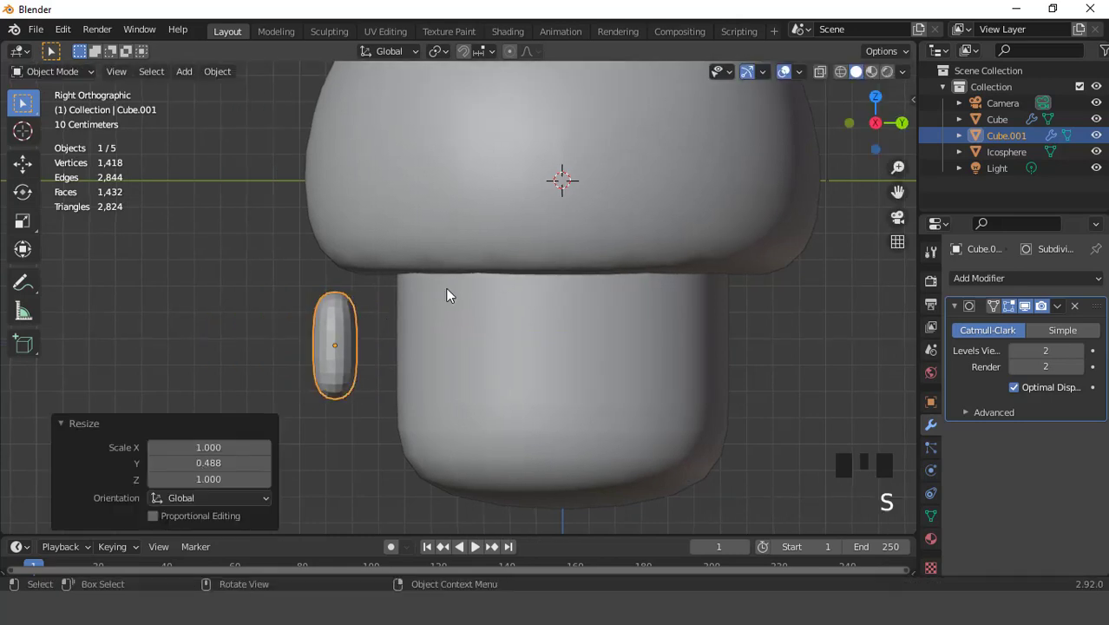
In front view, narrow the small cube to about 0.74 along X and stretch it to about 1.020 along Z.
key(KP_1)
key(s)
key(x)
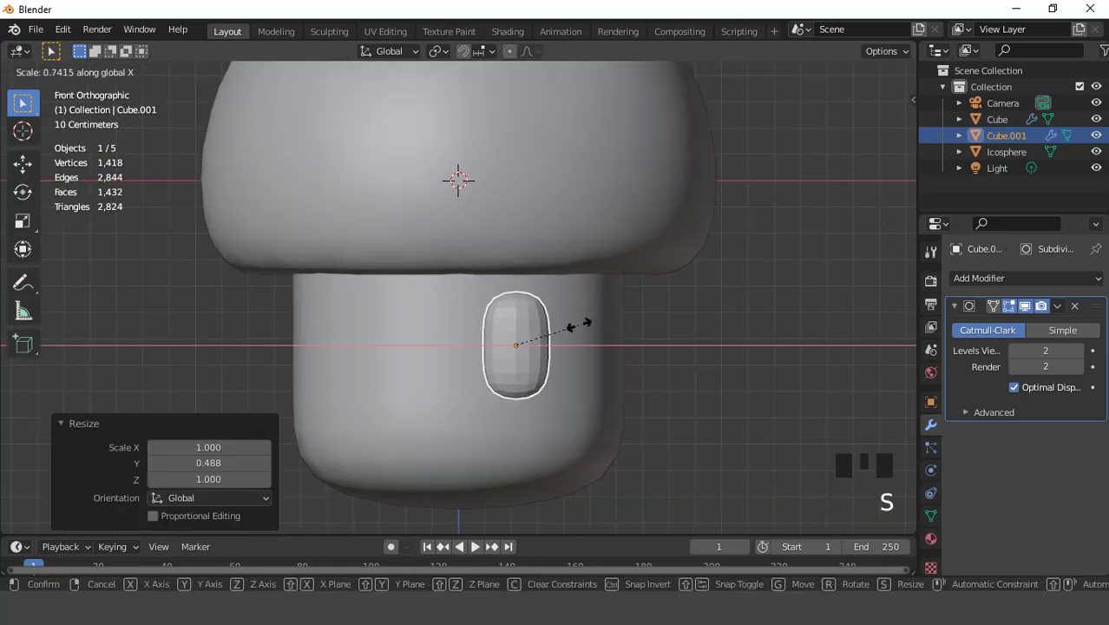
click(577, 324)
key(s)
key(z)
click(580, 325)
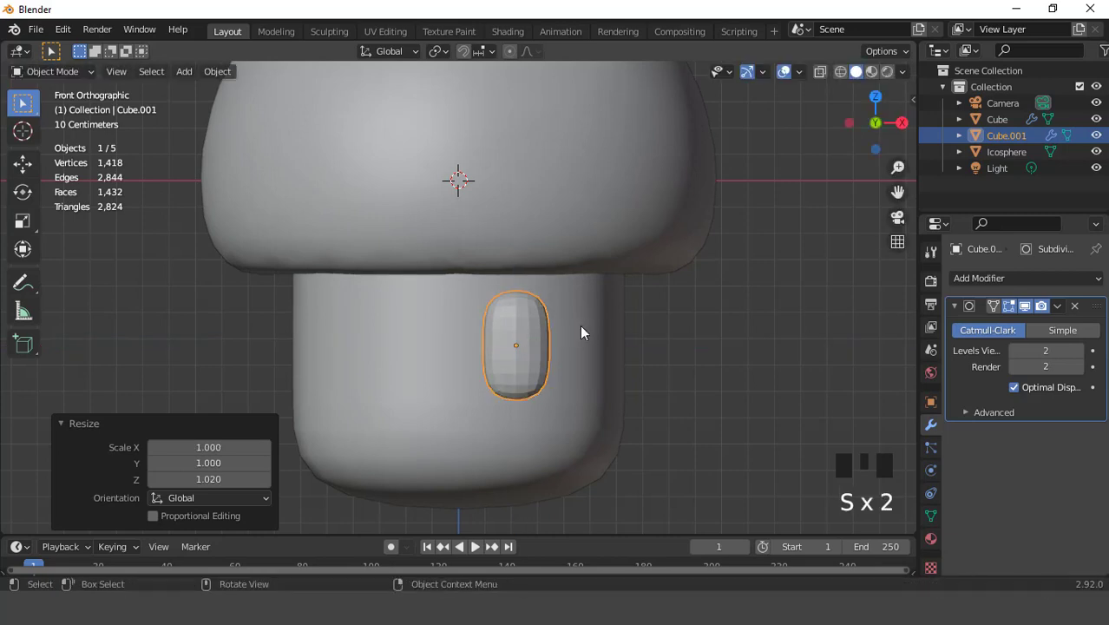
Move the small cube about 0.067 m in X and -0.045 m in Z, and scale it uniformly to about 0.780.
scroll(580, 325, down, 2)
key(g)
click(592, 332)
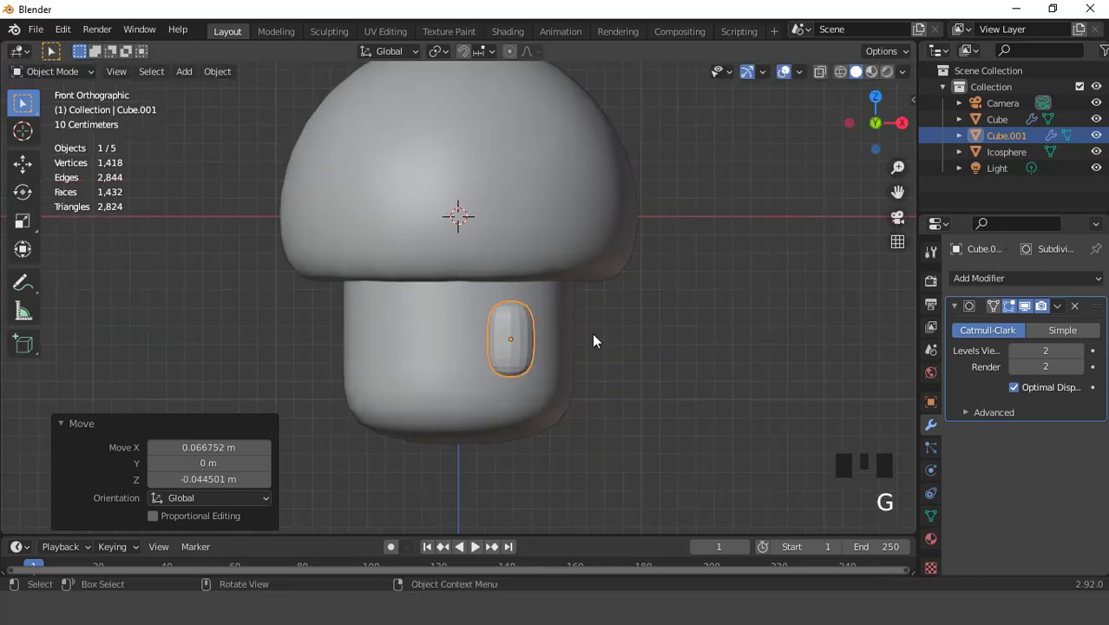
key(s)
click(576, 337)
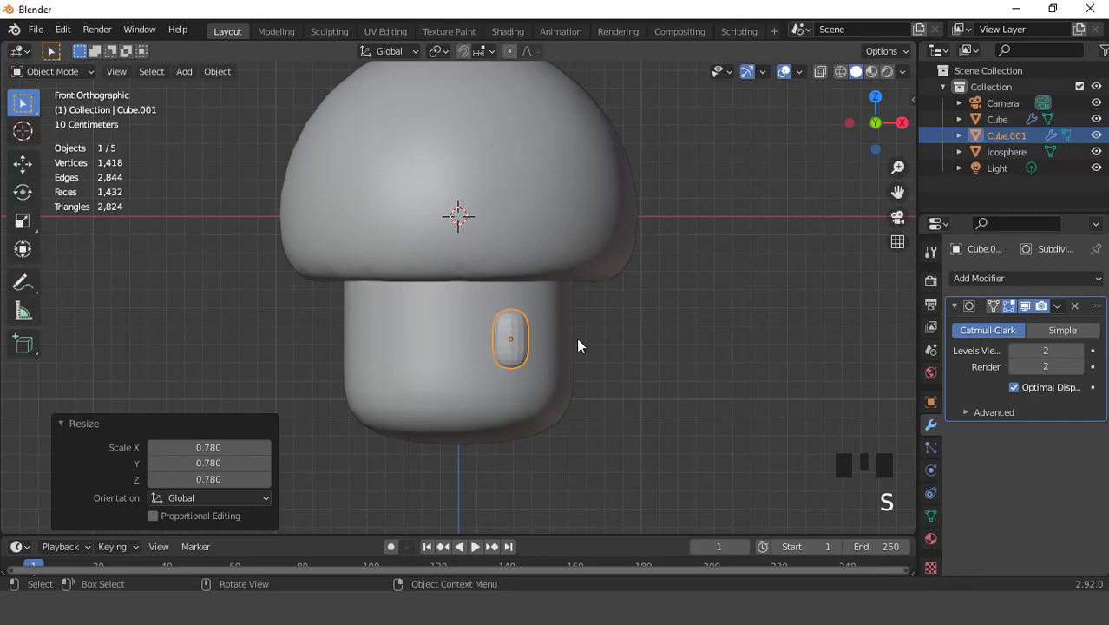
Hide the mushroom cap and, in top view, move the small cube about 0.208 m along Y toward the stem.
click(529, 208)
key(h)
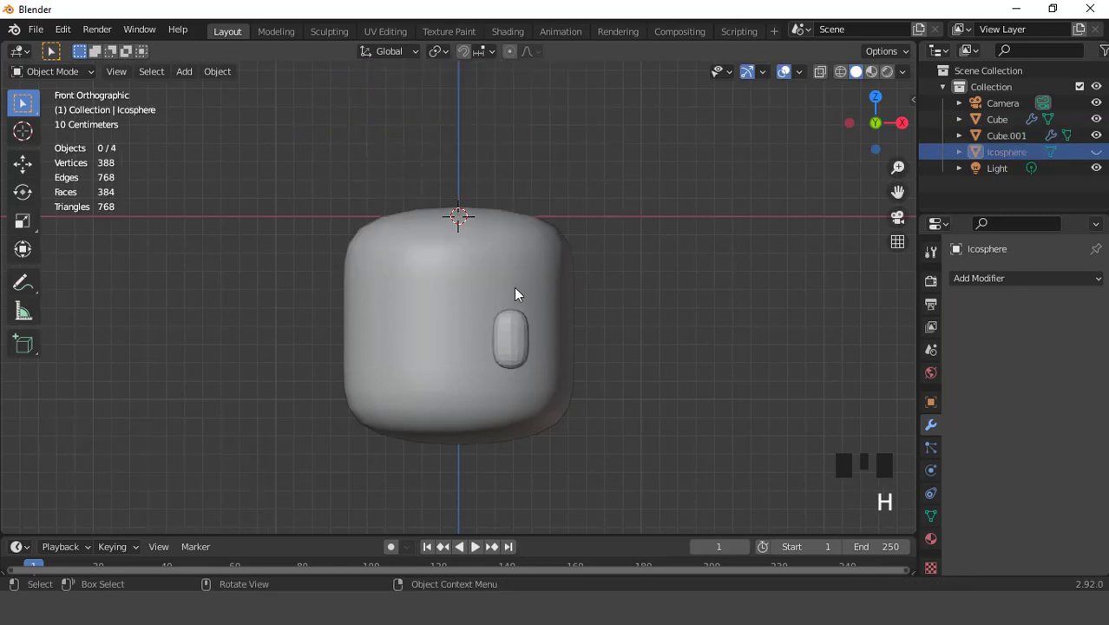
click(511, 339)
key(KP_7)
scroll(505, 345, up, 1)
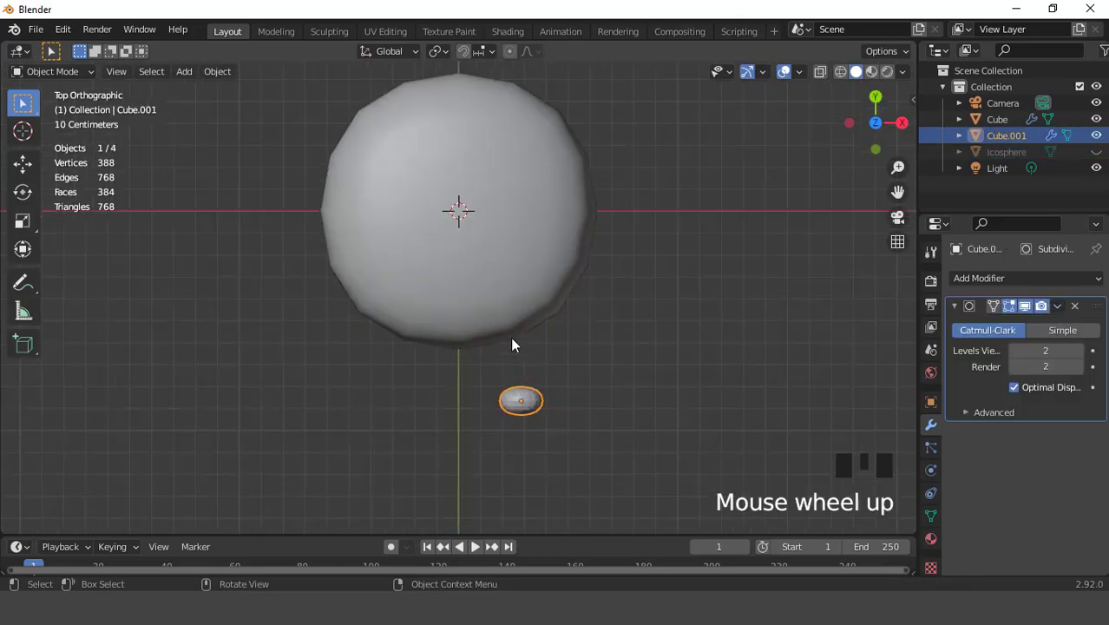
key(g)
click(502, 292)
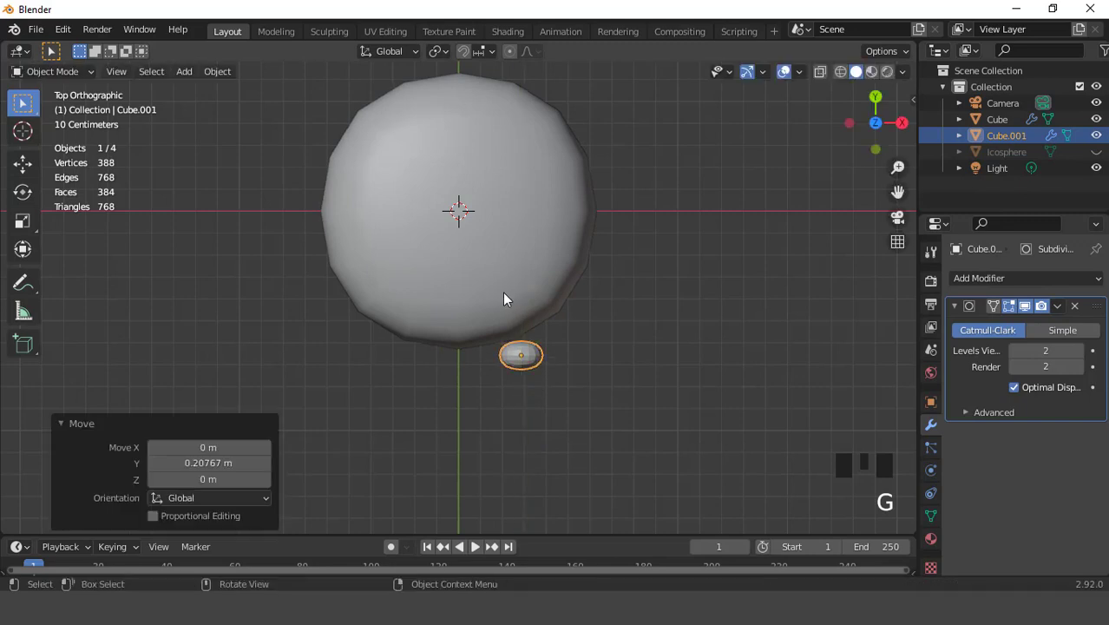
Try rotating the small cube about 11.2° around Z, and undo the rotation.
scroll(570, 314, up, 3)
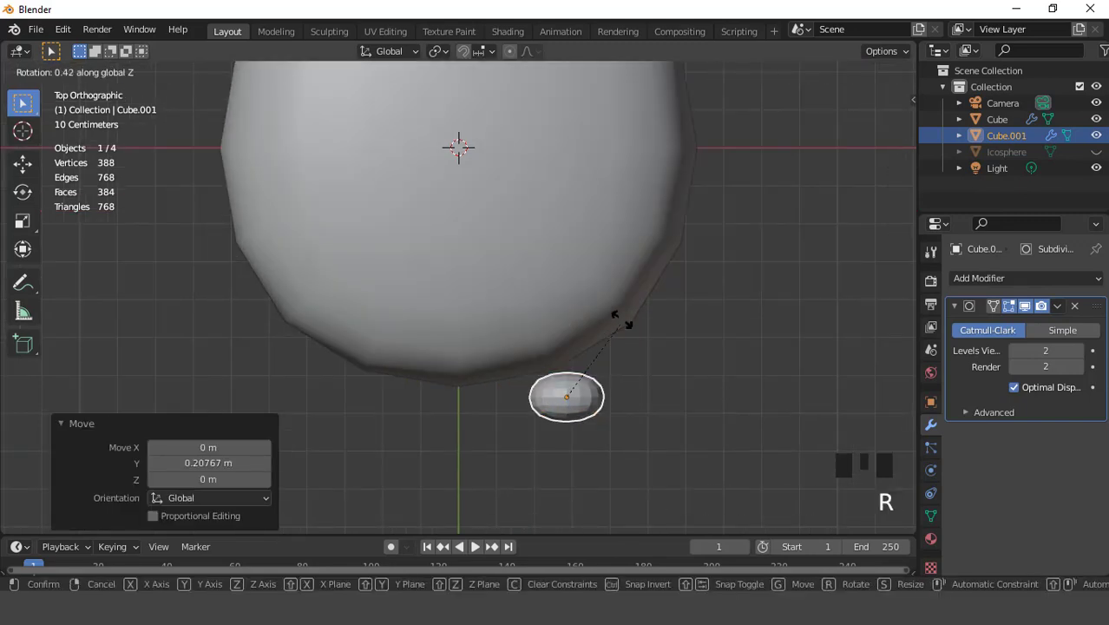
click(619, 283)
key(f)
key(f)
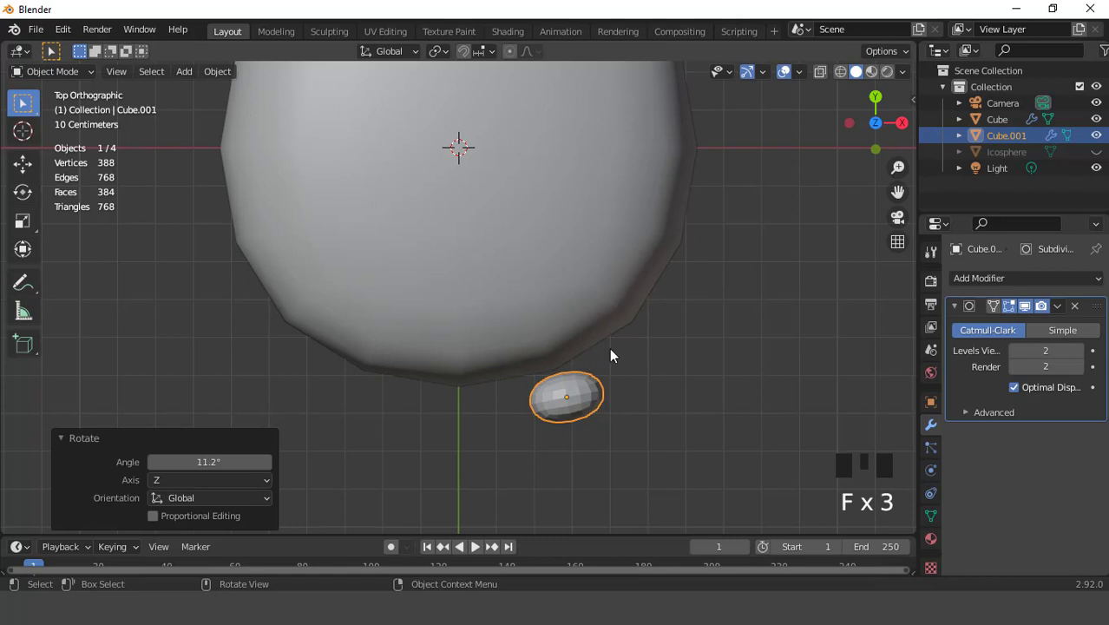
key(ctrl+z)
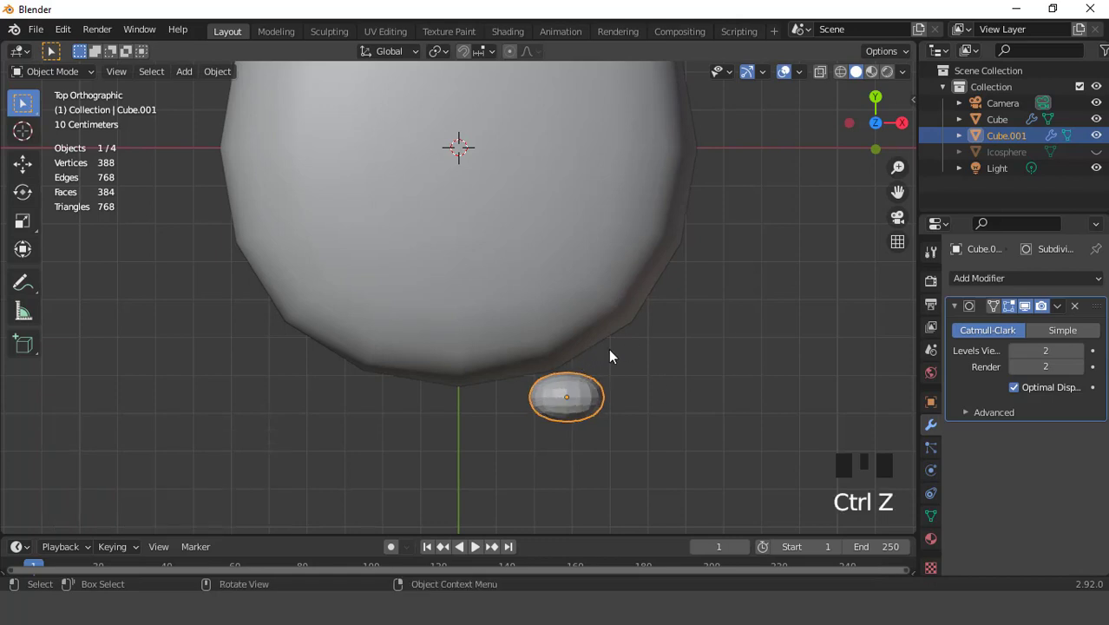
scroll(610, 356, up, 2)
scroll(608, 356, down, 2)
Rotate the small cube about 12.2° around Z and move it about 0.058 m along Y into the stem surface.
key(r)
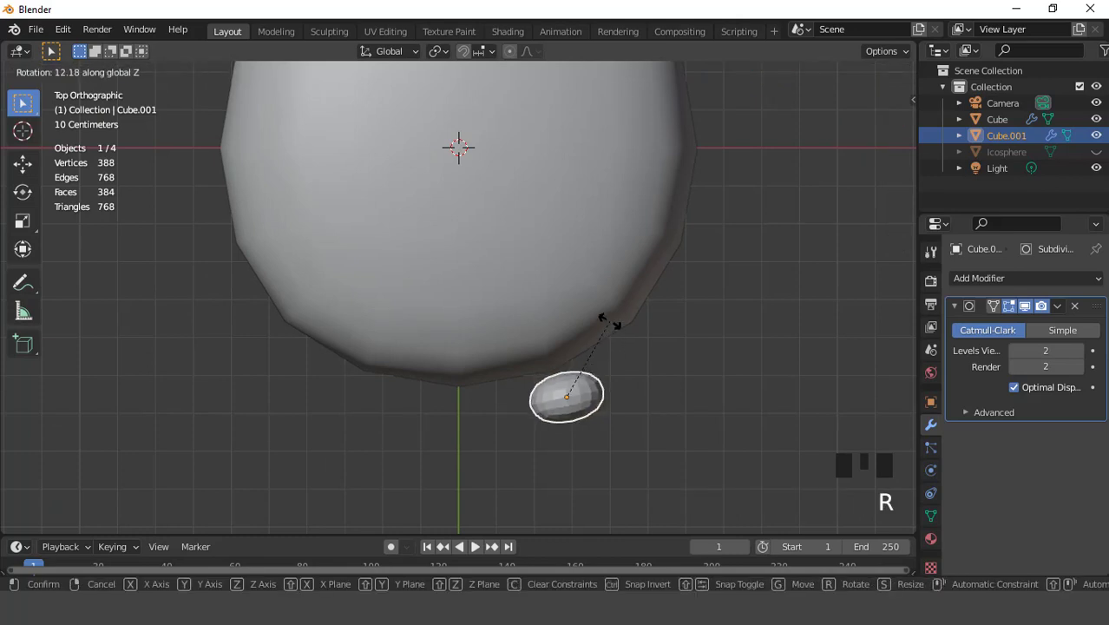
click(610, 321)
key(g)
middle_click(606, 314)
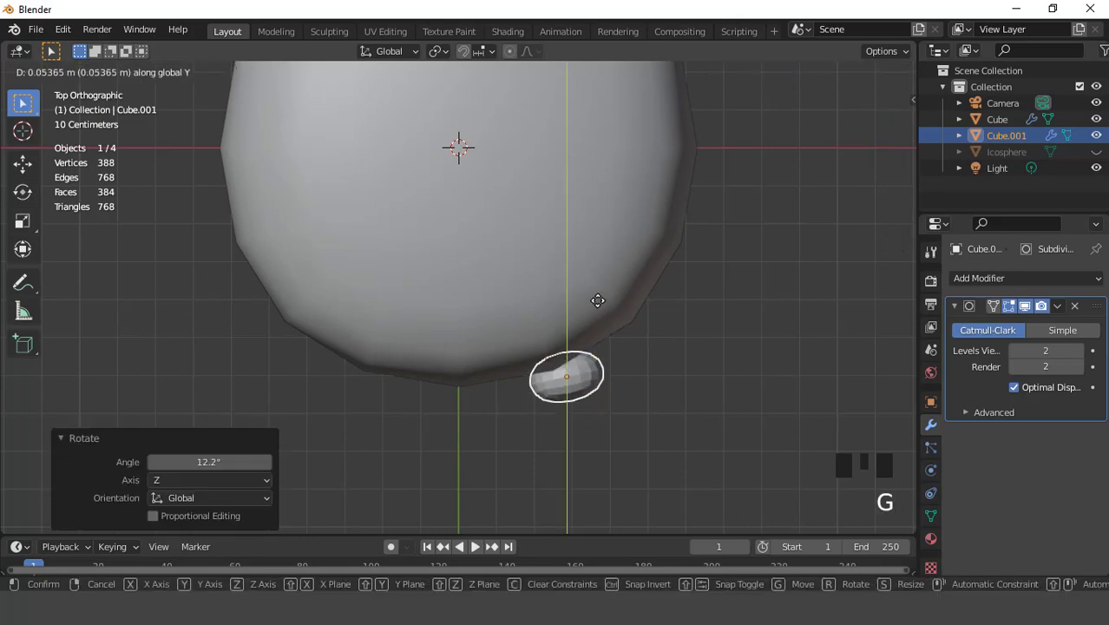
click(597, 299)
Apply all transforms to the small cube and unhide the mushroom cap.
key(KP_1)
scroll(596, 297, down, 3)
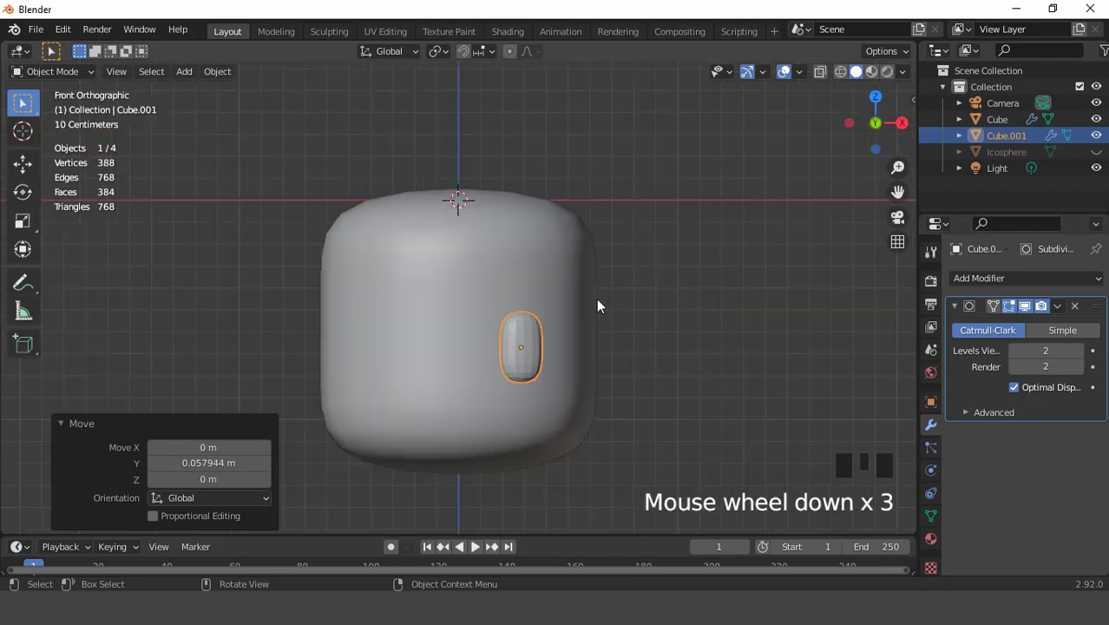
scroll(597, 306, down, 1)
key(ctrl+a)
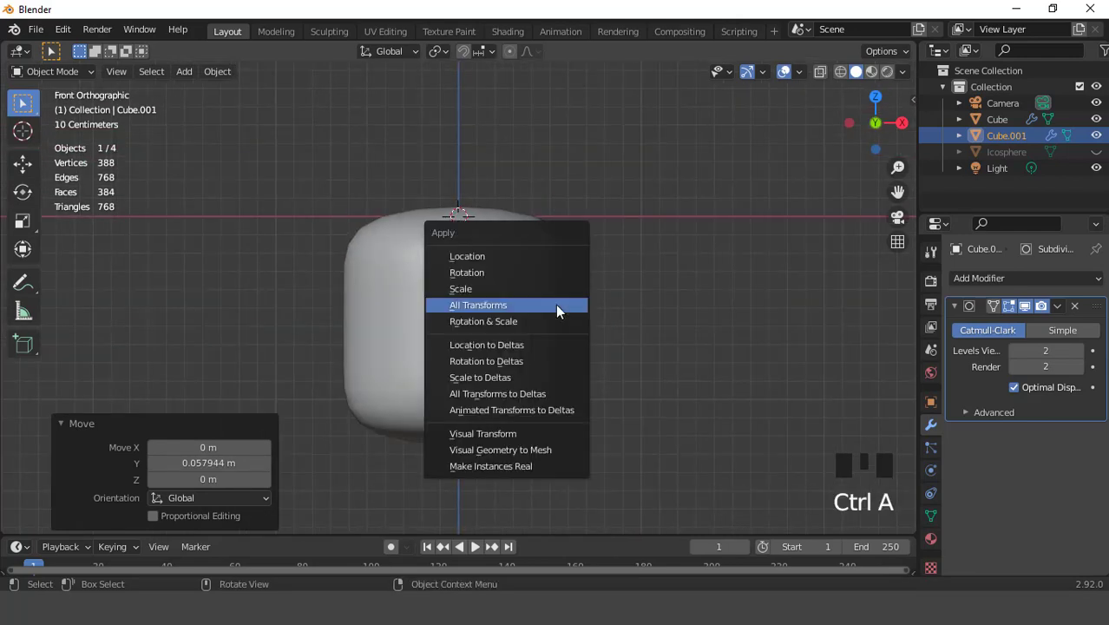
click(556, 307)
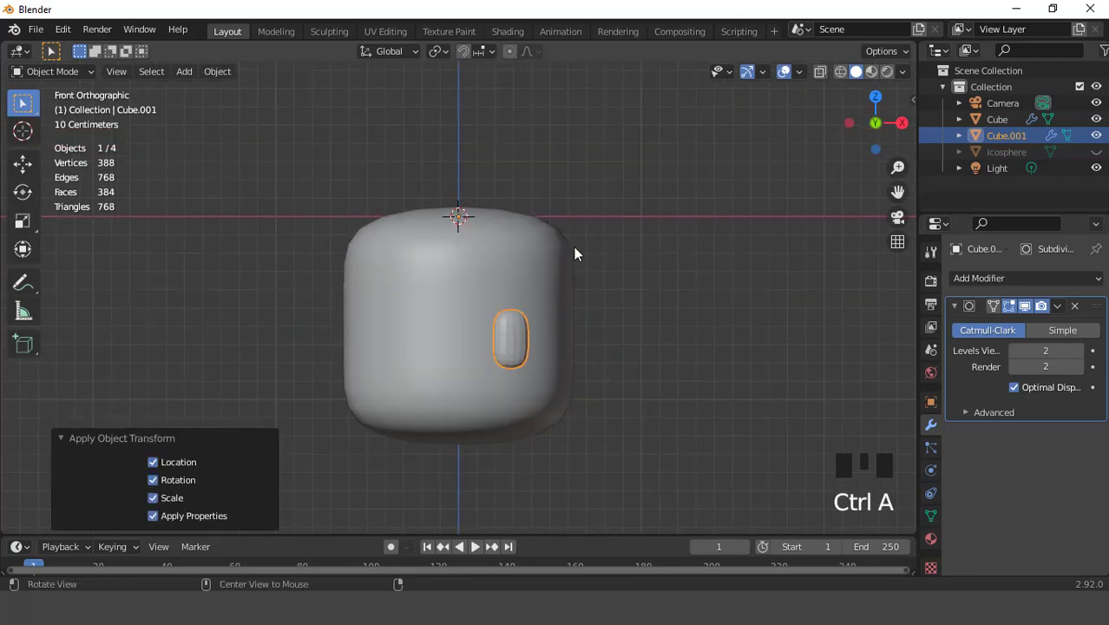
key(alt+h)
click(511, 335)
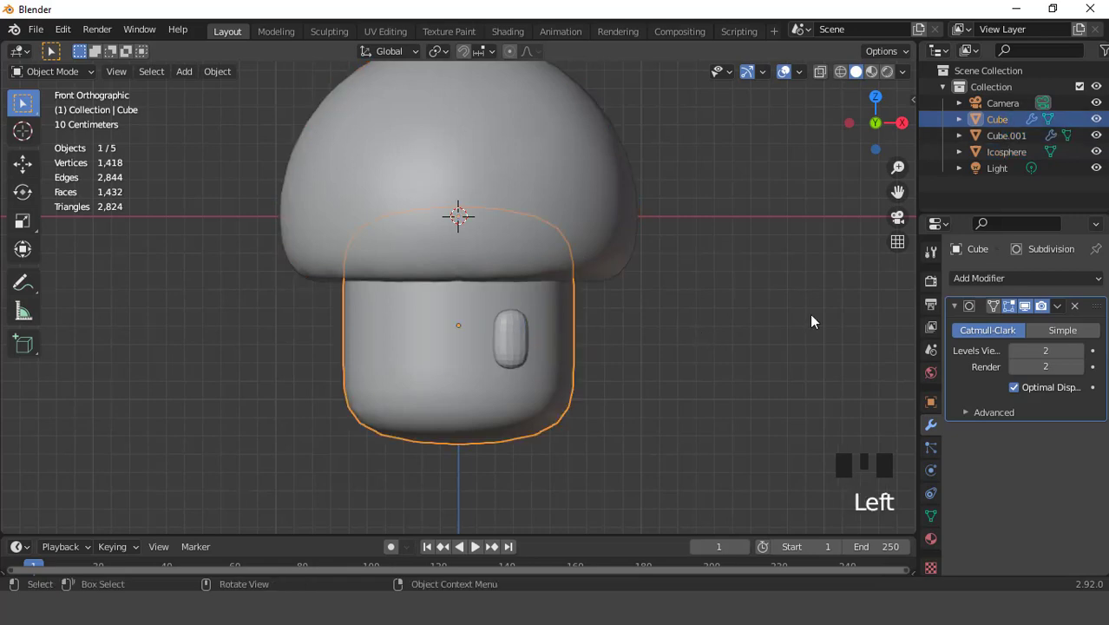
Add a Mirror modifier on the X axis to the small rounded cube to form a pair of eyes.
click(506, 332)
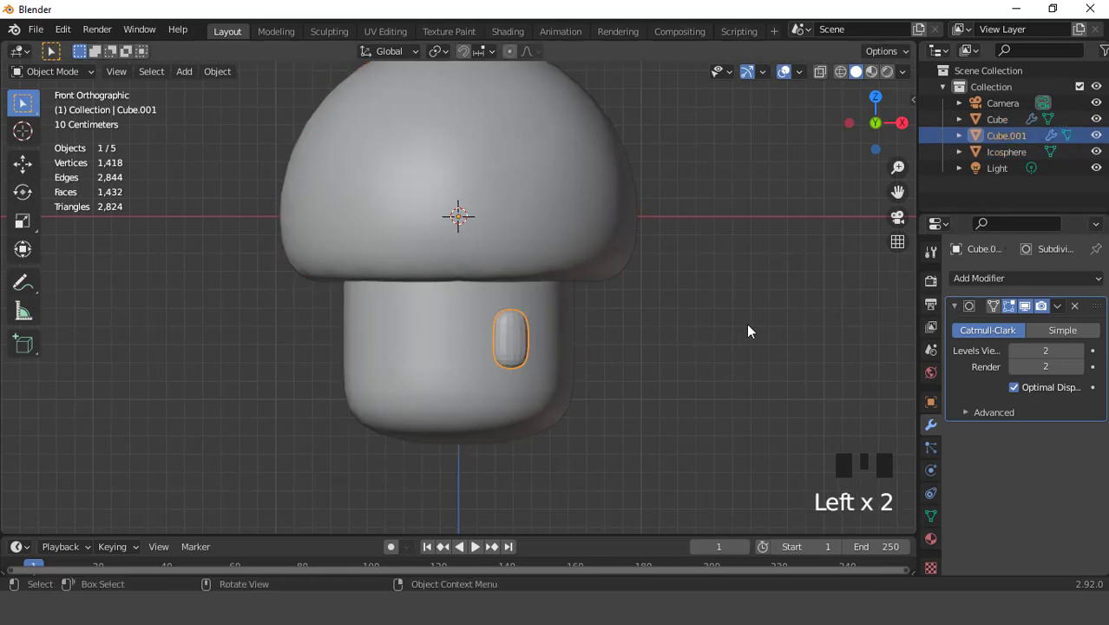
click(957, 303)
drag(959, 279, 788, 462)
scroll(561, 346, up, 2)
scroll(561, 346, down, 2)
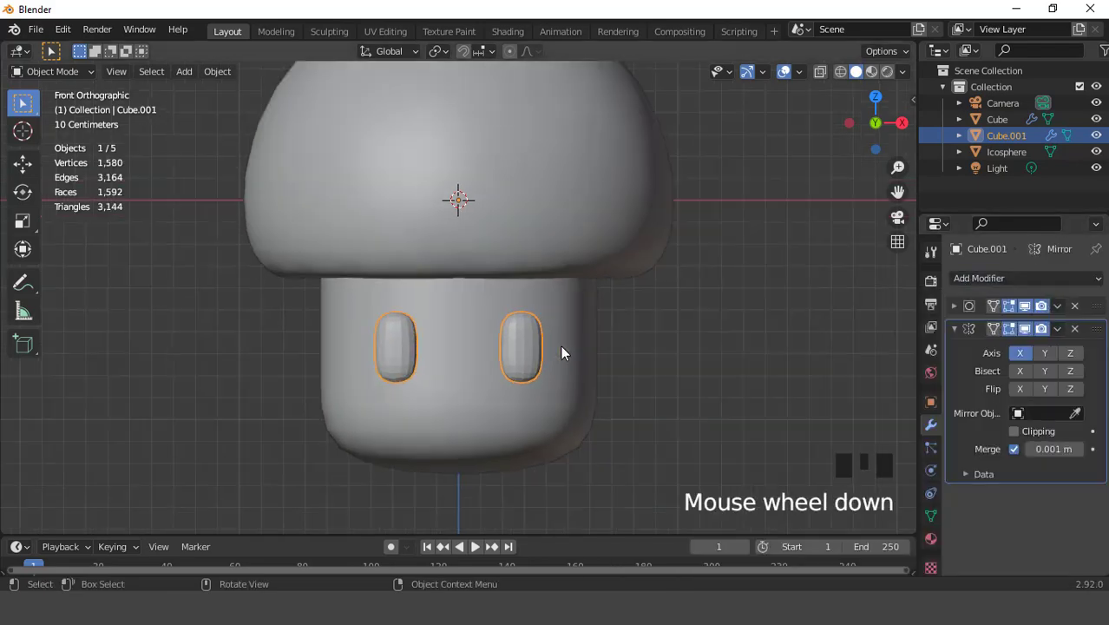
scroll(561, 345, up, 1)
key(s)
key(x)
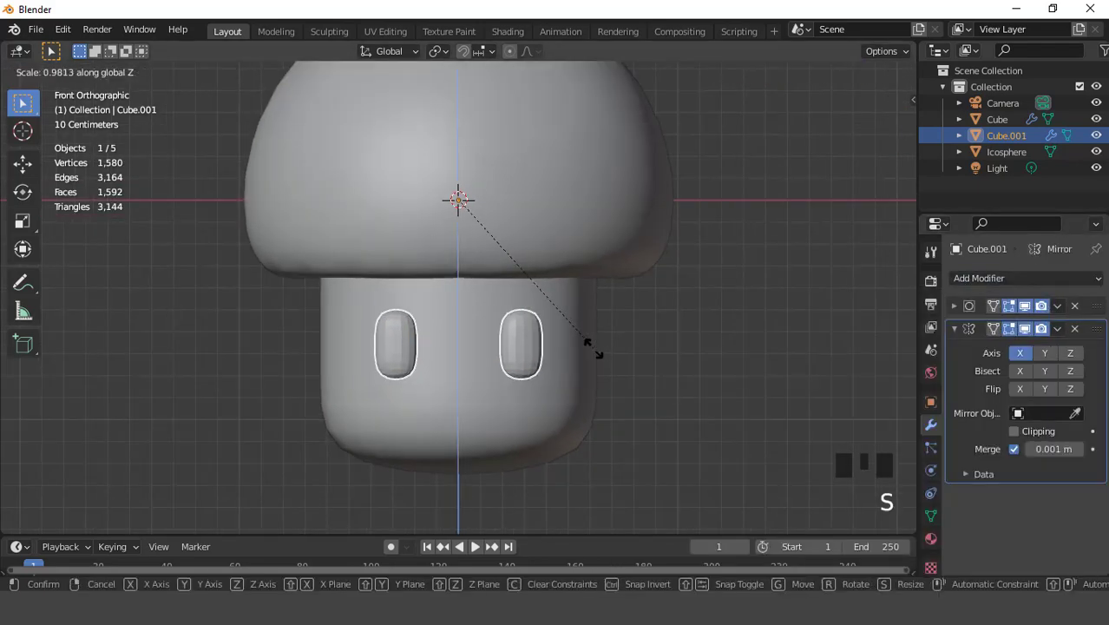
click(592, 347)
Scale the entire eye mesh to about 0.837 along Z in Edit Mode.
key(Tab)
scroll(586, 347, up, 3)
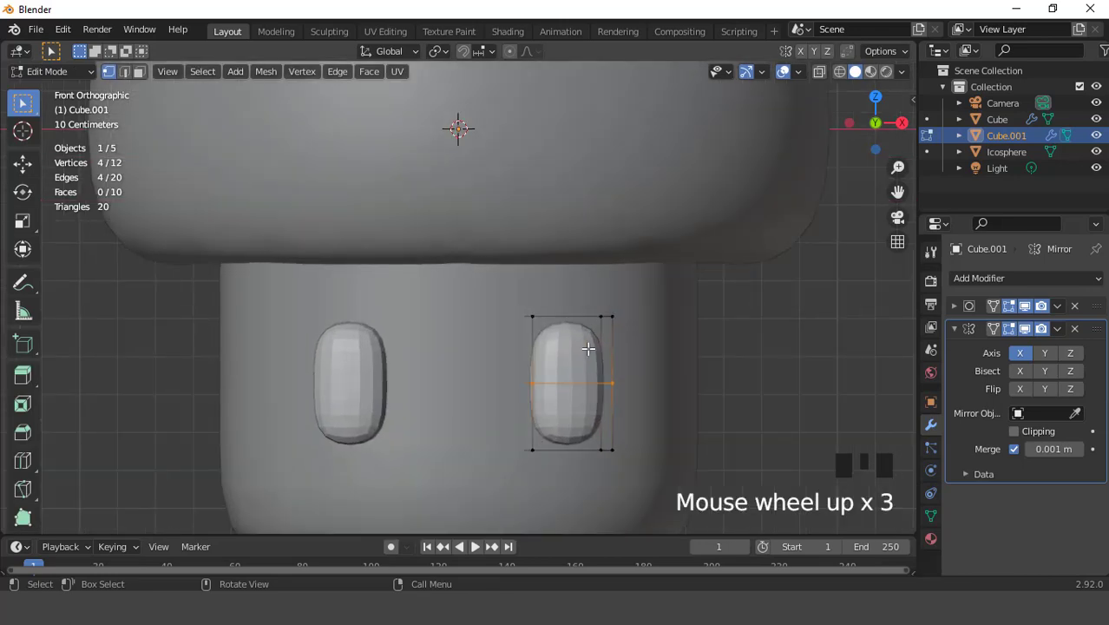
key(a)
key(3)
scroll(639, 367, down, 2)
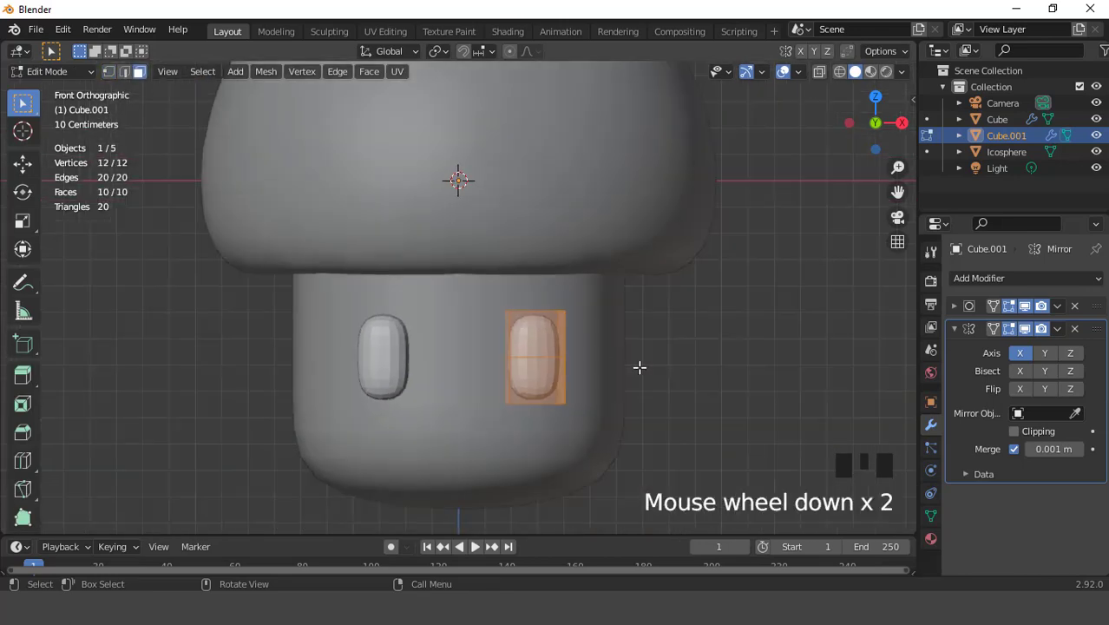
key(s)
key(z)
click(622, 365)
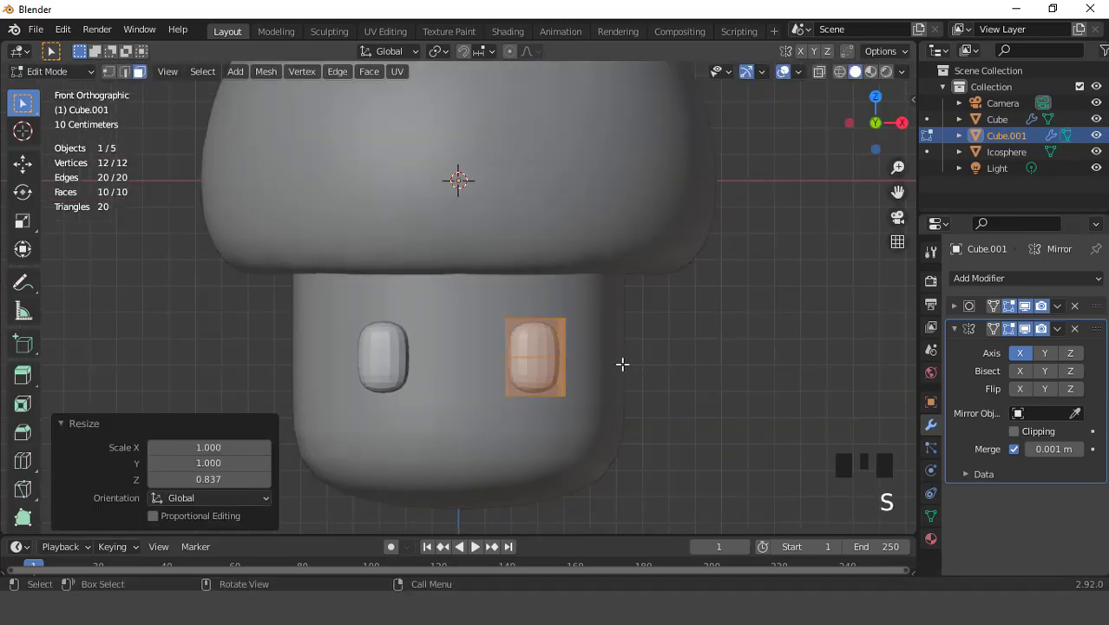
Narrow the eye mesh slightly along X, return to Object Mode and shade the eyes smooth.
key(s)
key(x)
click(613, 364)
key(Tab)
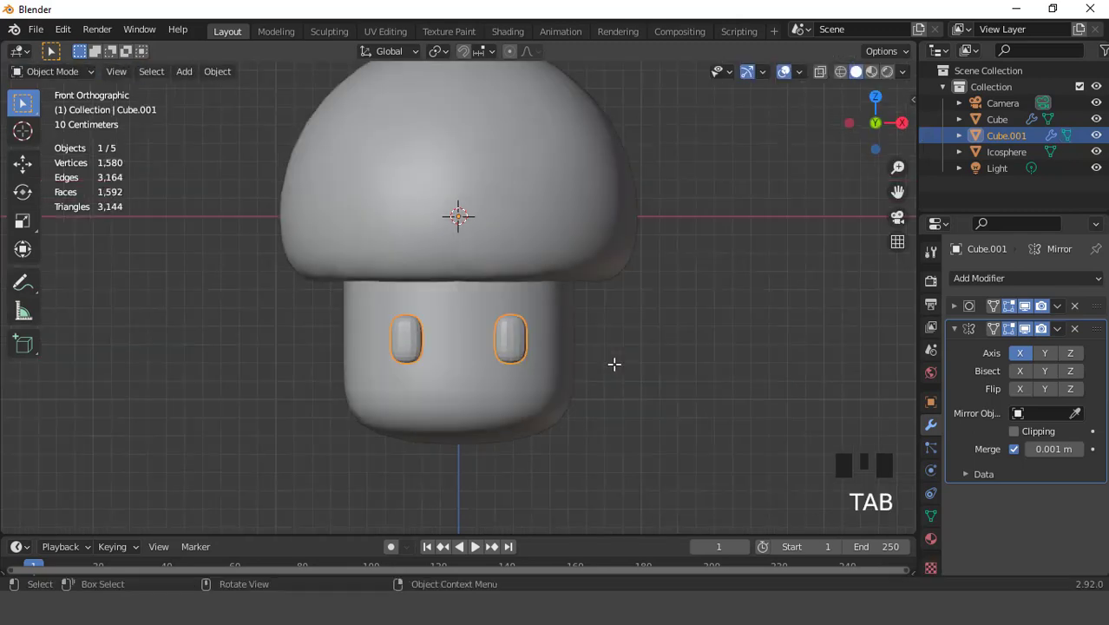
right_click(642, 270)
click(642, 271)
Move the mushroom stem up about 0.031 m along Z.
scroll(642, 271, down, 3)
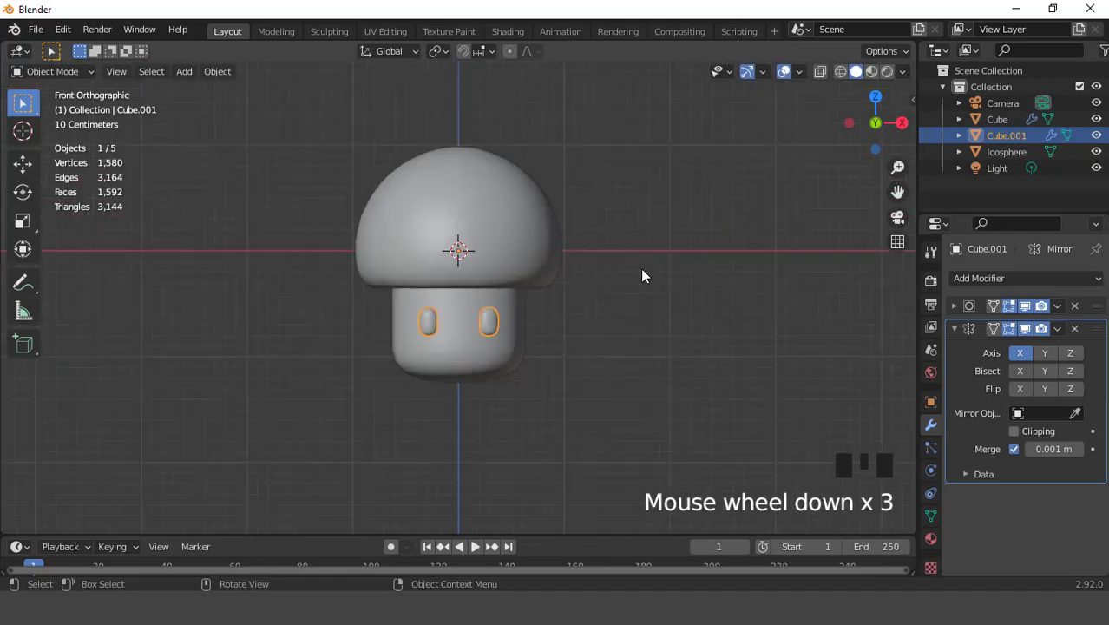
scroll(642, 271, up, 2)
click(519, 368)
scroll(517, 366, up, 1)
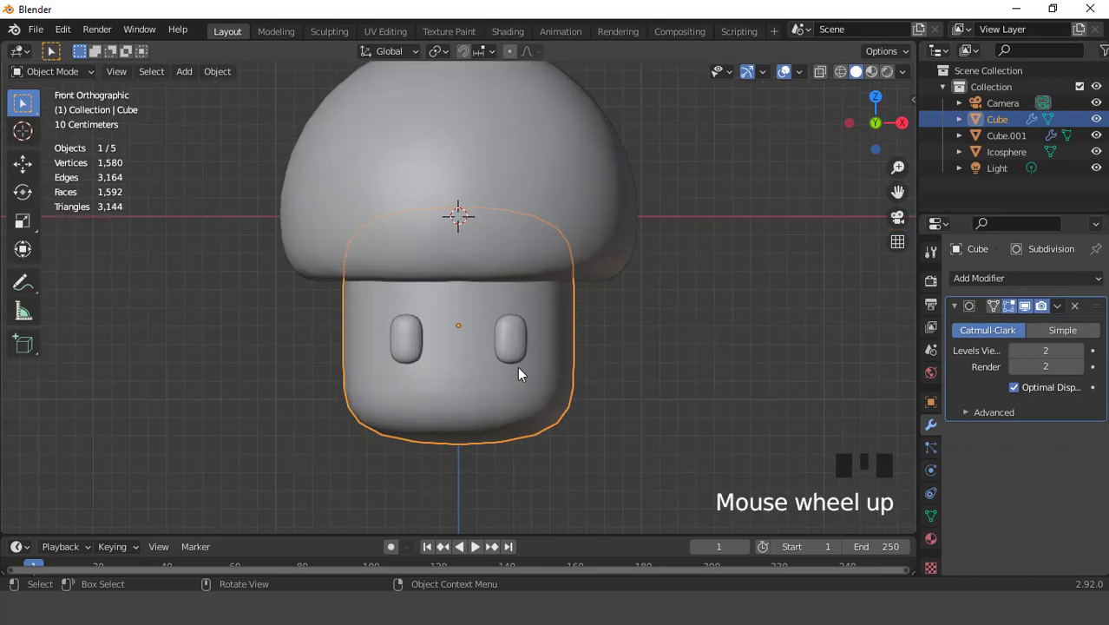
key(g)
key(z)
click(518, 361)
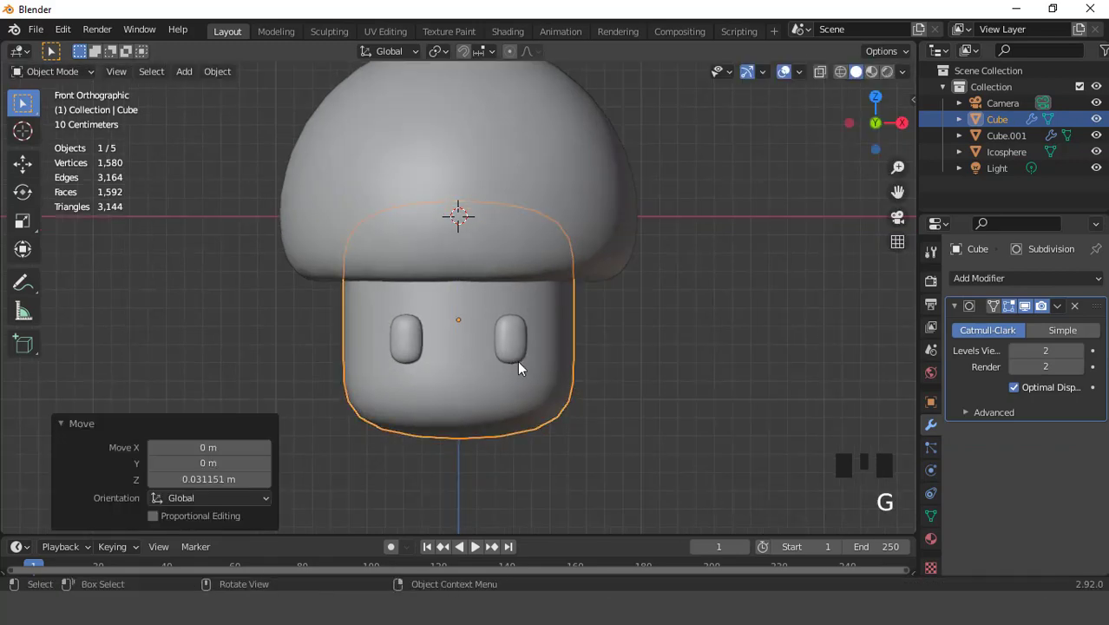
Move the mirrored eyes up about 0.022 m along Z.
click(510, 340)
key(g)
key(z)
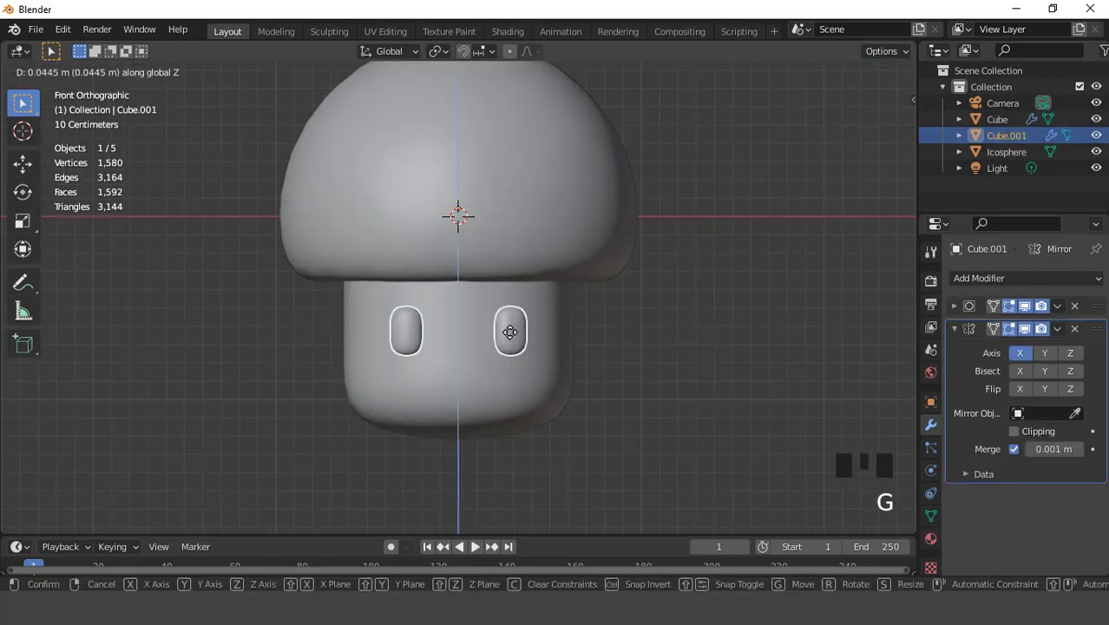
click(511, 340)
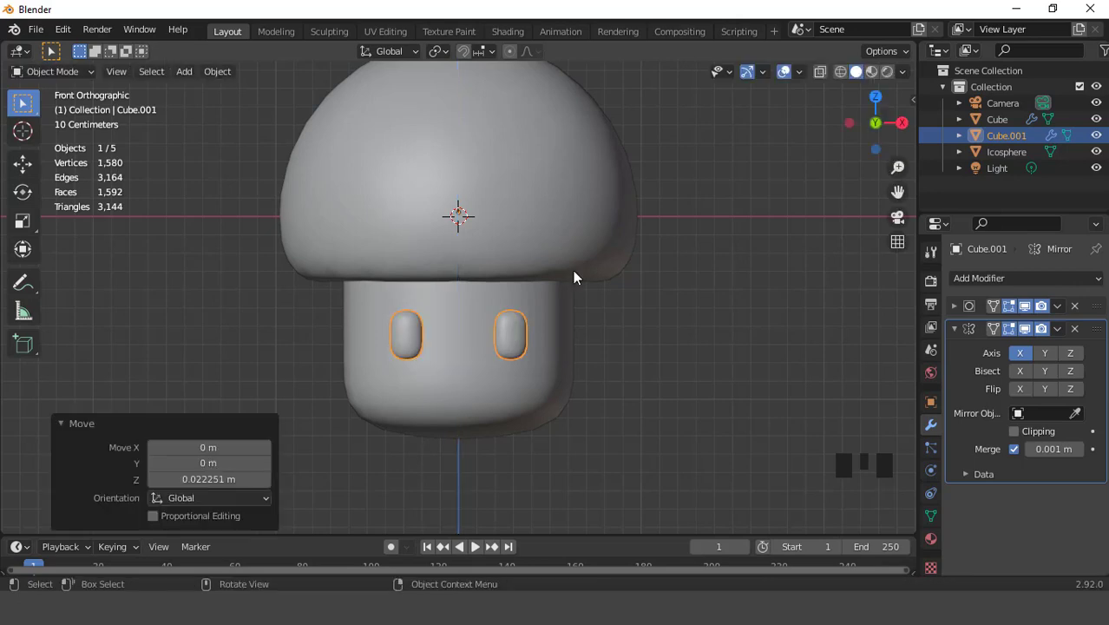
Examine the mushroom's overall shape and proportions with the viewport overlays temporarily hidden.
click(684, 208)
middle_drag(684, 208, 520, 268)
key(KP_1)
scroll(521, 274, up, 2)
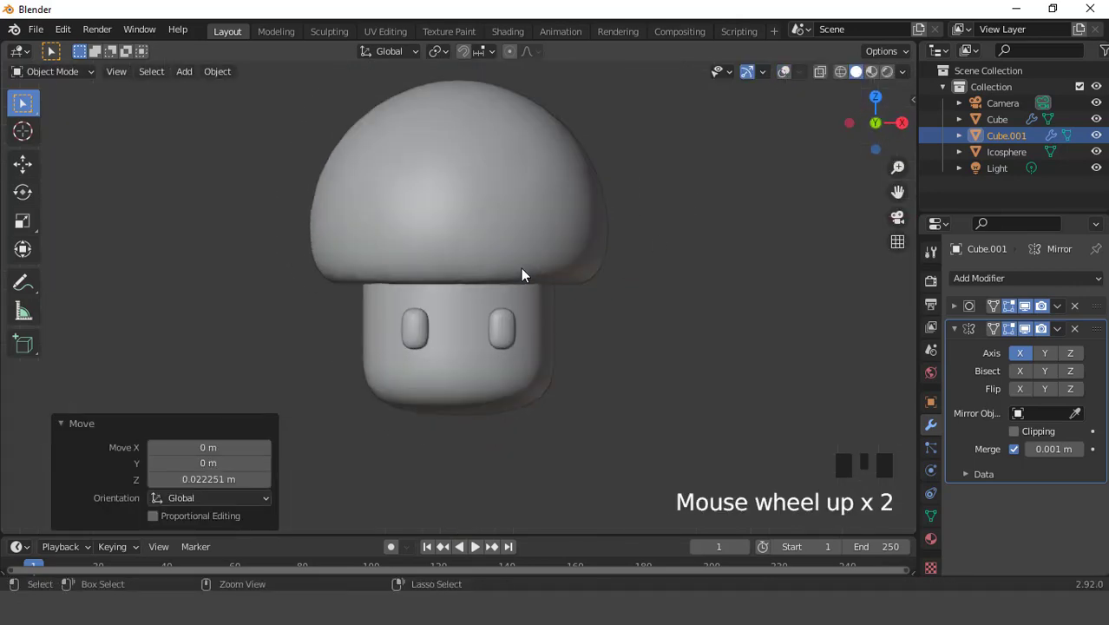
key(ctrl+KP_8)
key(ctrl+KP_8)
key(ctrl+KP_8)
click(784, 72)
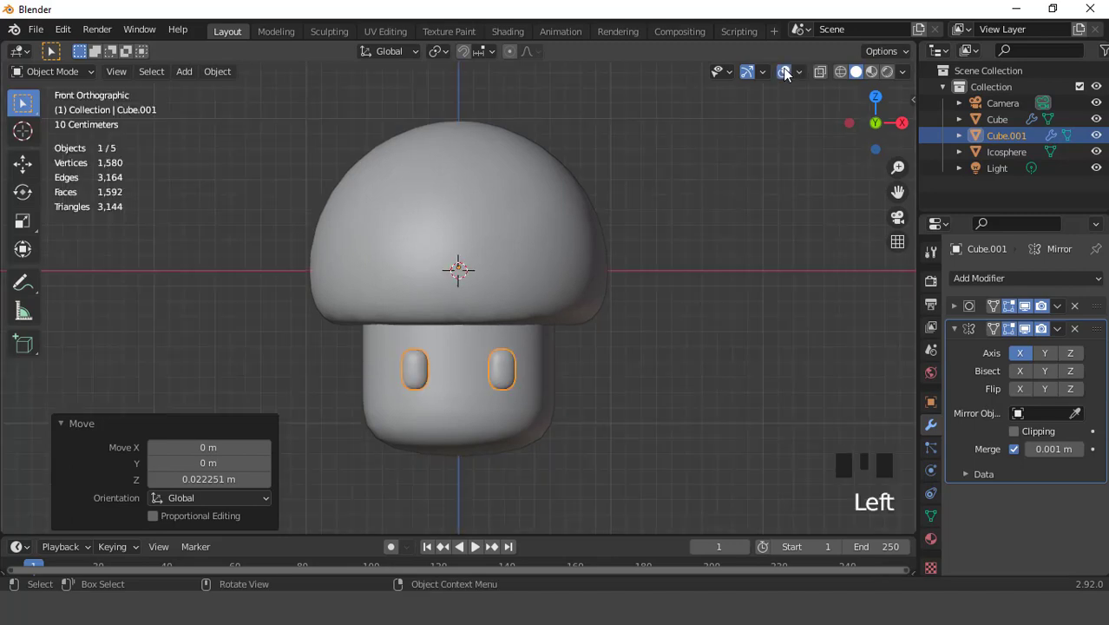
Switch the viewport to rendered shading and enable Ambient Occlusion for the Eevee render.
click(886, 72)
click(902, 73)
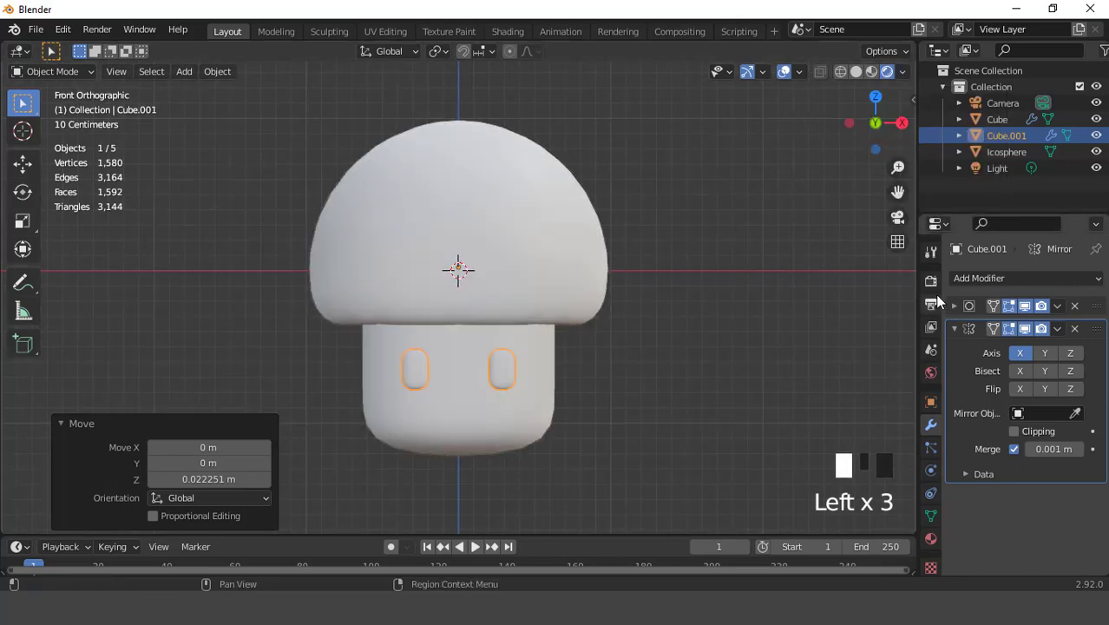
click(931, 281)
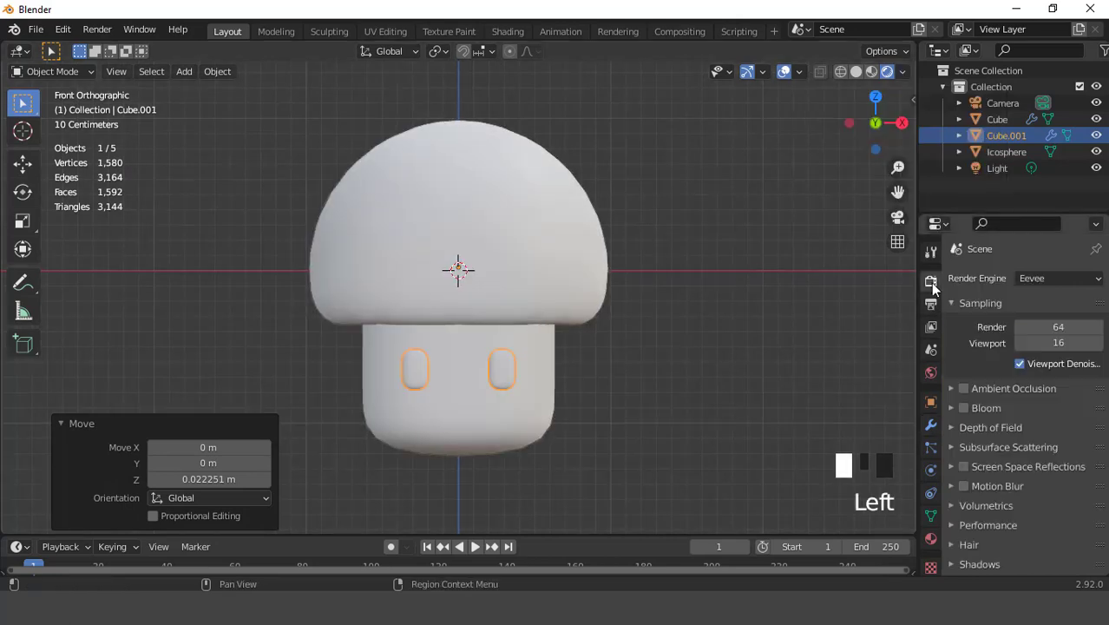
click(963, 389)
Enable Screen Space Reflections with Refraction and set its Max Roughness to about 0.288.
click(963, 467)
click(970, 469)
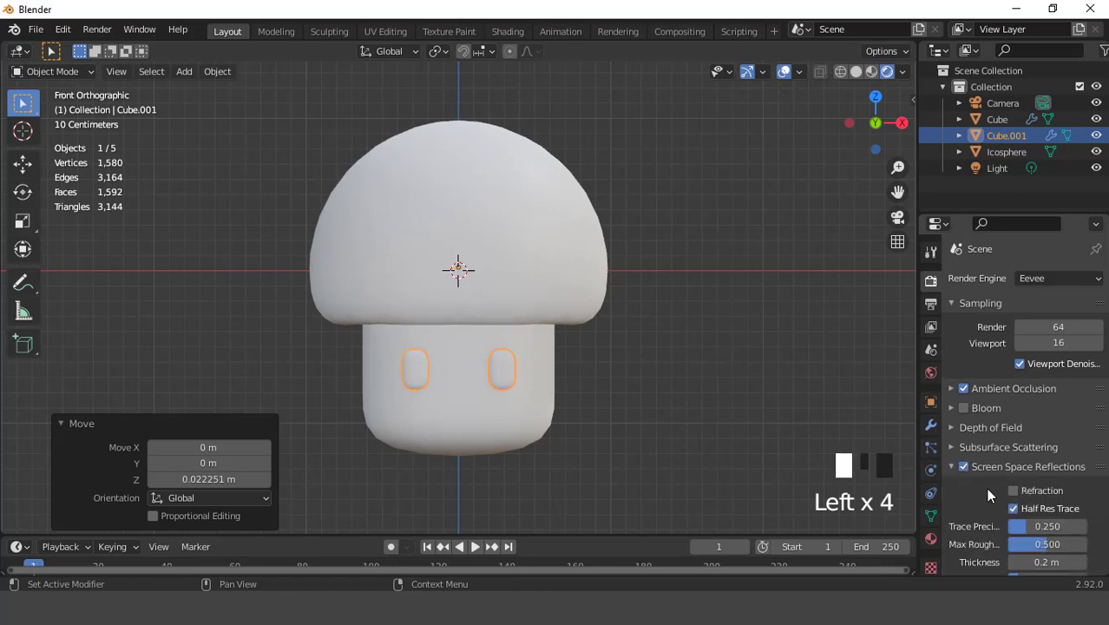
click(1014, 491)
click(1045, 545)
Make the render background transparent in the Film settings.
scroll(998, 451, down, 7)
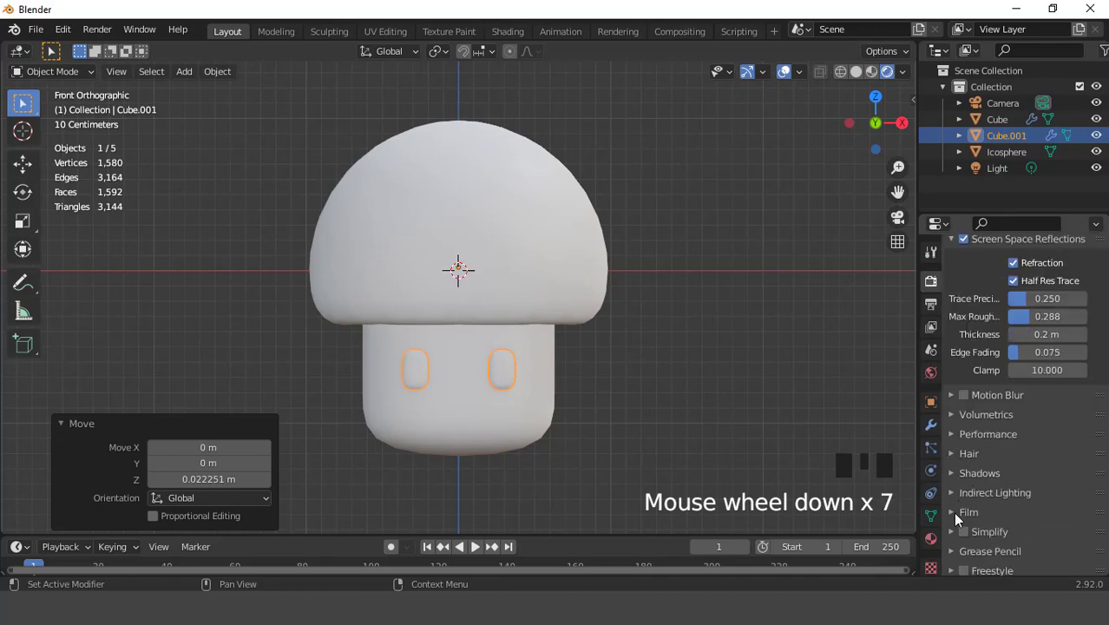
click(952, 512)
scroll(984, 486, down, 3)
click(1013, 463)
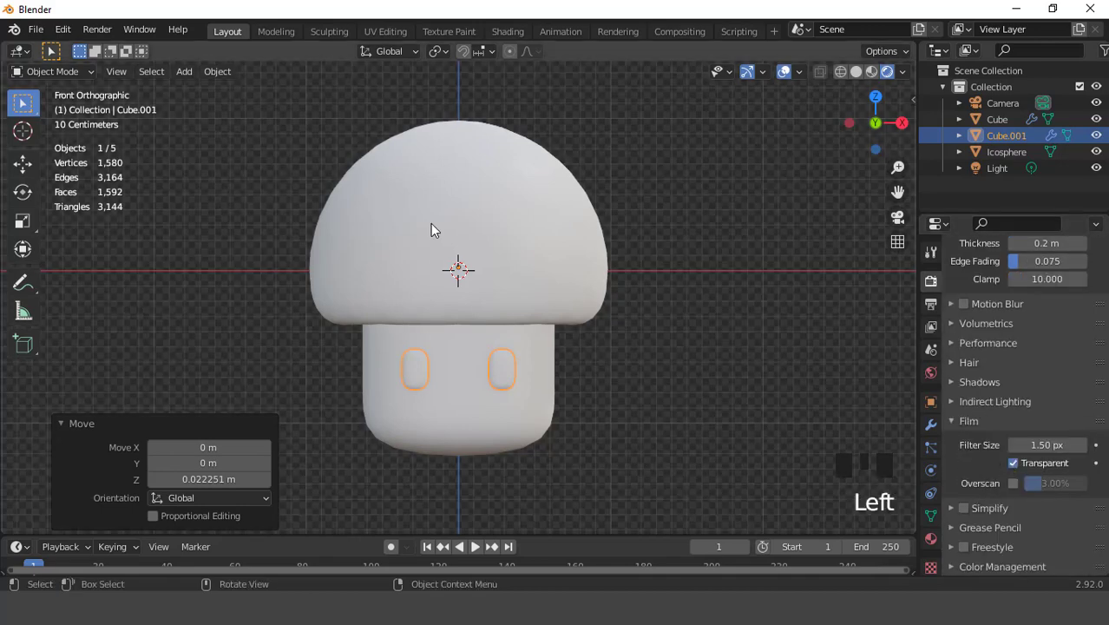
Give the eyes a new material with a black base color and check it without overlays.
scroll(432, 230, down, 2)
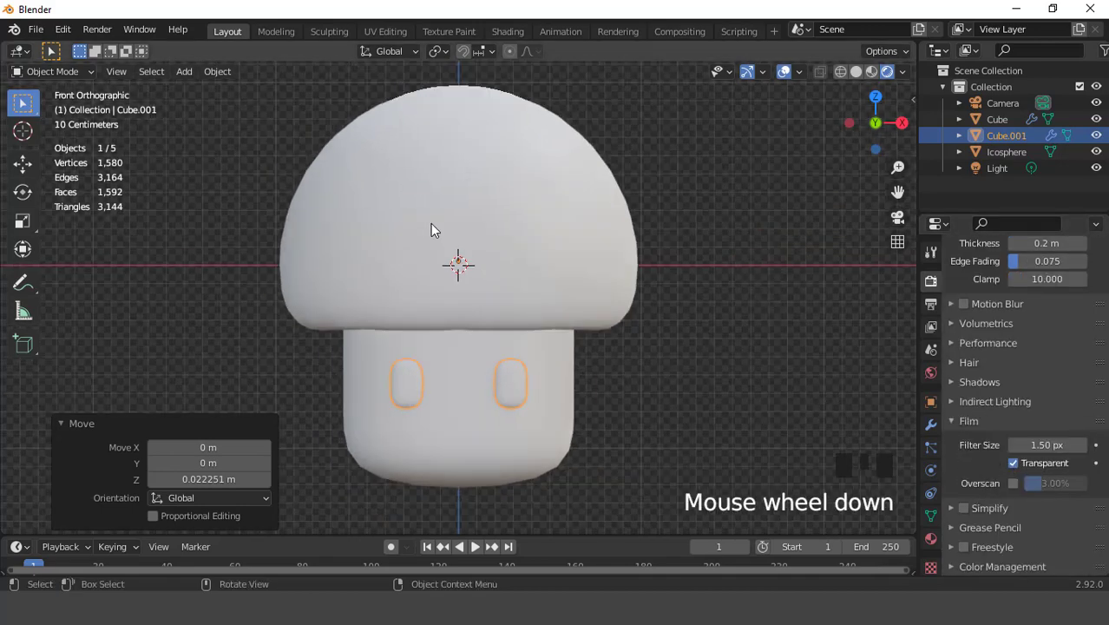
click(930, 538)
click(1041, 347)
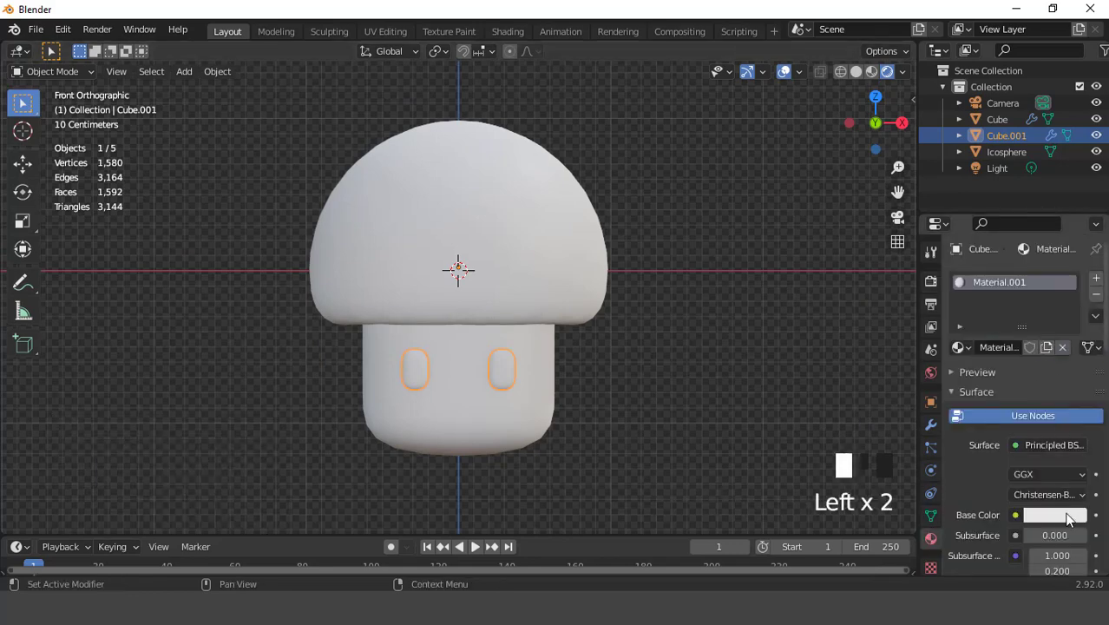
click(1068, 516)
drag(1007, 474, 946, 474)
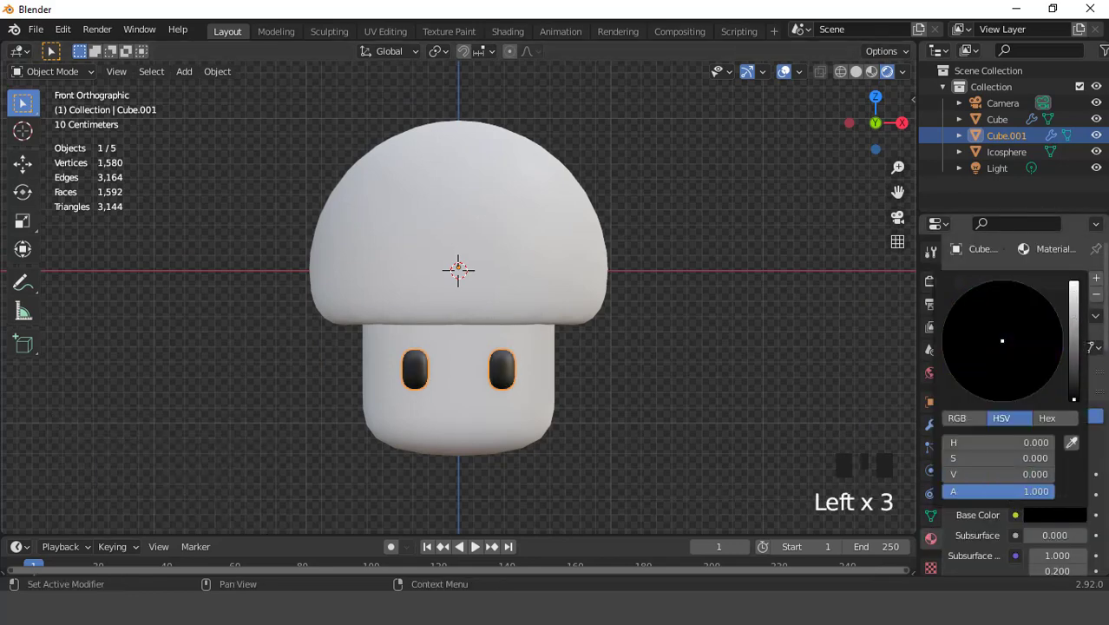
scroll(656, 339, up, 2)
click(784, 72)
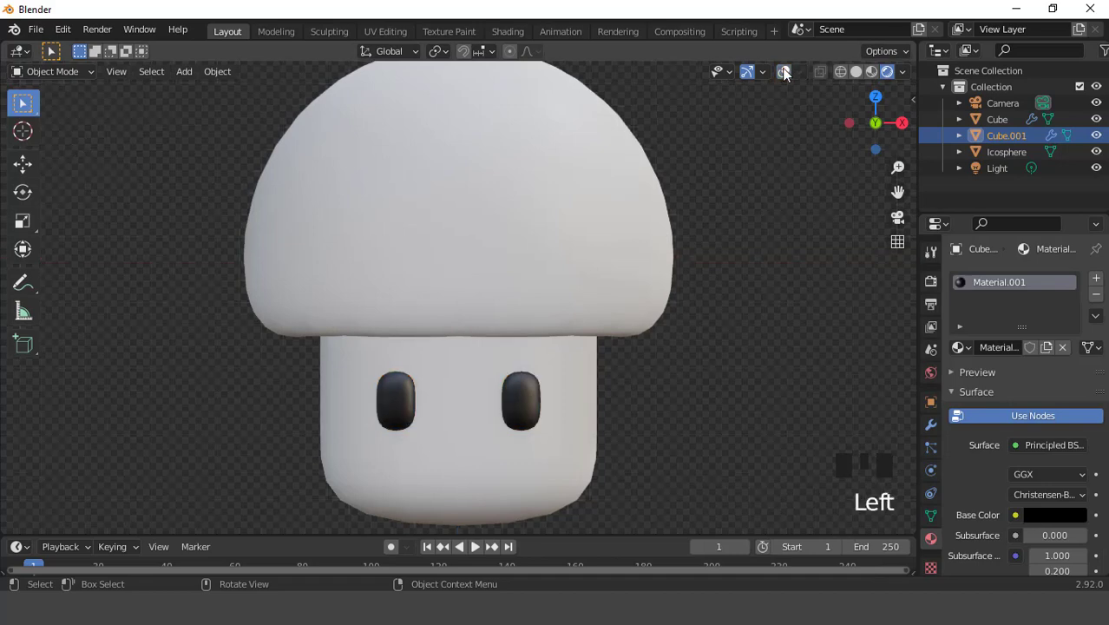
click(784, 72)
Give the mushroom stem a new material with a peach base color, hue about 0.072 and saturation about 0.581.
scroll(676, 213, down, 4)
click(477, 376)
scroll(871, 363, up, 2)
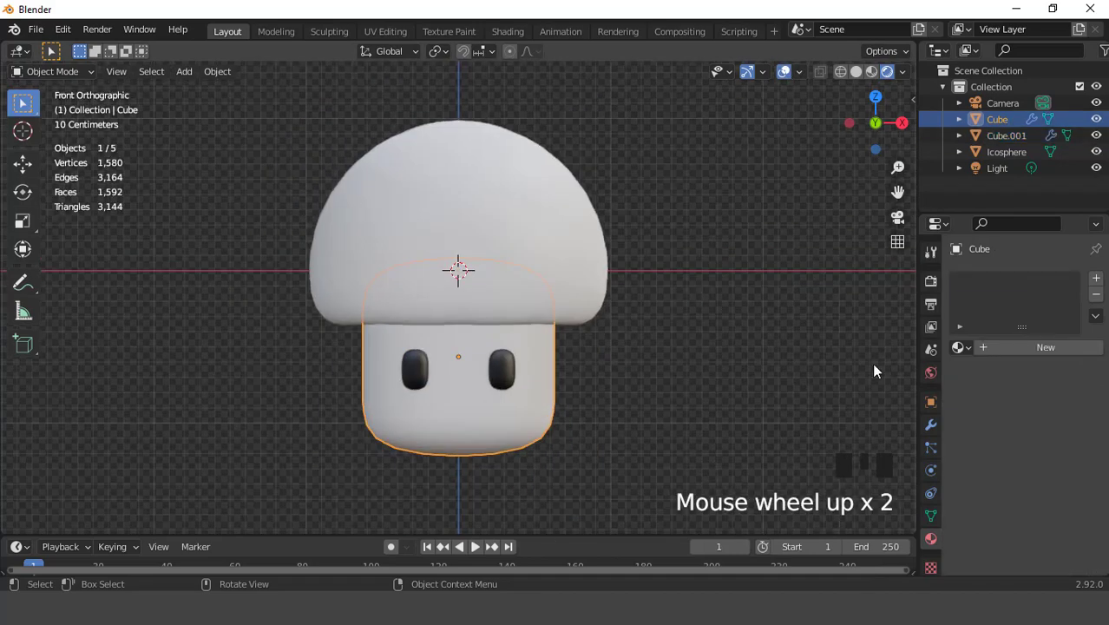
click(1044, 347)
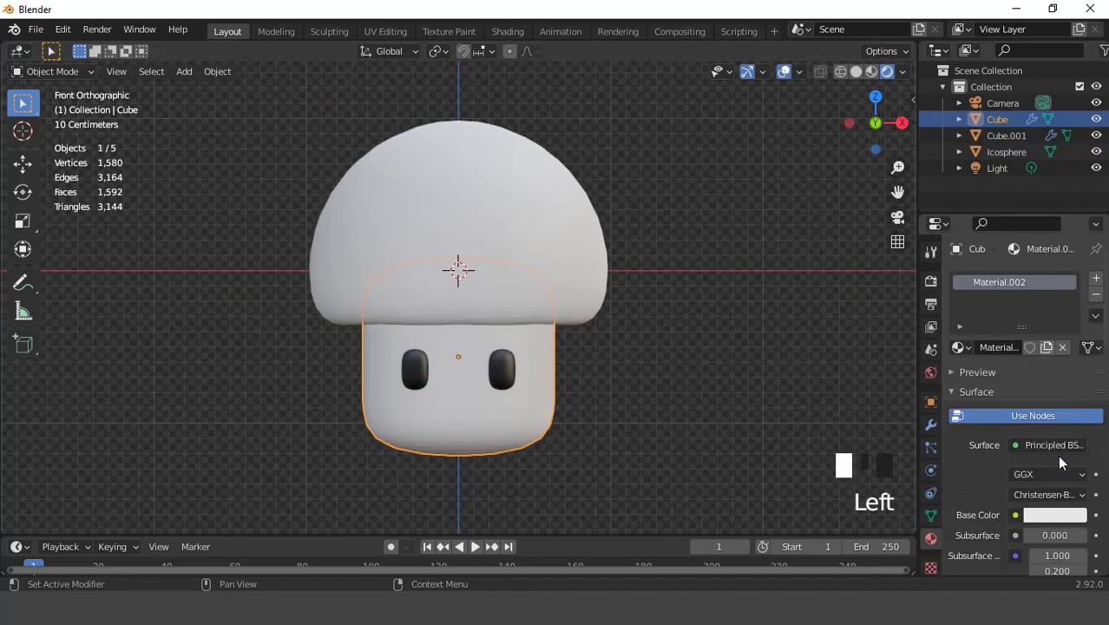
click(1055, 515)
click(990, 354)
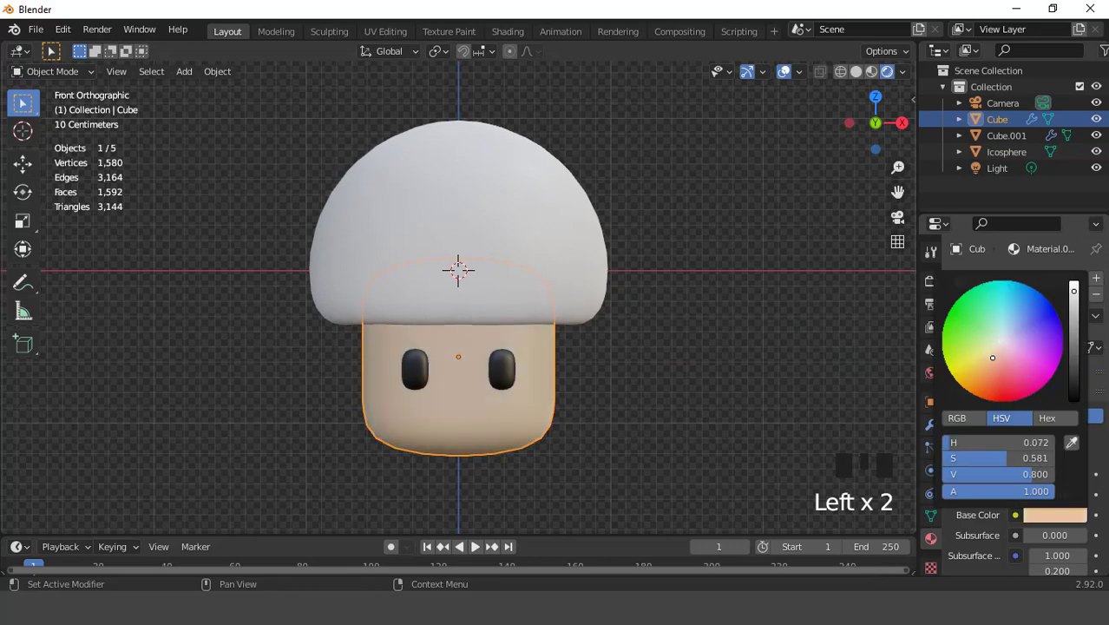
Darken the stem's base color to a skin tone with value about 0.593, fine-tuning its hue.
drag(1073, 292, 1074, 310)
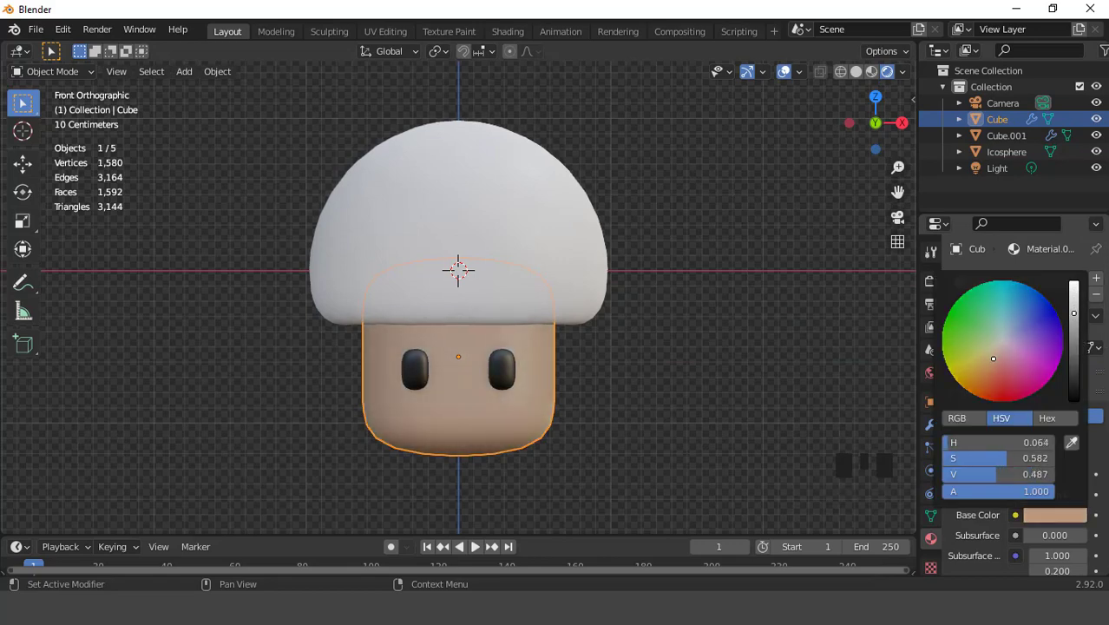
drag(995, 356, 993, 359)
drag(988, 358, 991, 357)
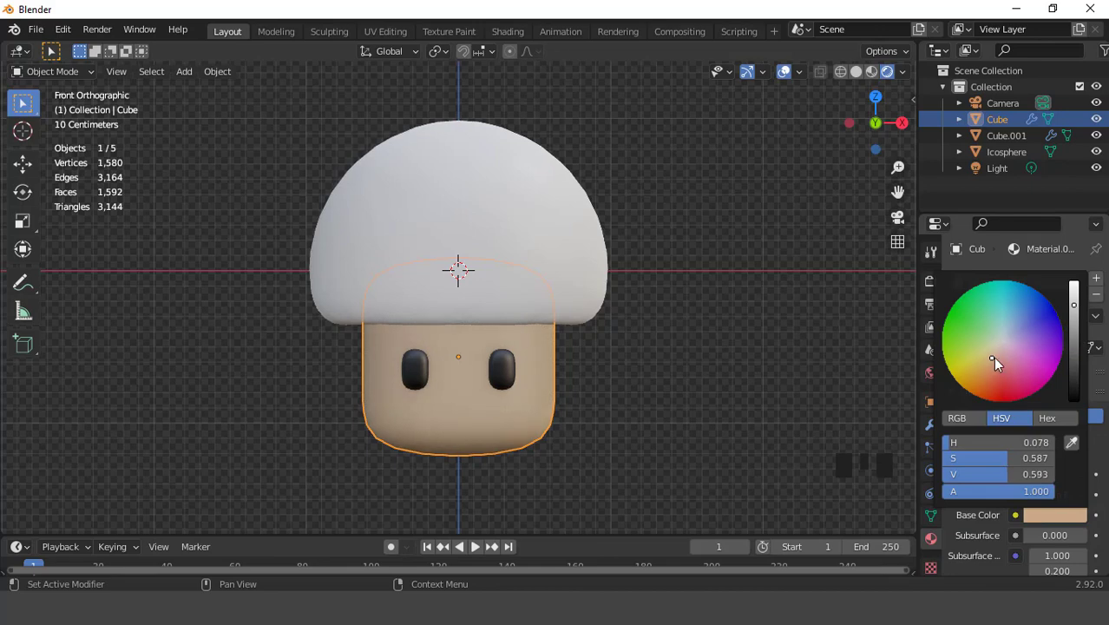
drag(992, 356, 993, 360)
click(783, 73)
click(781, 71)
Give the mushroom cap a new material with a saturated red base color.
click(490, 209)
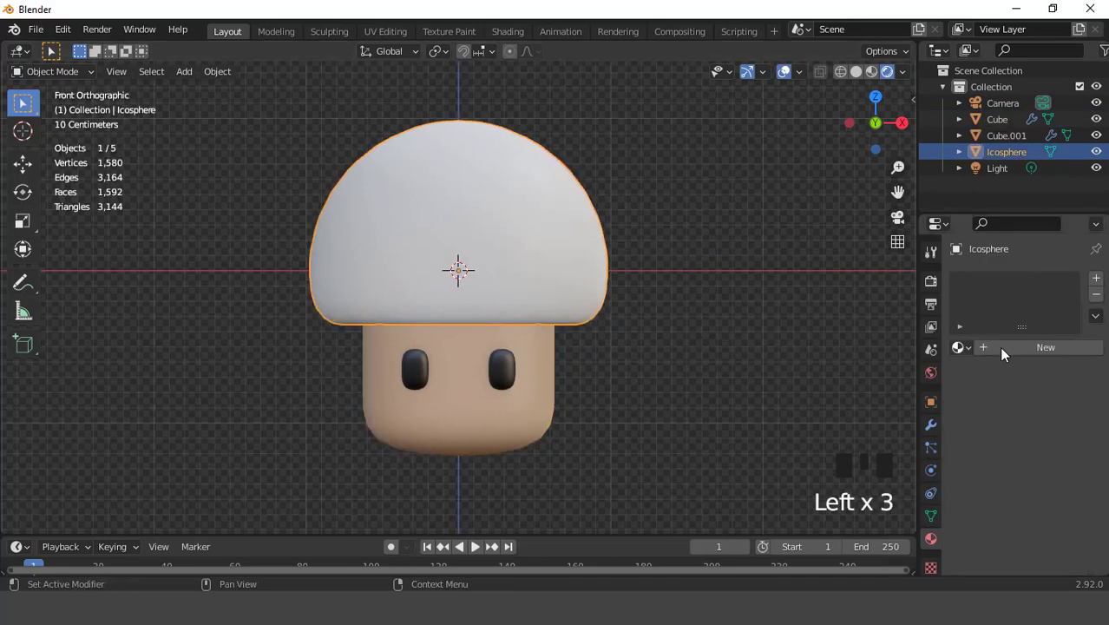
click(1030, 349)
click(1058, 512)
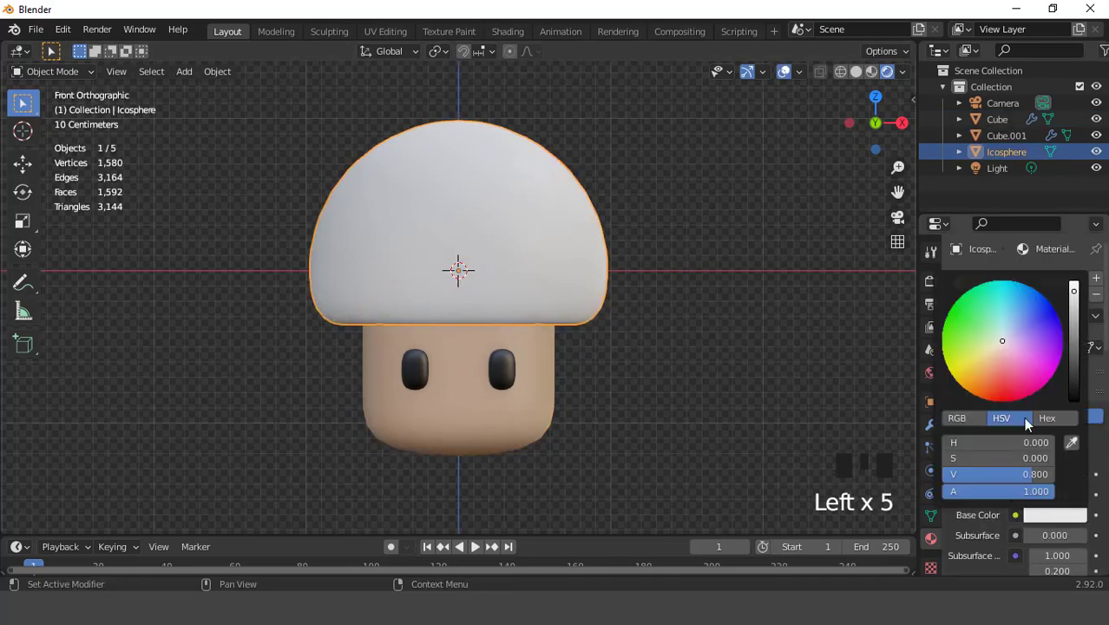
drag(996, 394, 997, 401)
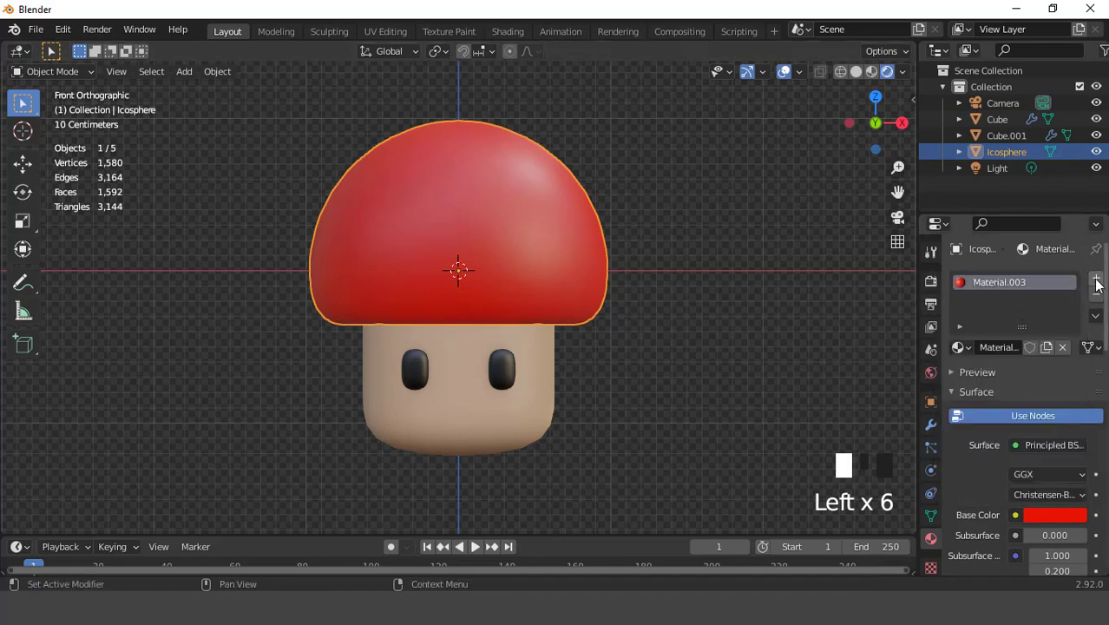
Add a second material slot to the cap and create a new default white material in it.
click(1094, 280)
click(1029, 380)
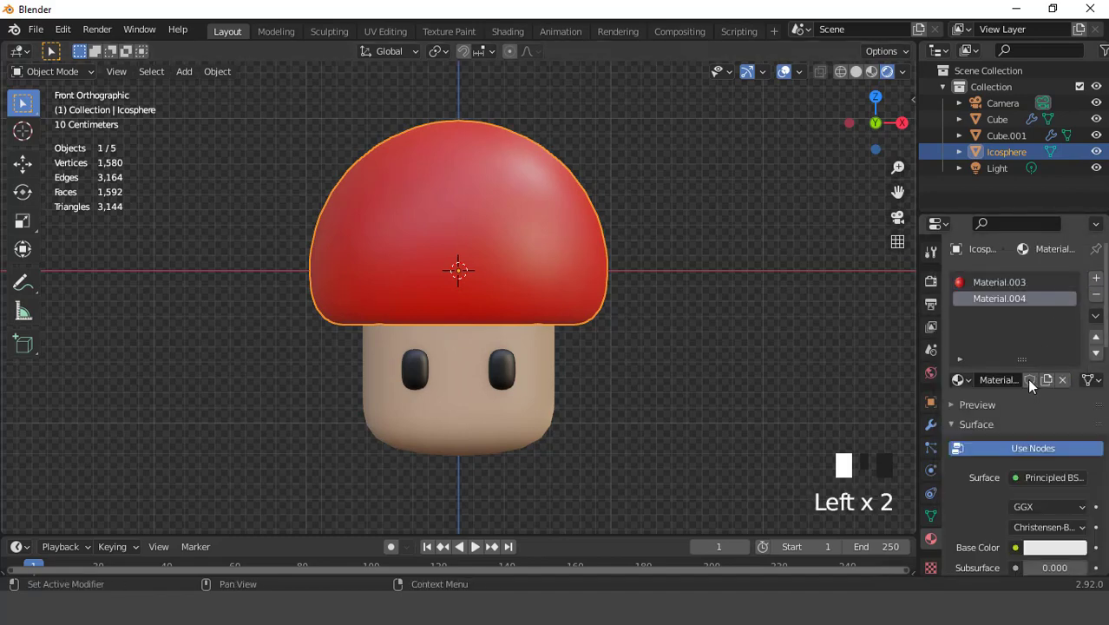
scroll(421, 217, up, 1)
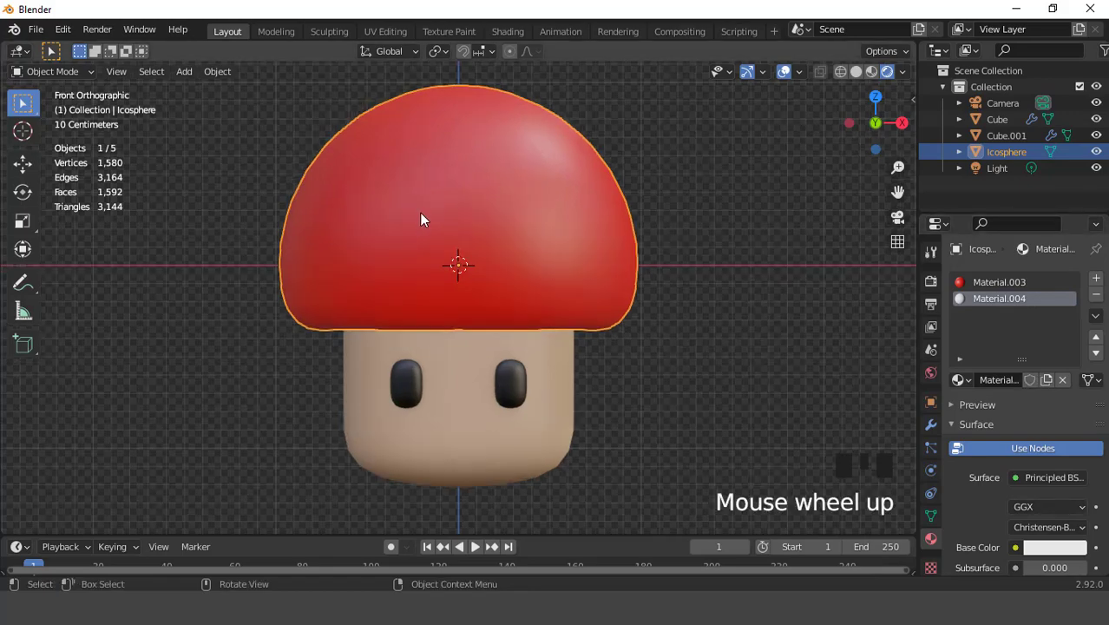
Edit the cap's mesh and select the pentagonal ring of faces on the upper front.
scroll(427, 220, down, 2)
key(Tab)
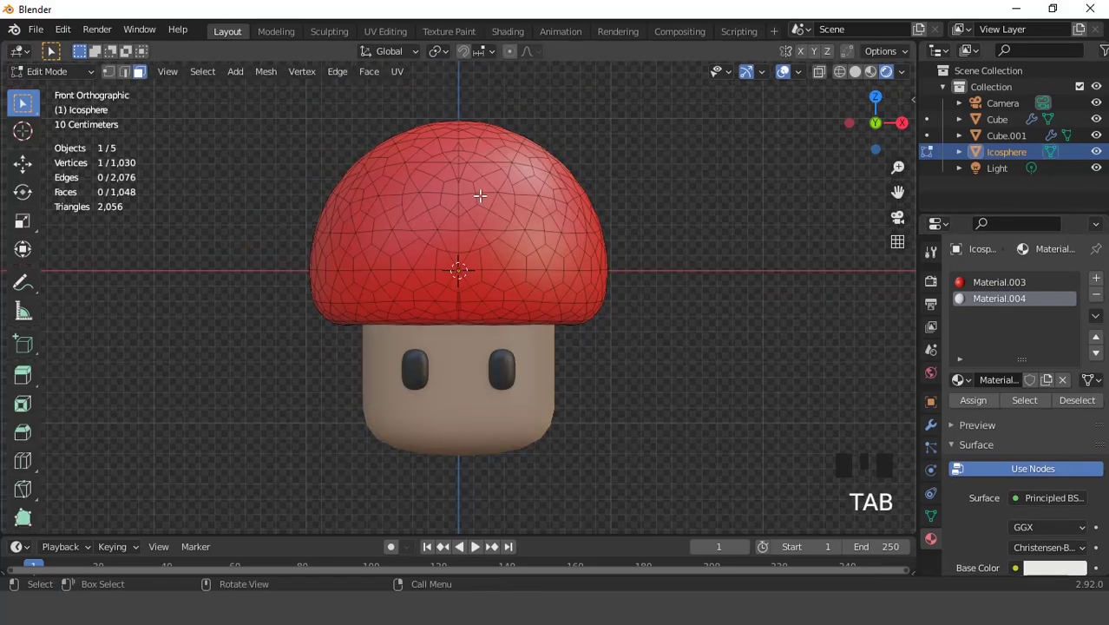
key(ctrl+KP_8)
key(ctrl+KP_8)
key(ctrl+KP_8)
key(ctrl+KP_8)
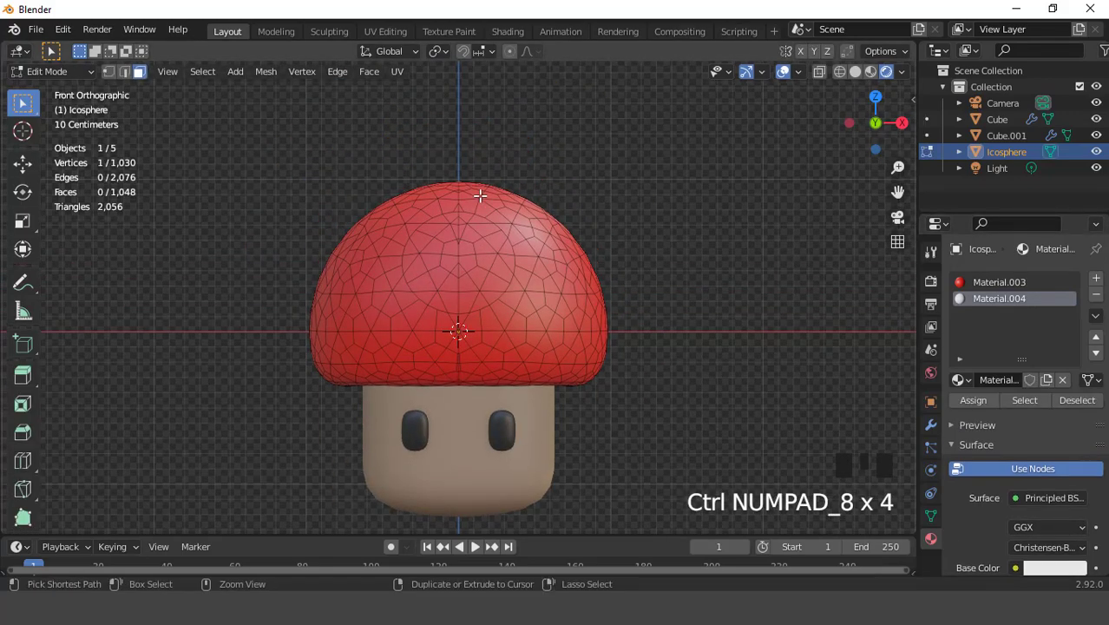
scroll(480, 197, up, 3)
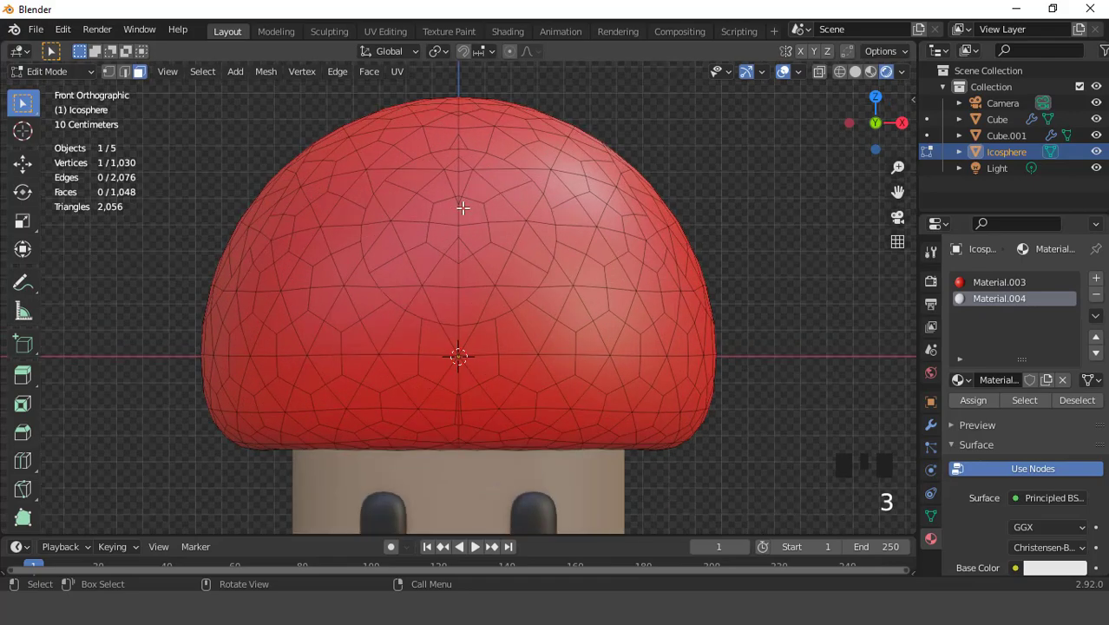
triple_click(489, 200)
scroll(489, 199, down, 2)
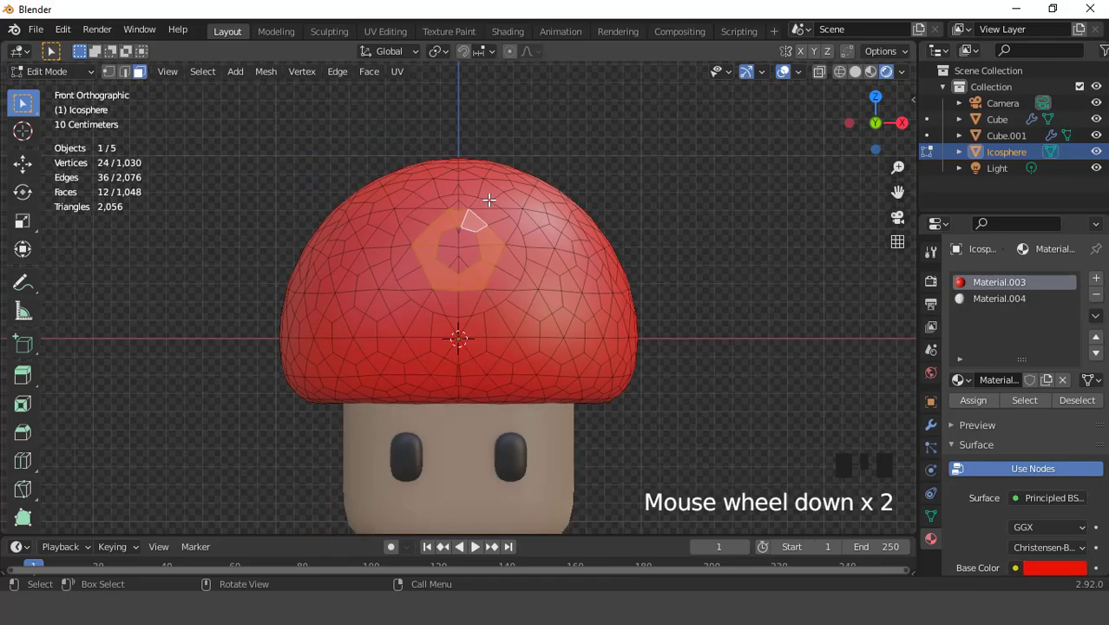
Add the matching face ring on the cap's back, grow the selection into round spots and assign the white material to it.
key(ctrl+KP_1)
scroll(488, 202, up, 2)
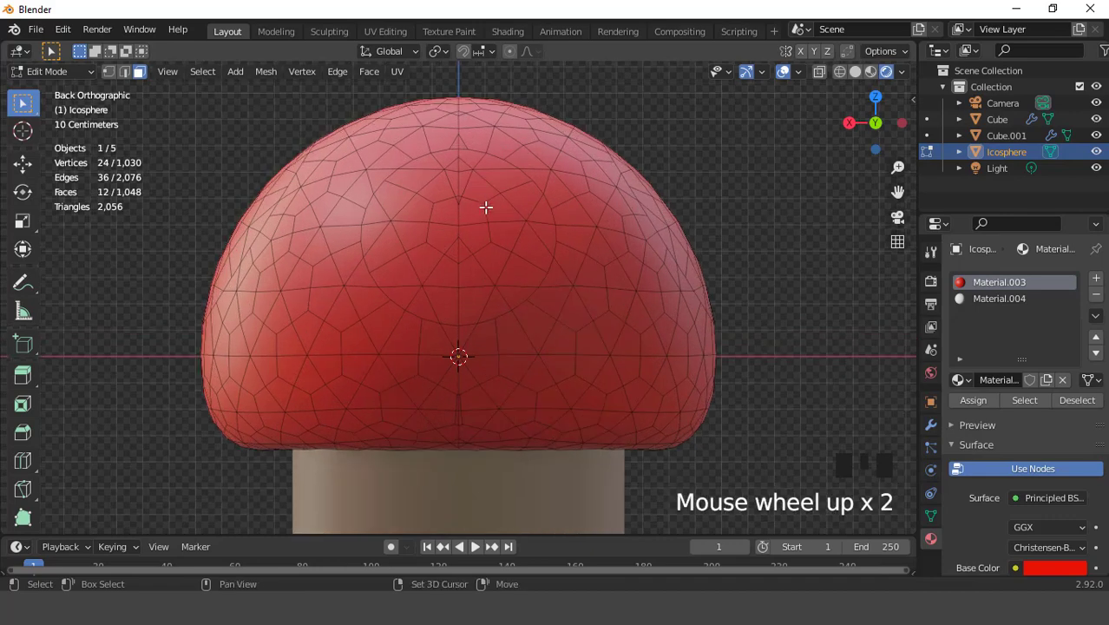
shift+click(487, 200)
shift+click(487, 201)
shift+click(486, 200)
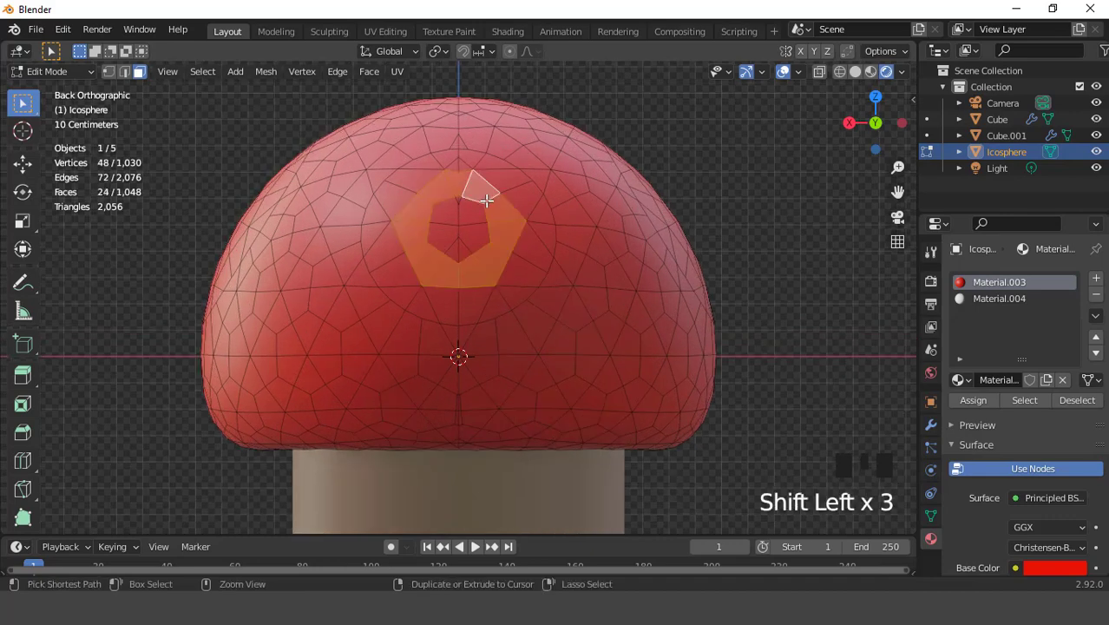
key(ctrl+KP_Add)
click(991, 300)
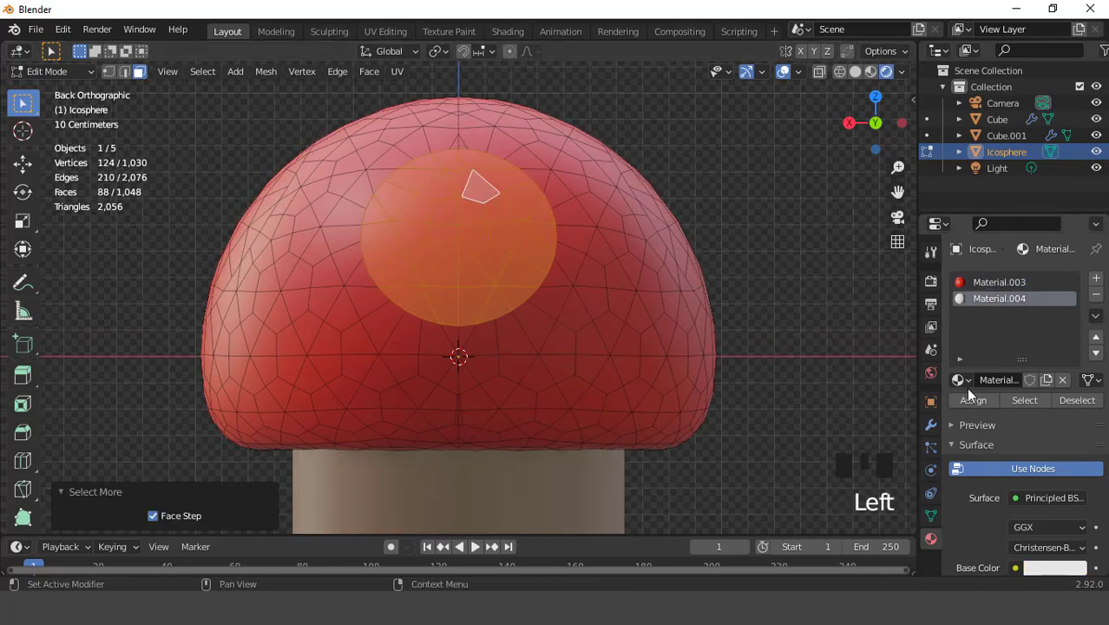
click(970, 401)
Select round face patches on the cap's two remaining sides, assign them the white material and finish editing the mesh.
scroll(460, 218, down, 1)
key(KP_3)
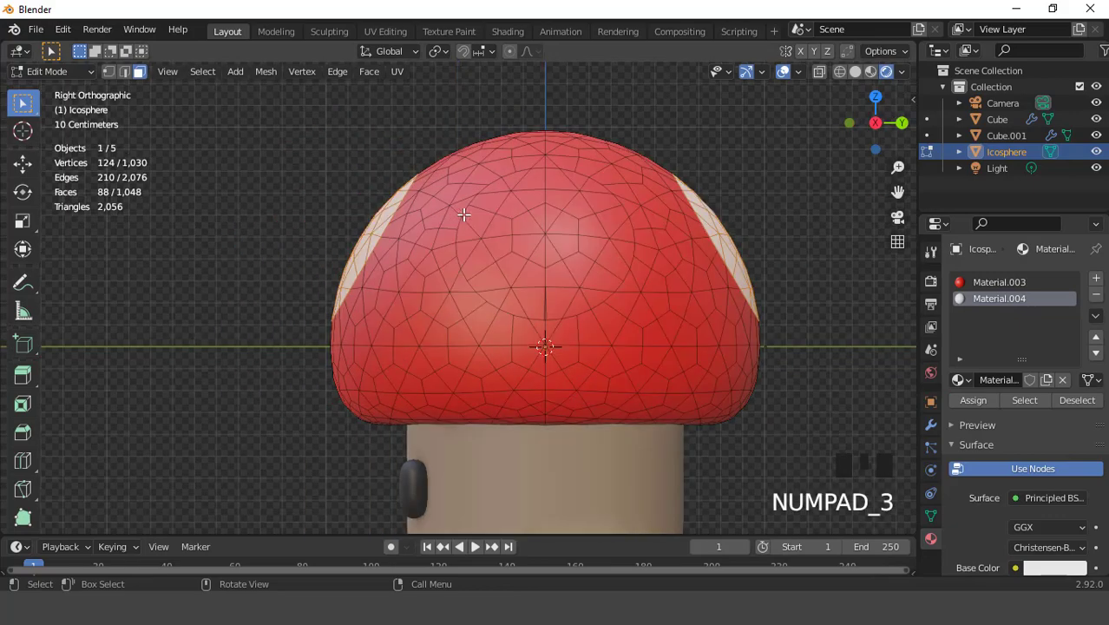
drag(522, 220, 564, 256)
key(ctrl+KP_3)
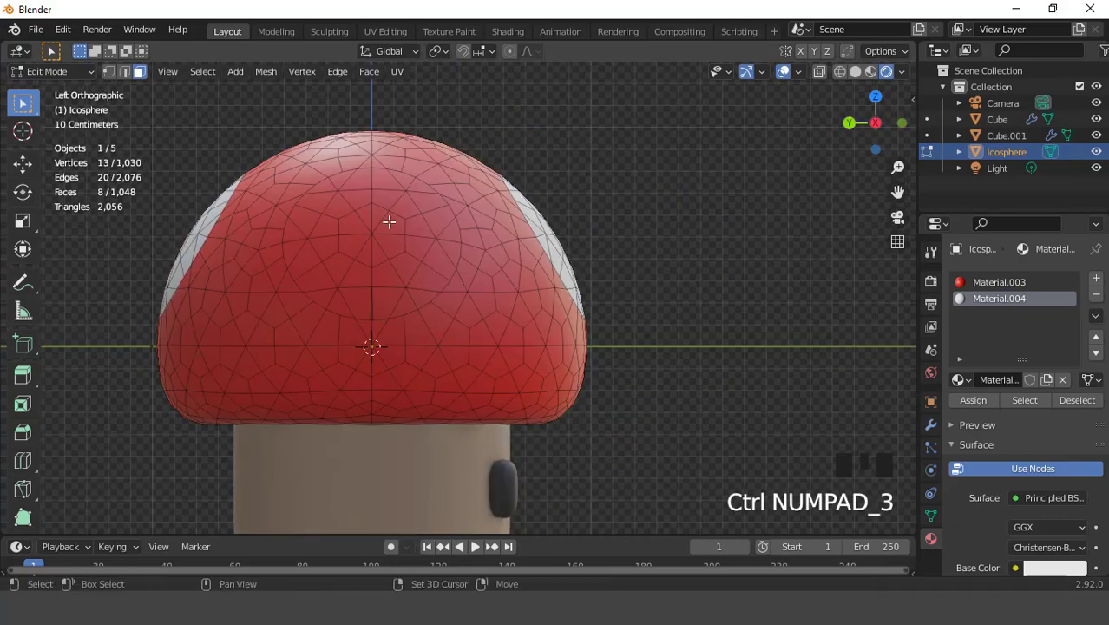
shift+drag(353, 219, 383, 246)
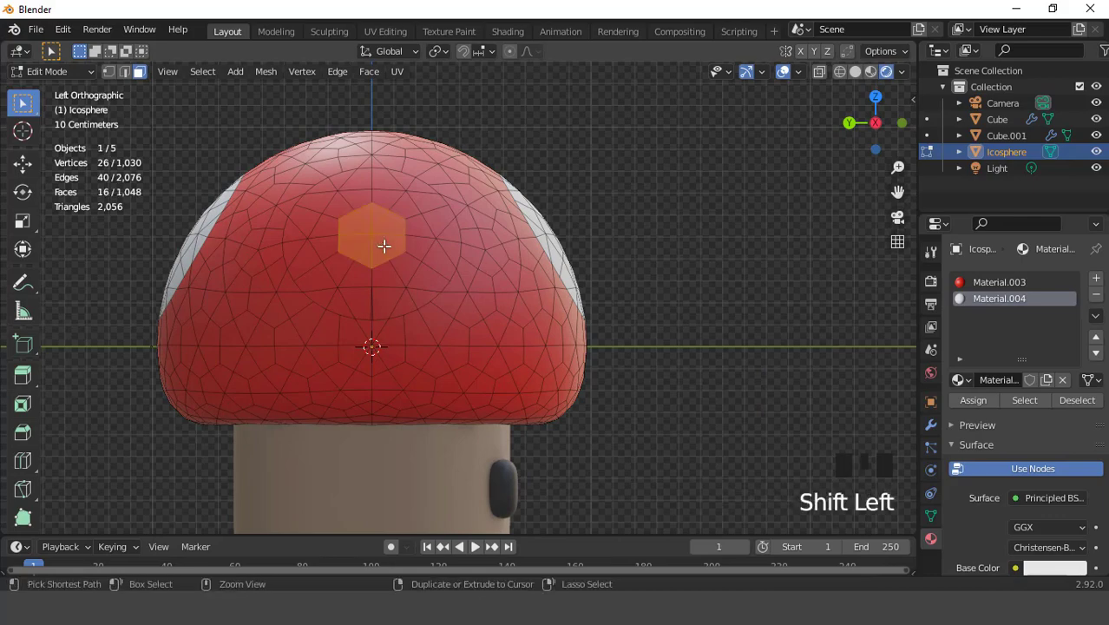
key(ctrl+KP_Add)
key(ctrl+KP_Add)
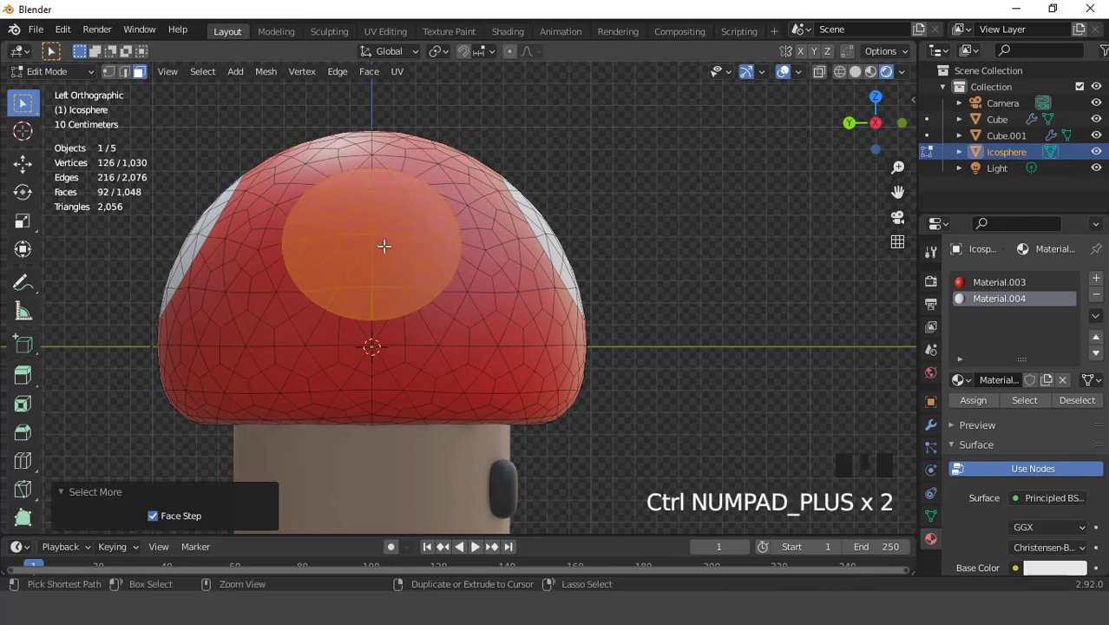
click(975, 400)
scroll(643, 256, down, 2)
key(Tab)
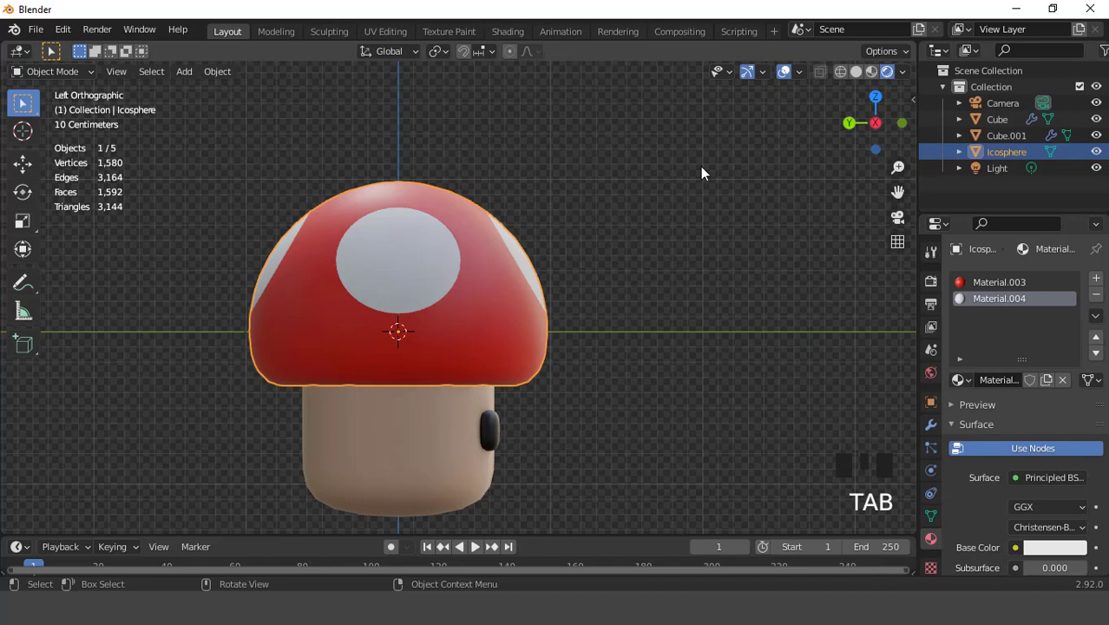
Rotate the mushroom cap 90° about the global Z axis.
click(783, 72)
middle_drag(739, 224, 579, 253)
key(KP_1)
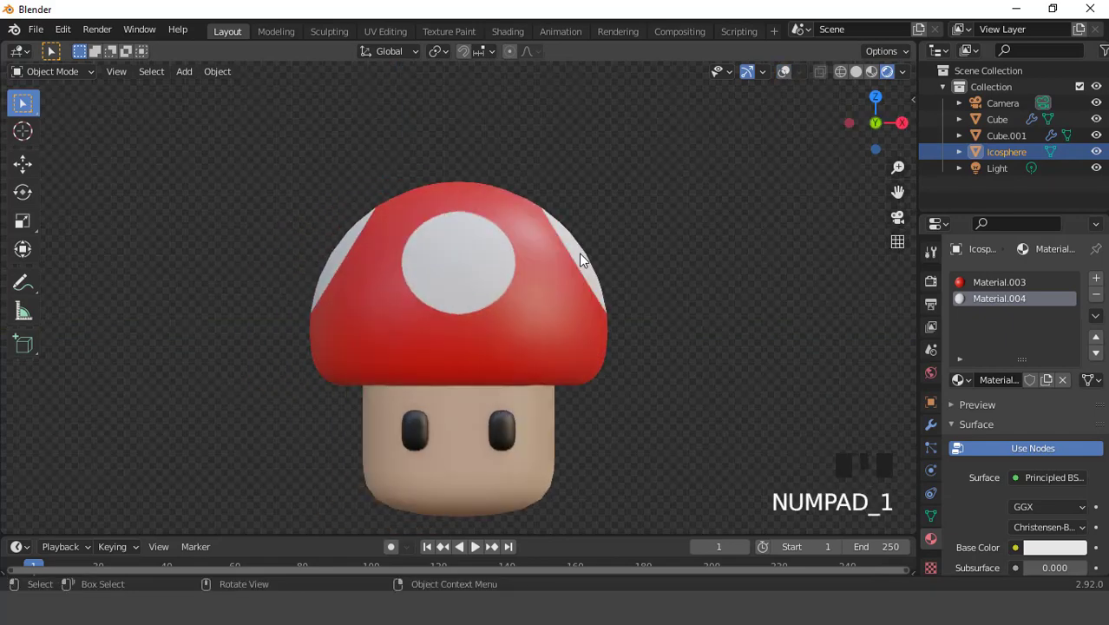
scroll(578, 253, up, 1)
click(784, 71)
scroll(600, 217, down, 2)
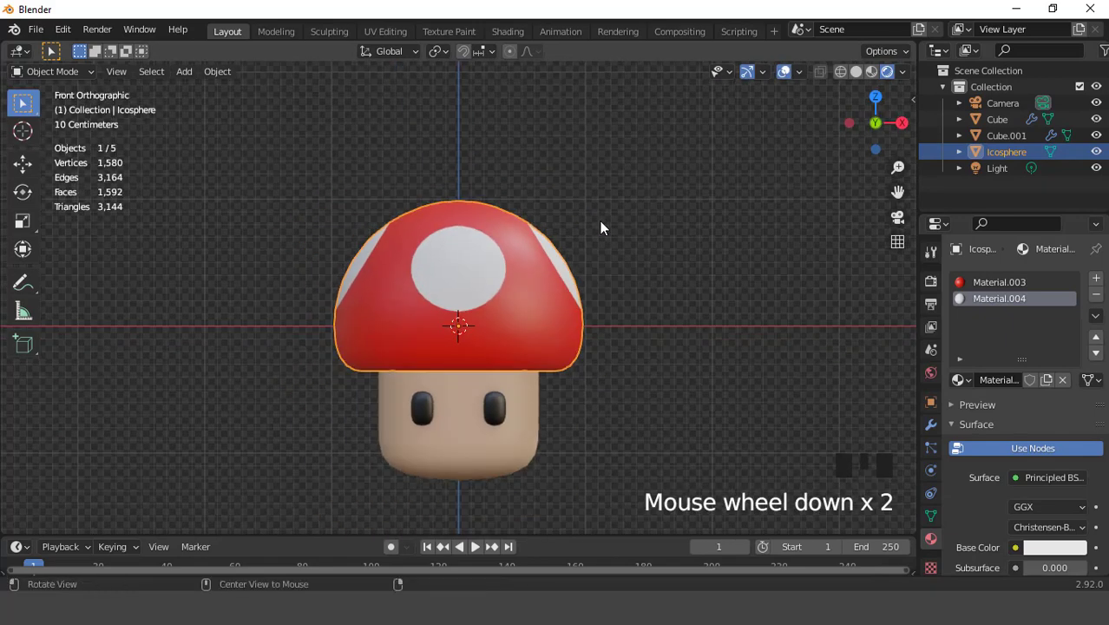
key(KP_7)
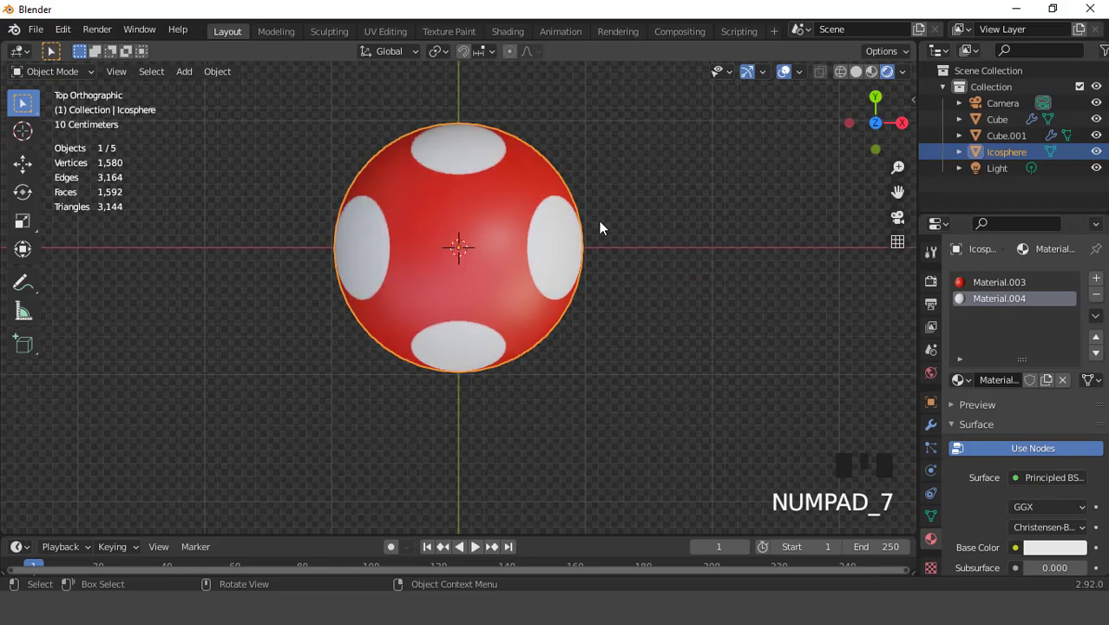
text(r90)
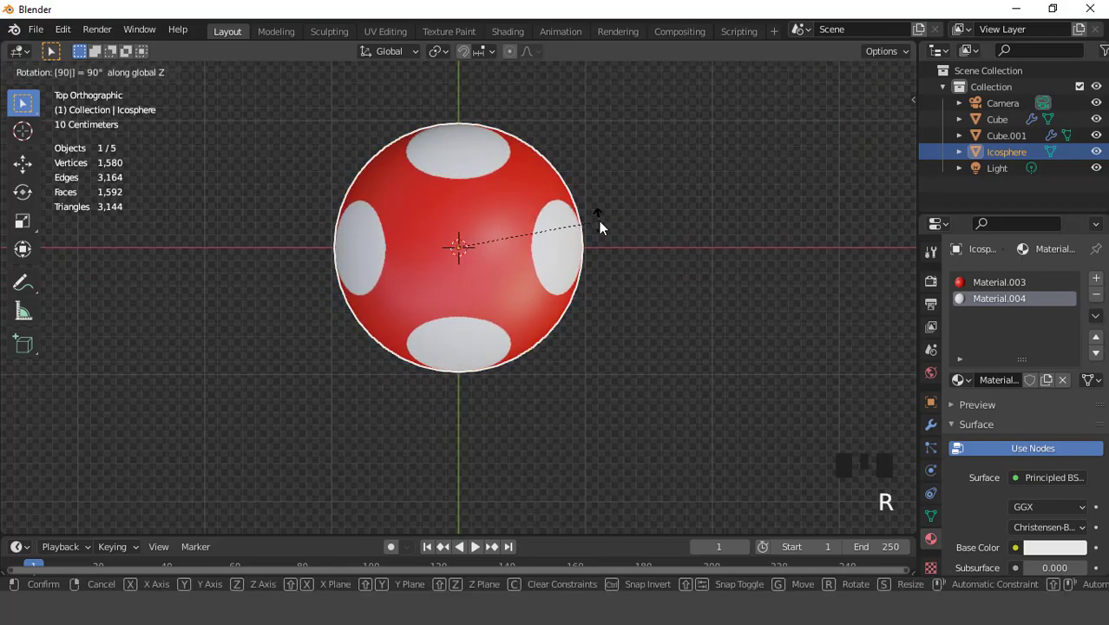
key(Return)
key(KP_1)
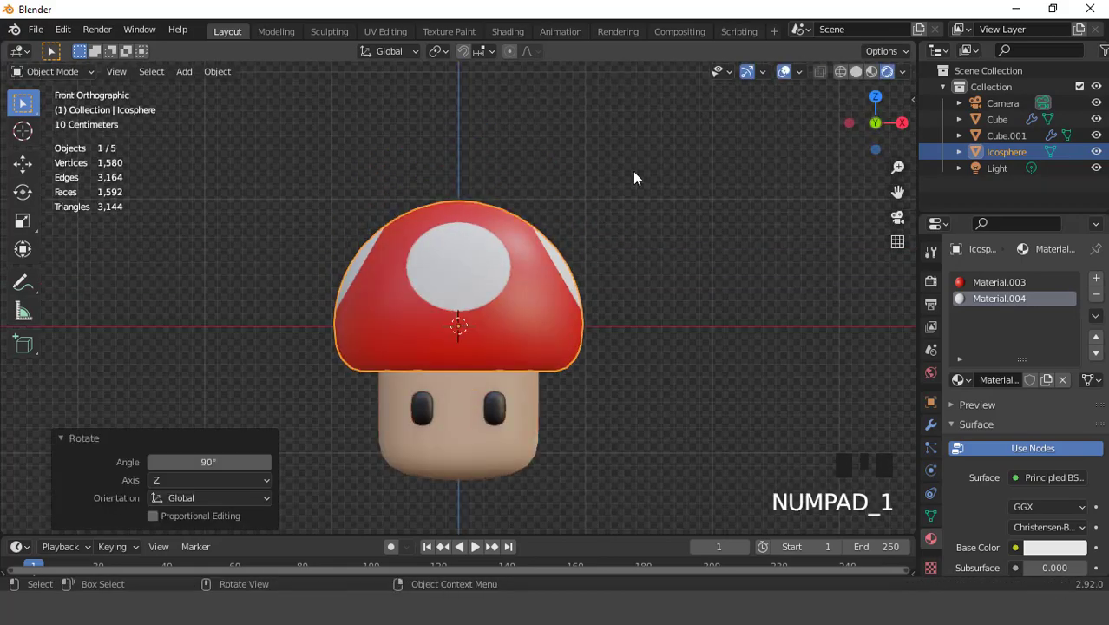
Scale the stem vertically by about 0.859 and raise it about 0.054 m along the Z axis.
click(784, 71)
scroll(666, 263, up, 1)
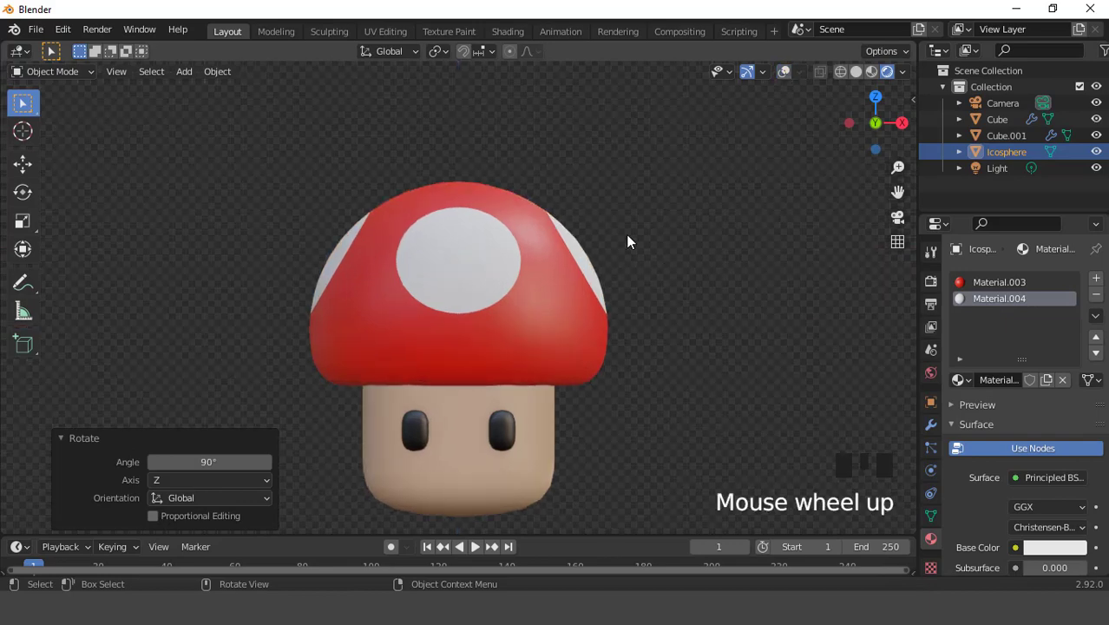
scroll(628, 242, down, 3)
click(784, 72)
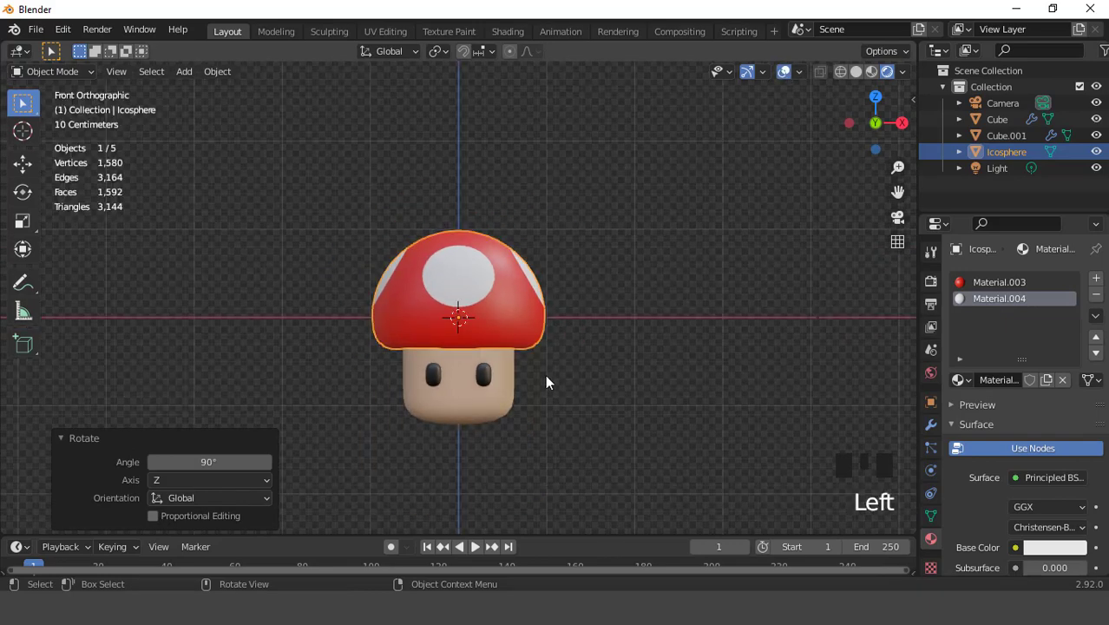
click(459, 392)
scroll(459, 392, up, 1)
click(459, 392)
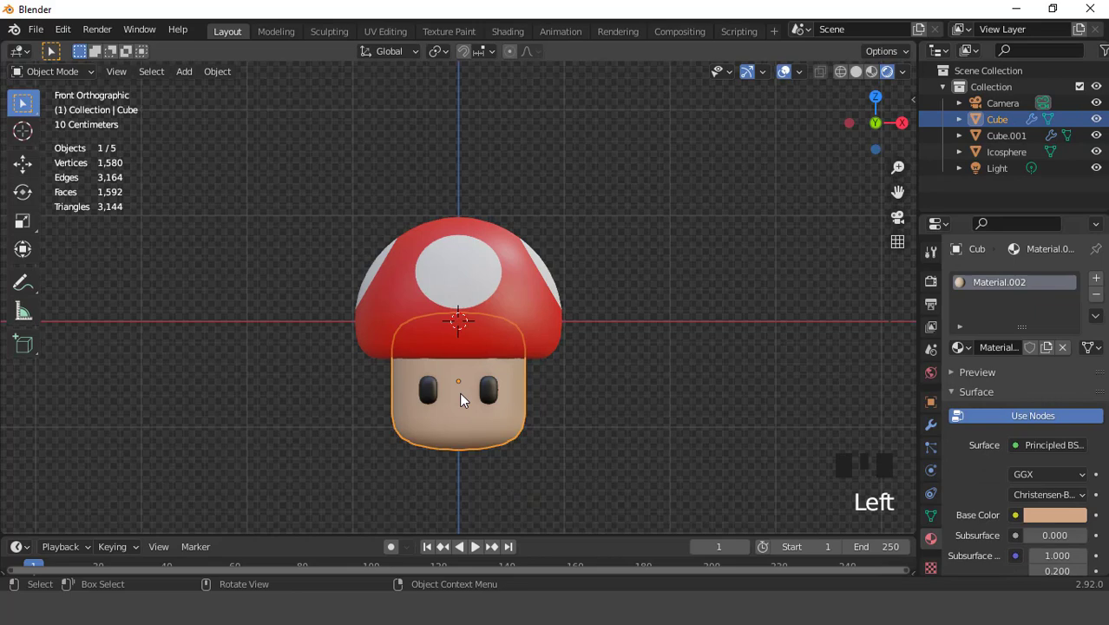
key(s)
key(z)
click(589, 388)
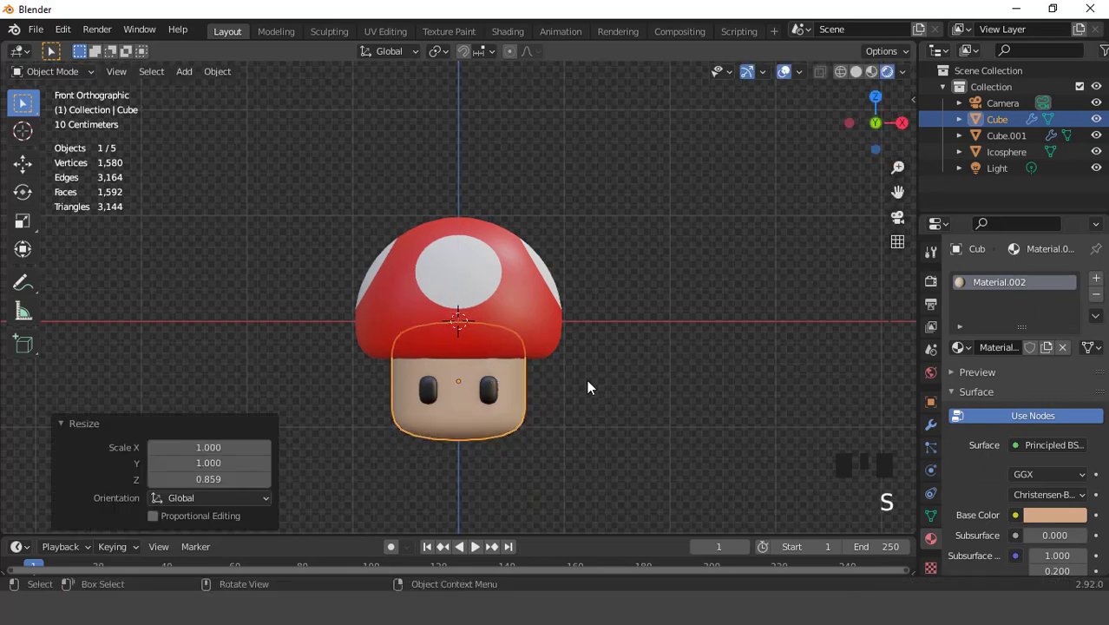
key(g)
key(z)
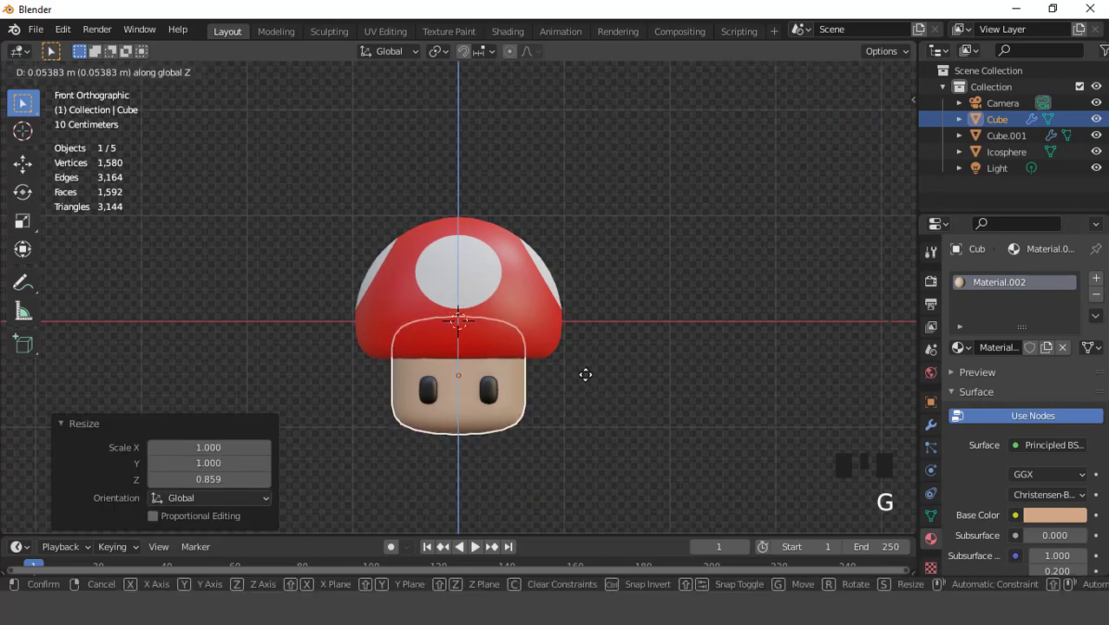
click(586, 374)
Raise the eyes about 0.032 m along the Z axis.
click(487, 389)
scroll(486, 386, up, 2)
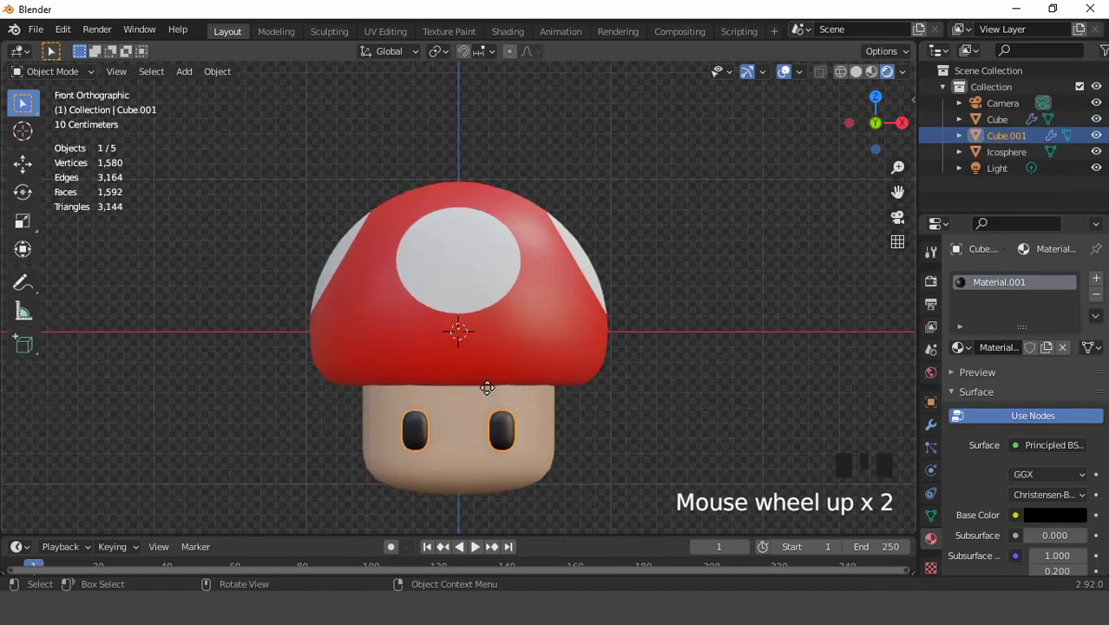
key(g)
key(z)
click(486, 384)
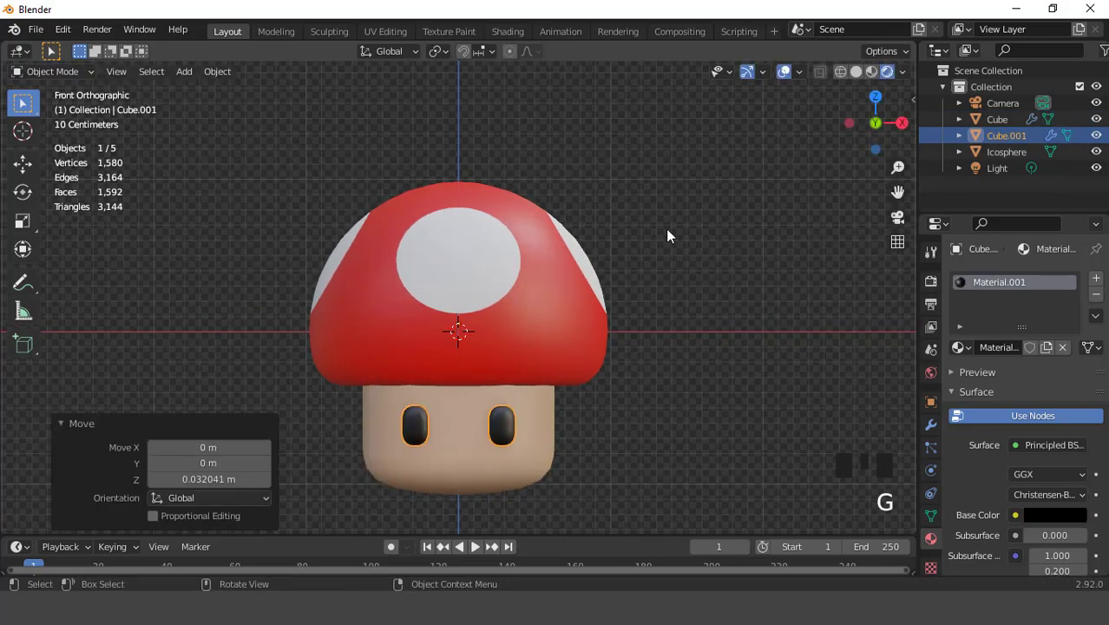
Hide the viewport overlays, align the camera to an angled view of the mushroom and select the camera.
click(783, 77)
scroll(666, 215, down, 4)
middle_drag(636, 299, 652, 245)
scroll(492, 362, up, 3)
scroll(555, 299, down, 3)
key(KP_0)
scroll(621, 226, up, 2)
key(ctrl+alt+KP_0)
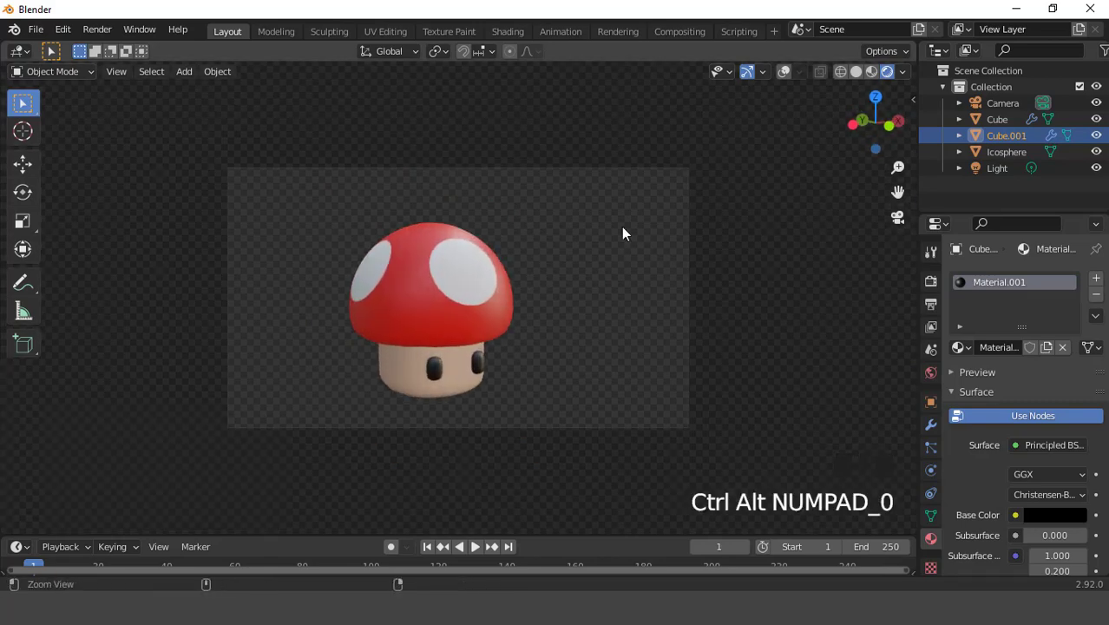
click(1002, 102)
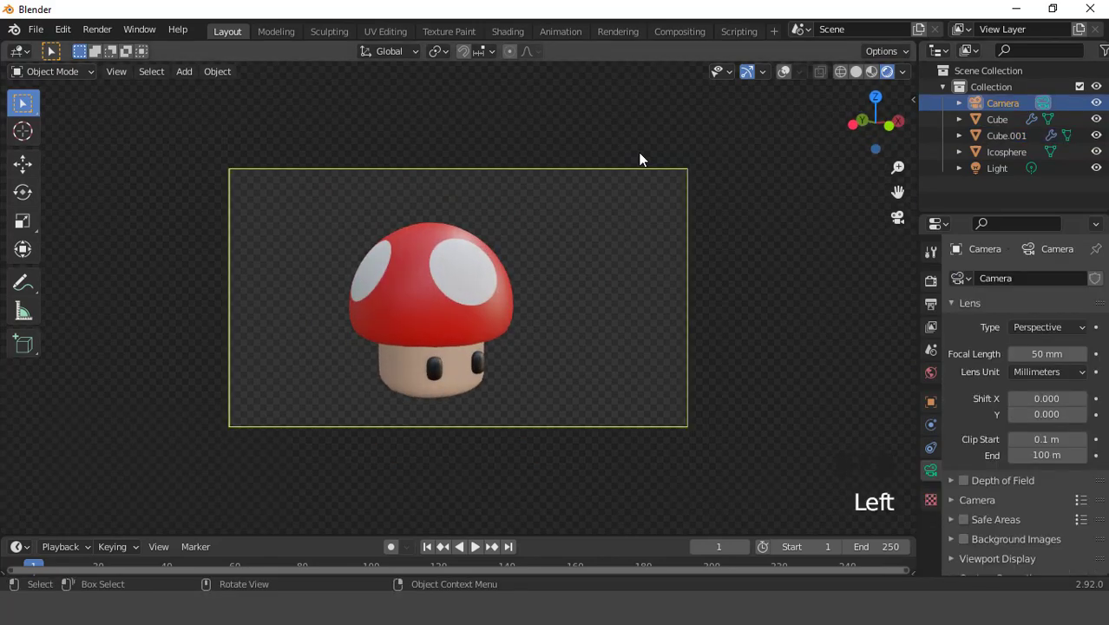